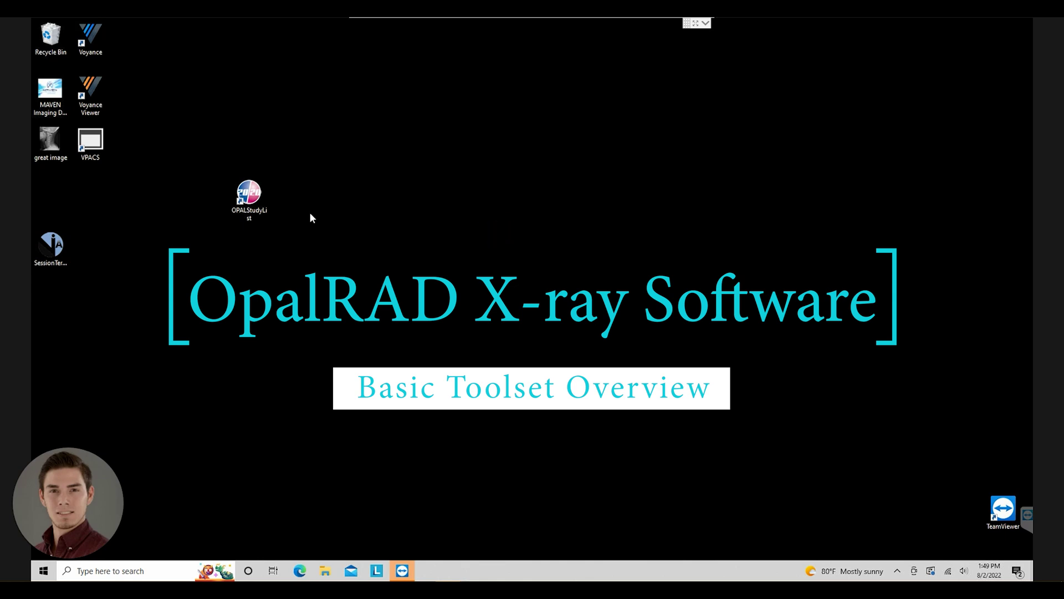
- Launch the OpalRAD study list and log in with the administrator user name and password
{"action": "double_click", "coordinate": [249, 203]}
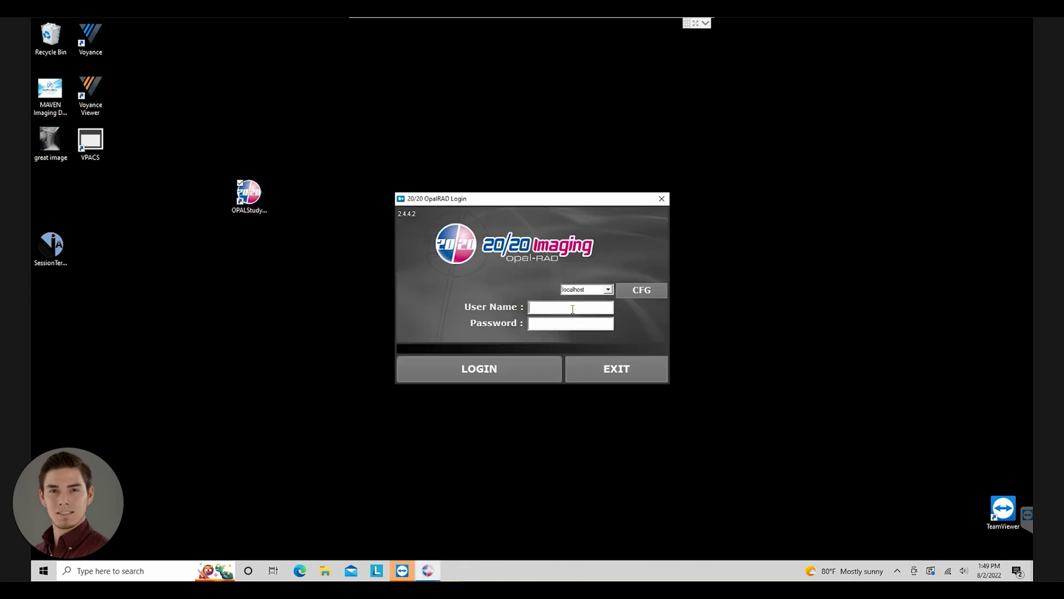
{"action": "type", "text": "siteadmin********"}
{"action": "key", "text": "Return"}
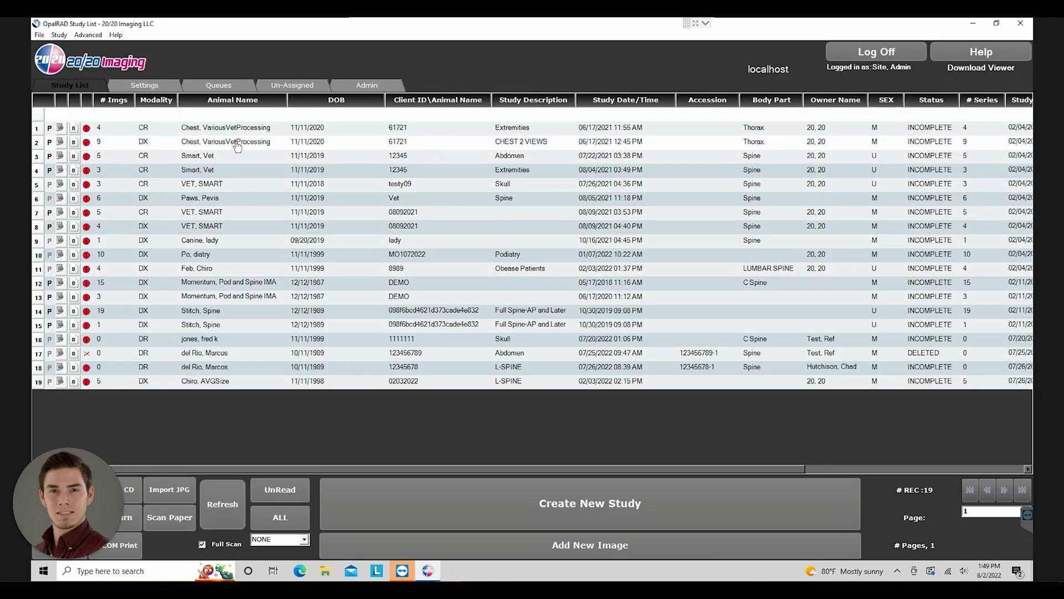
- Open the 05/17/2018 DEMO spine study from the Study List
{"action": "left_click", "coordinate": [228, 283]}
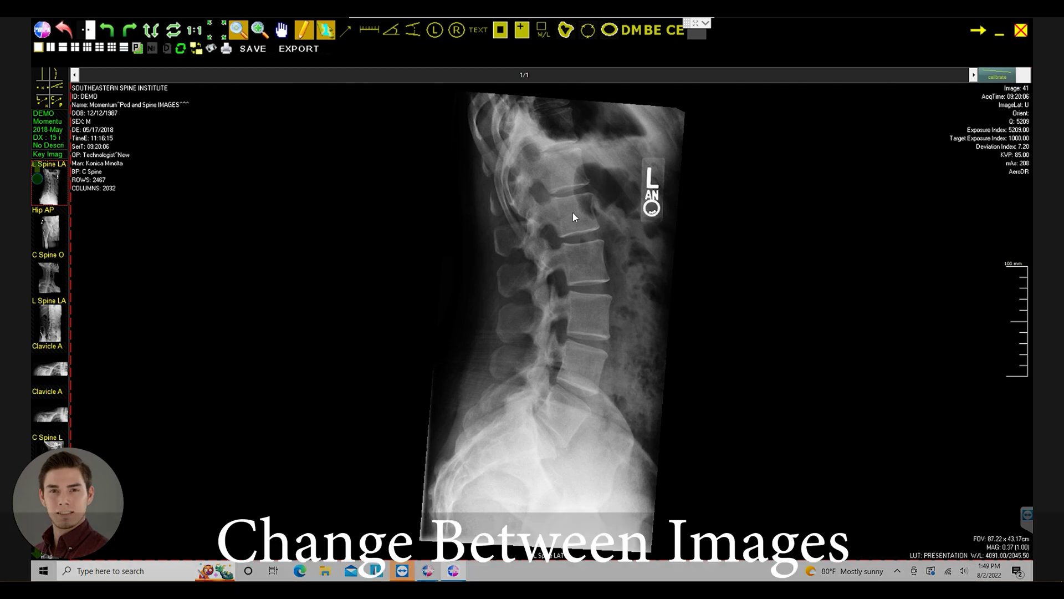
- Browse the series images, return to the lumbar lateral, and magnify a vertebra
{"action": "key", "text": "Down"}
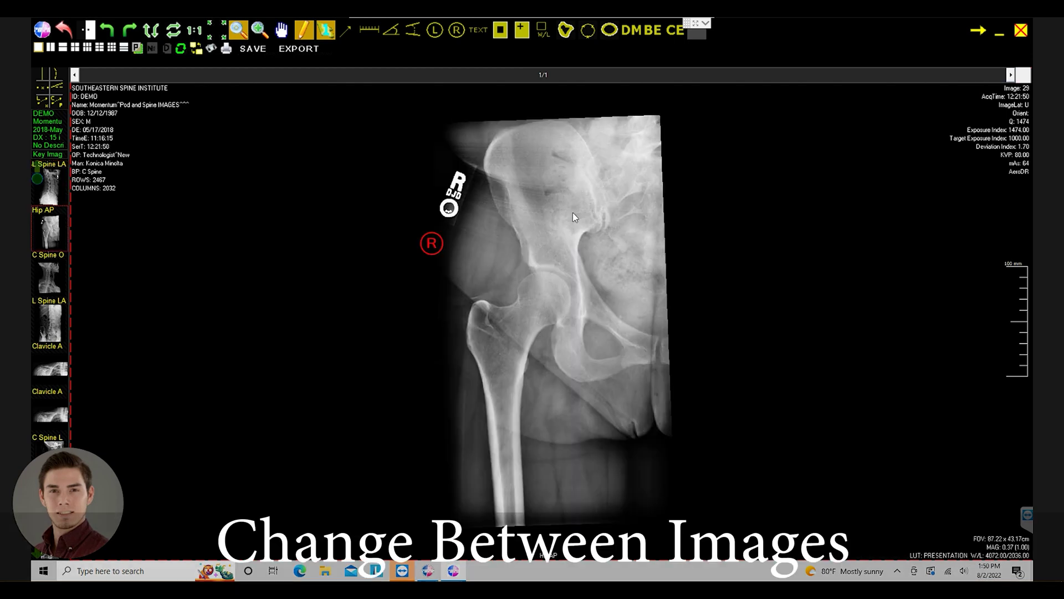
{"action": "key", "text": "Down"}
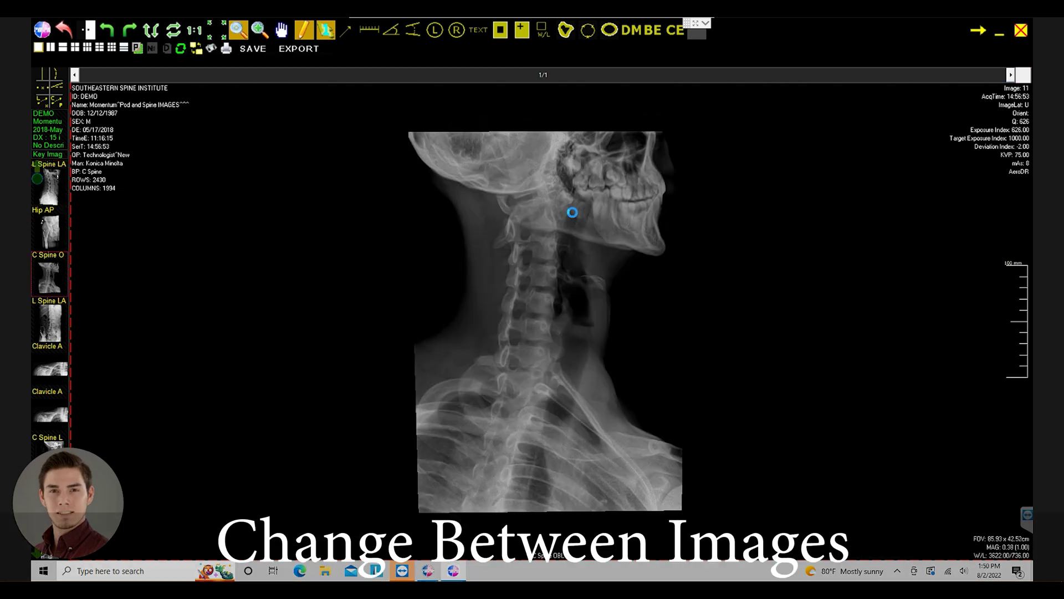
{"action": "key", "text": "Down"}
{"action": "key", "text": "Up"}
{"action": "key", "text": "Up"}
{"action": "key", "text": "Up"}
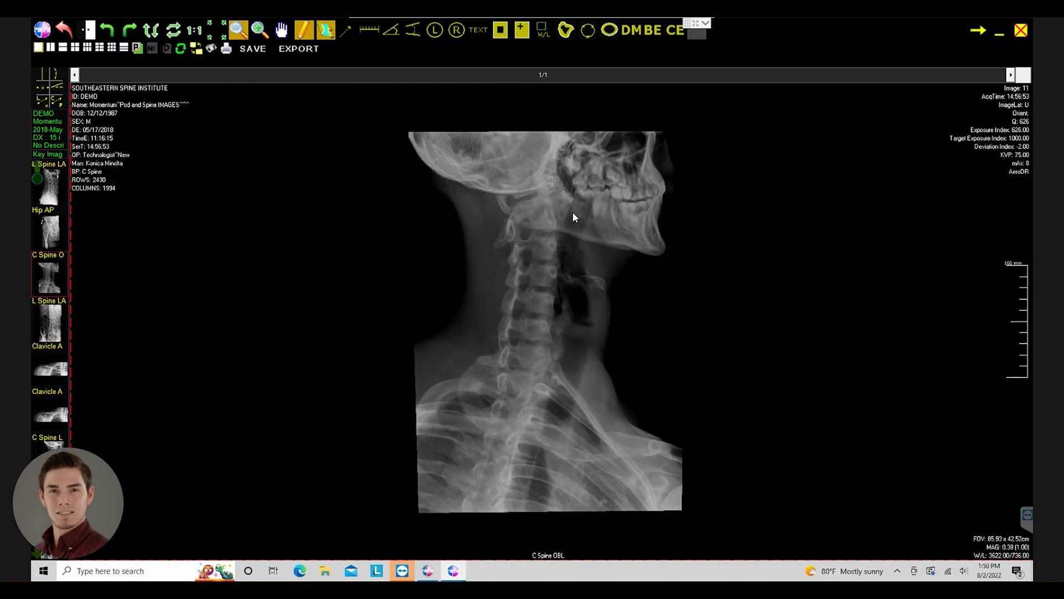
{"action": "left_click", "coordinate": [573, 213]}
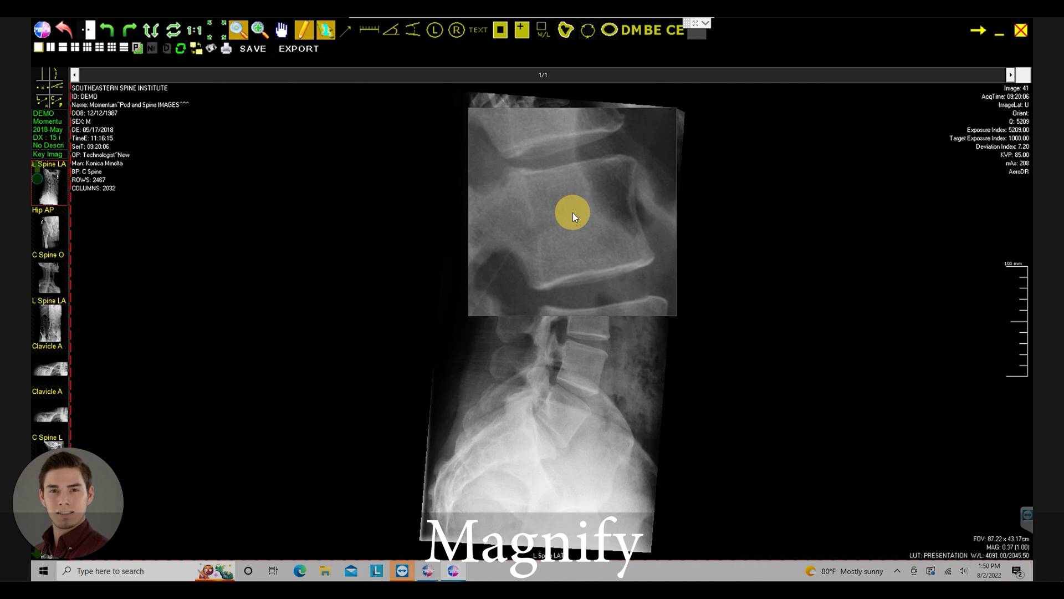
{"action": "left_click_drag", "start_coordinate": [573, 212], "coordinate": [575, 218]}
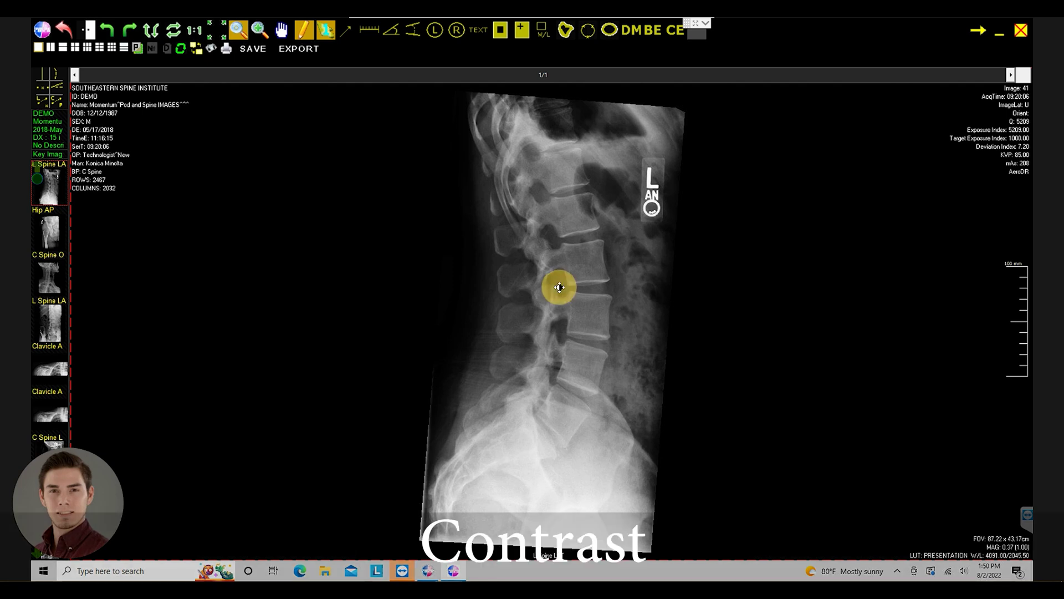
- Adjust the X-ray's brightness and contrast, then zoom until the whole lumbar spine shows
{"action": "left_click_drag", "start_coordinate": [559, 287], "coordinate": [555, 356]}
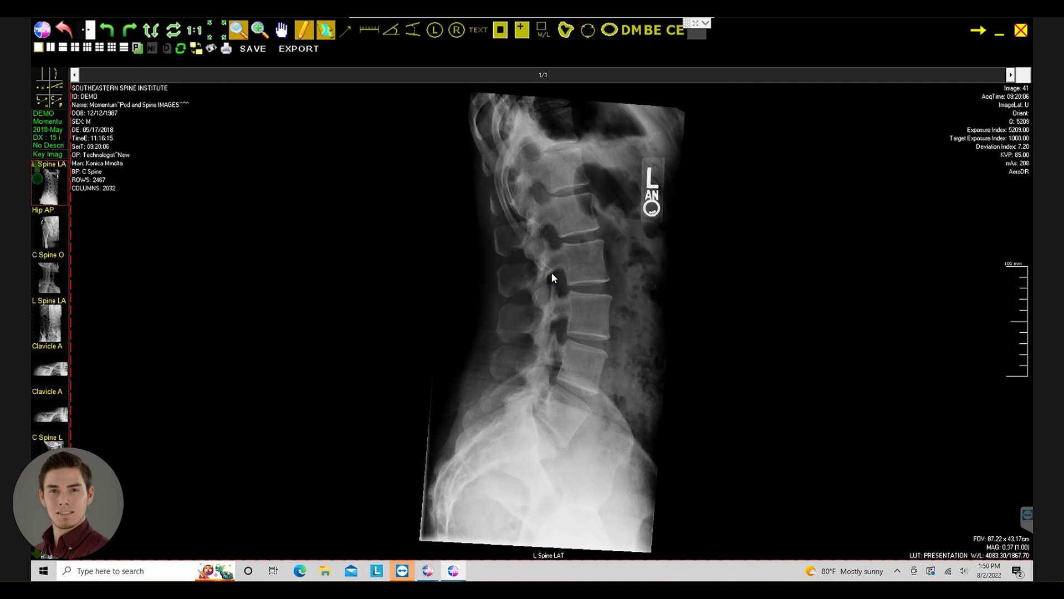
{"action": "mouse_move", "coordinate": [551, 272]}
{"action": "left_mouse_down"}
{"action": "mouse_move", "coordinate": [544, 340]}
{"action": "mouse_move", "coordinate": [541, 255]}
{"action": "left_mouse_up"}
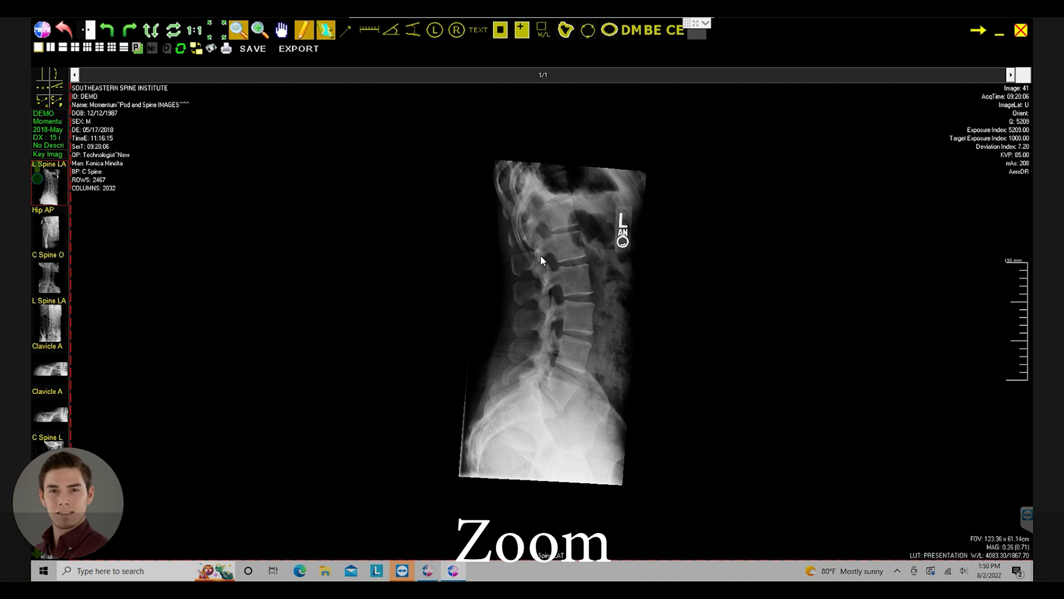
{"action": "left_click_drag", "start_coordinate": [540, 251], "coordinate": [538, 322]}
{"action": "left_click_drag", "start_coordinate": [643, 218], "coordinate": [635, 397]}
{"action": "scroll", "coordinate": [635, 397], "scroll_direction": "down", "scroll_amount": 5}
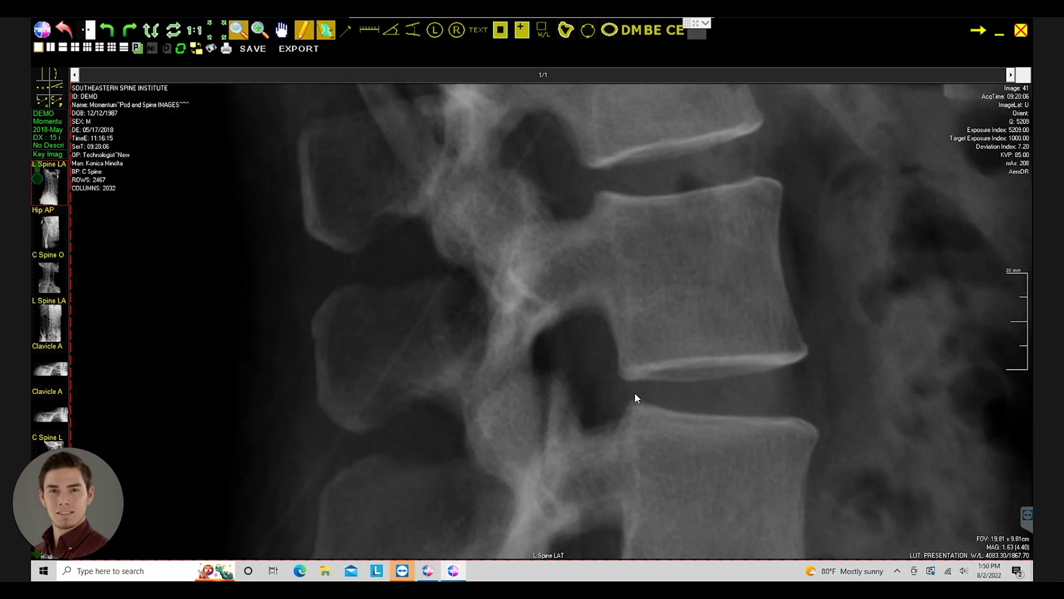
{"action": "scroll", "coordinate": [634, 411], "scroll_direction": "down", "scroll_amount": 5}
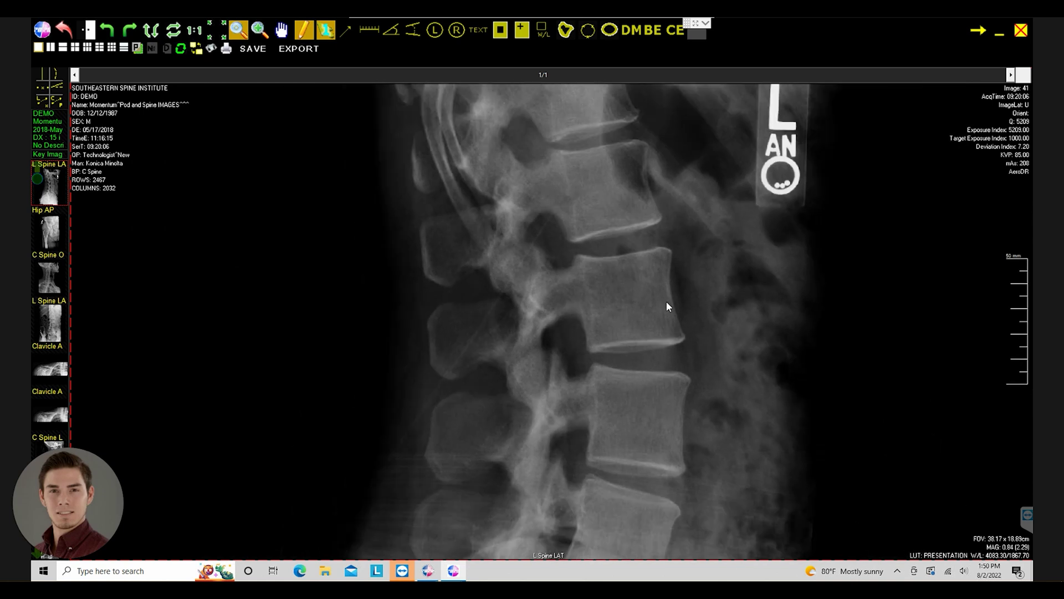
{"action": "scroll", "coordinate": [649, 278], "scroll_direction": "down", "scroll_amount": 5}
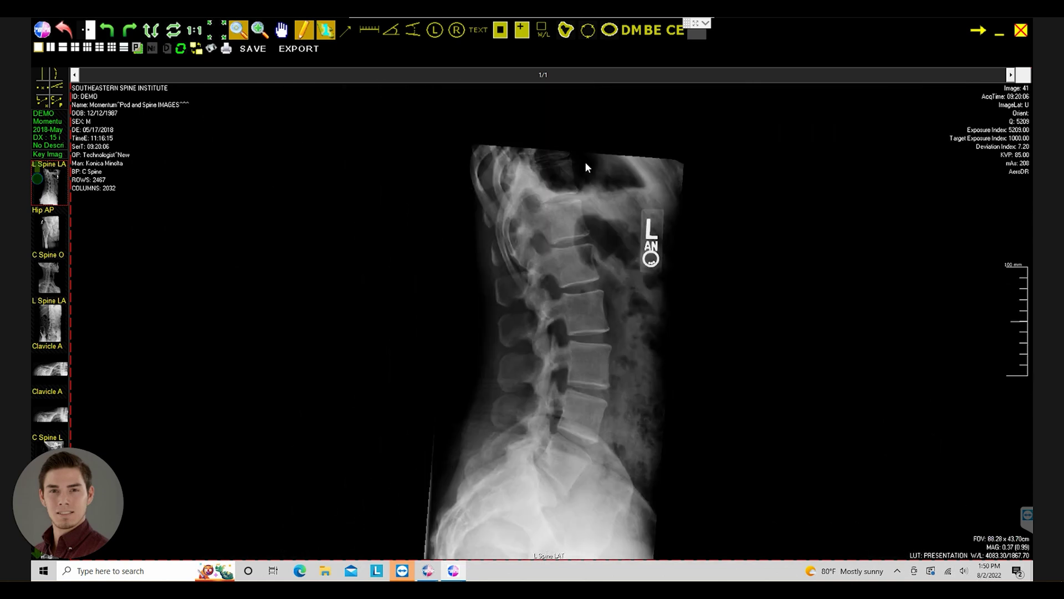
- Reset the image state, toggle inverted contrast off again, and rotate left then back right
{"action": "left_click", "coordinate": [71, 40]}
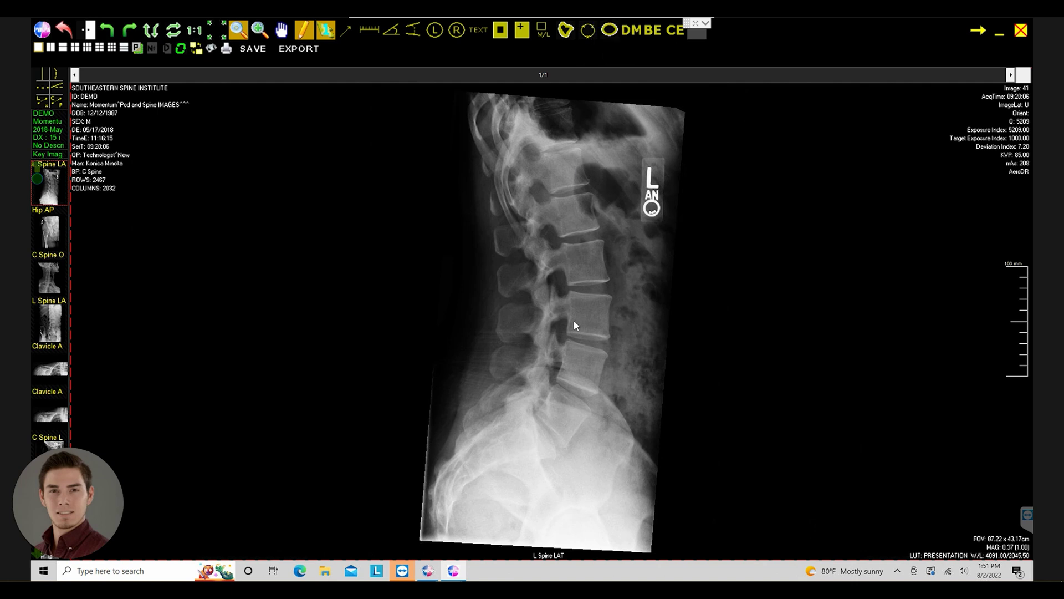
{"action": "left_click", "coordinate": [91, 38]}
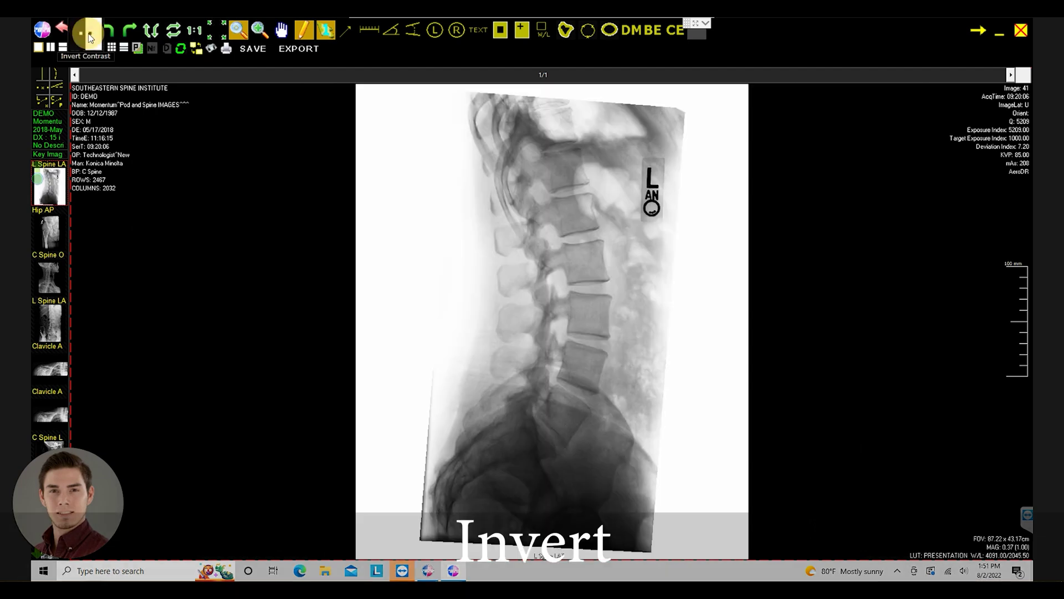
{"action": "left_click", "coordinate": [91, 37]}
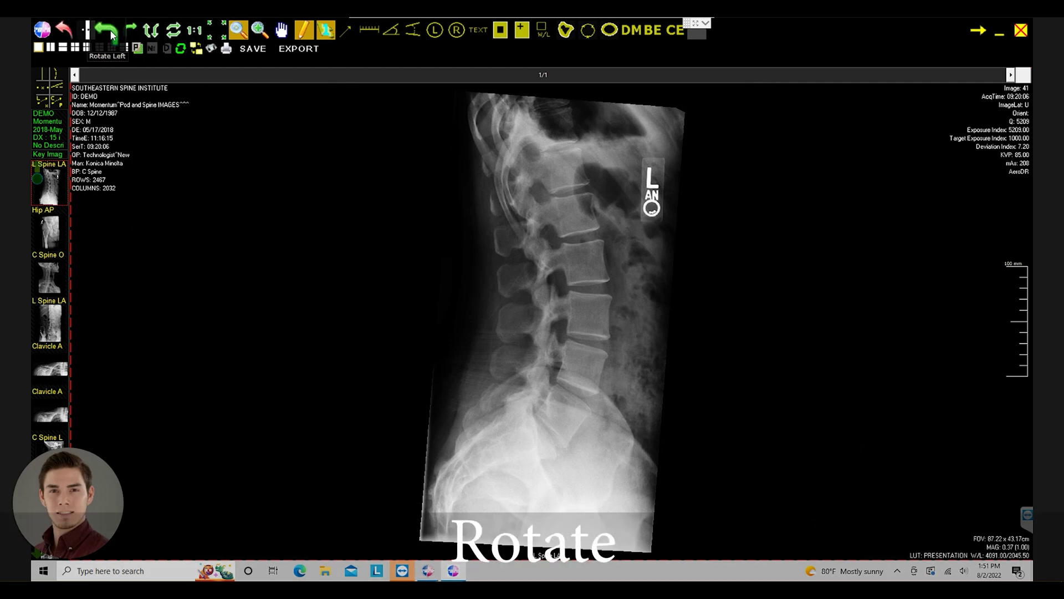
{"action": "left_click", "coordinate": [113, 36]}
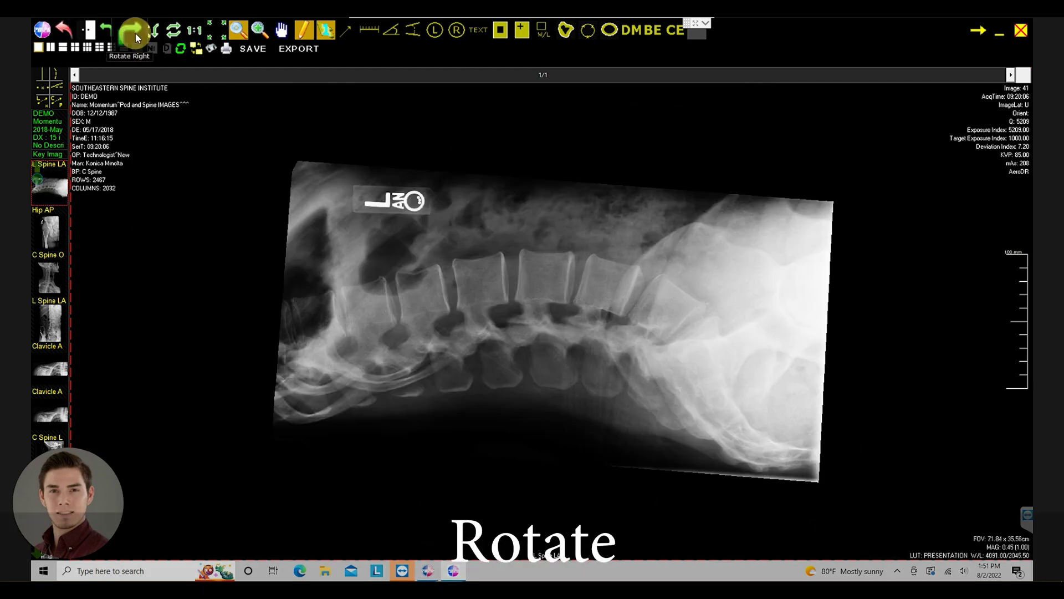
{"action": "left_click", "coordinate": [135, 32]}
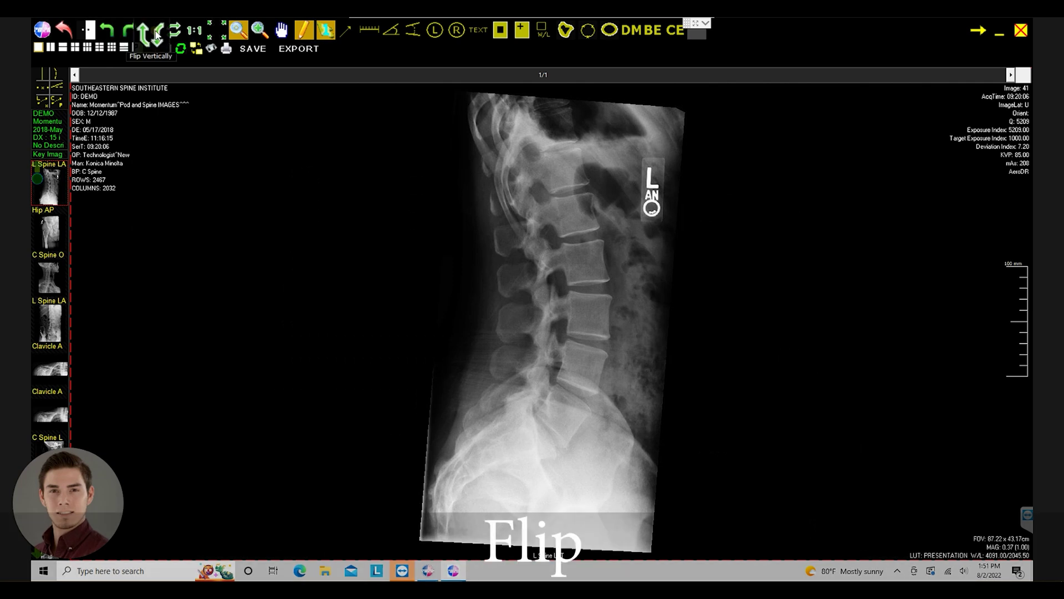
- Flip the X-ray vertically and horizontally and back, then view at 1:1 and refit
{"action": "left_click", "coordinate": [157, 35]}
{"action": "left_click", "coordinate": [158, 35]}
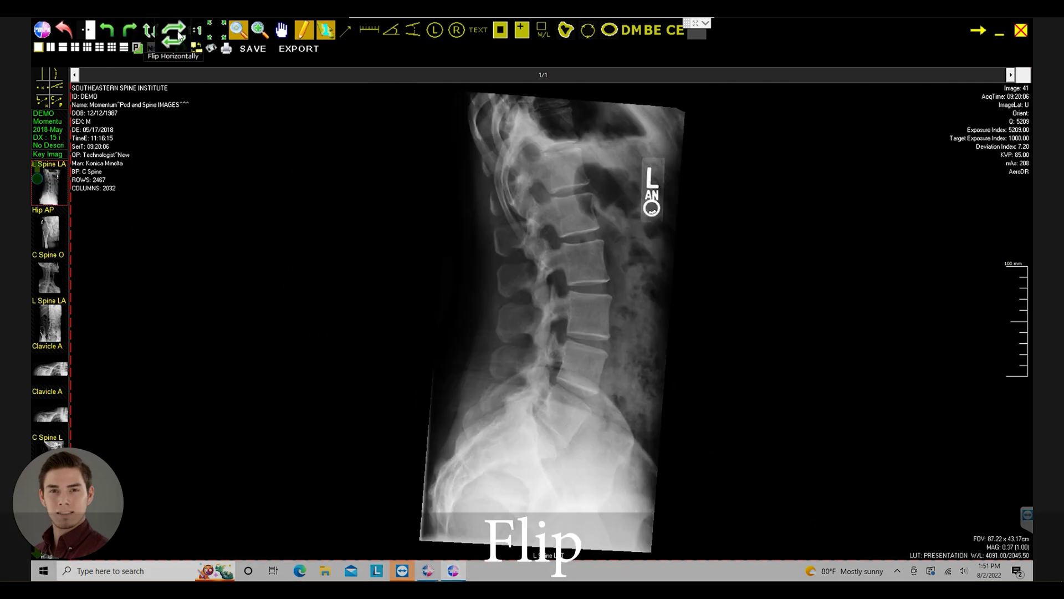
{"action": "left_click", "coordinate": [179, 37]}
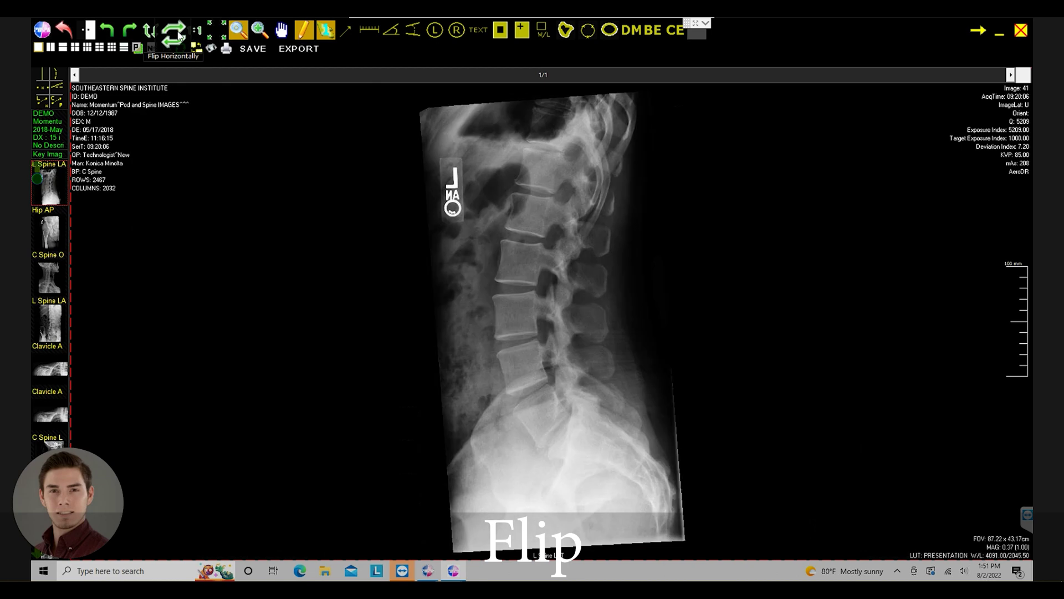
{"action": "left_click", "coordinate": [178, 38]}
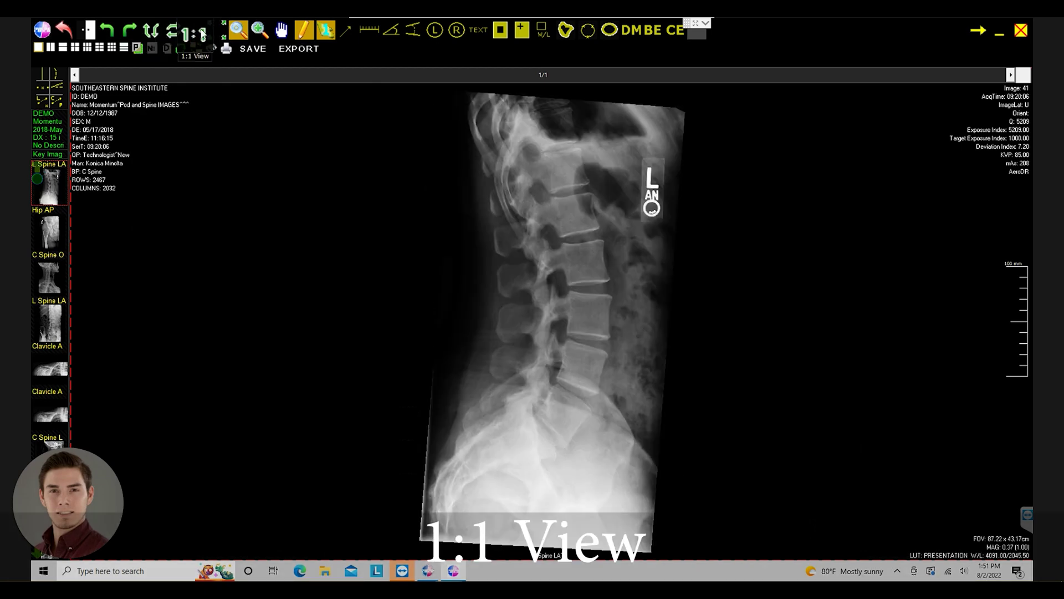
{"action": "left_click", "coordinate": [203, 34]}
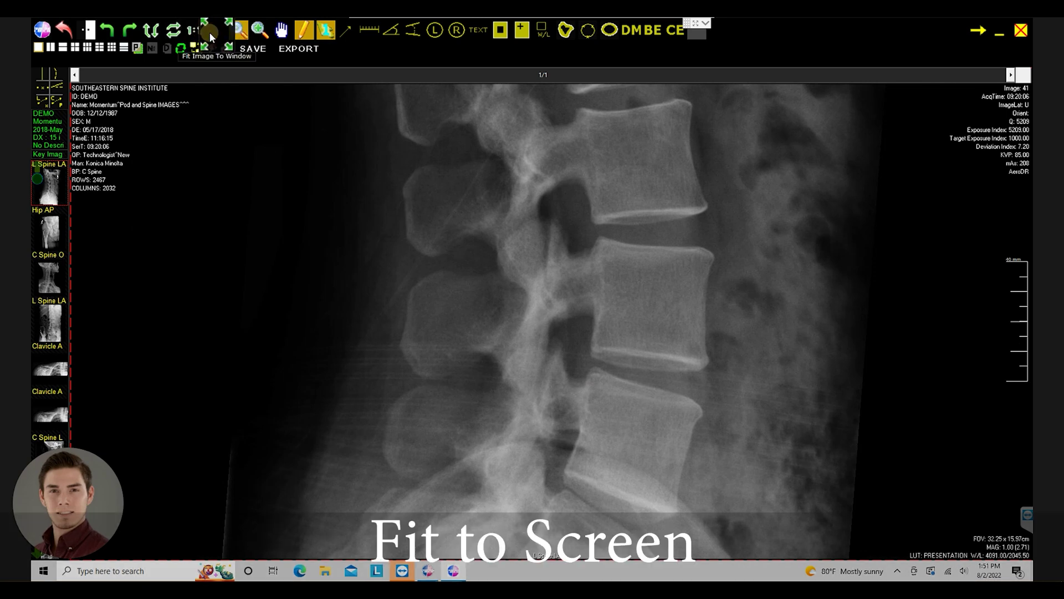
{"action": "left_click", "coordinate": [210, 32]}
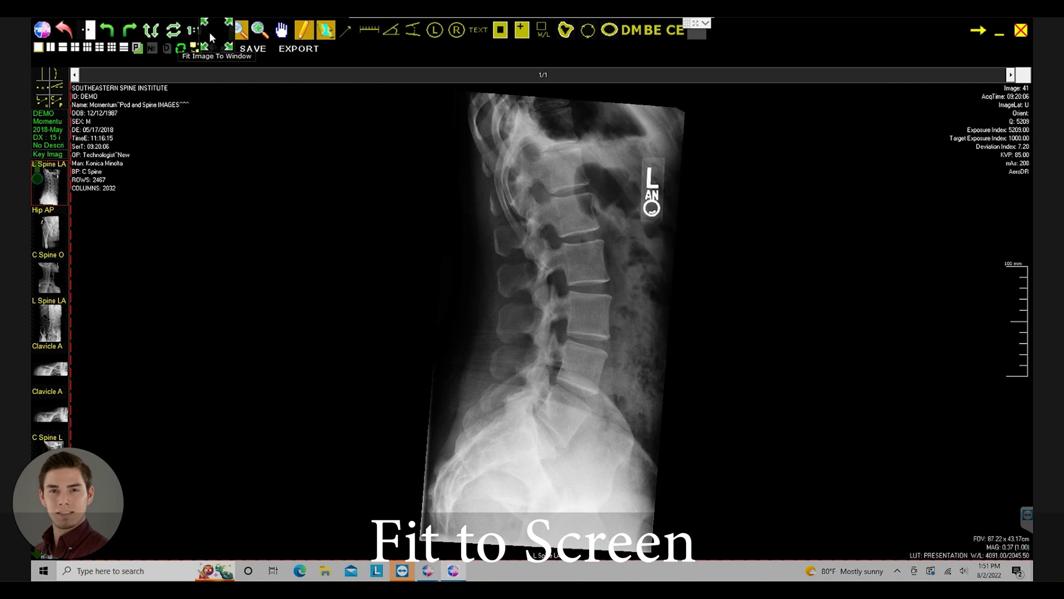
{"action": "left_click", "coordinate": [240, 36]}
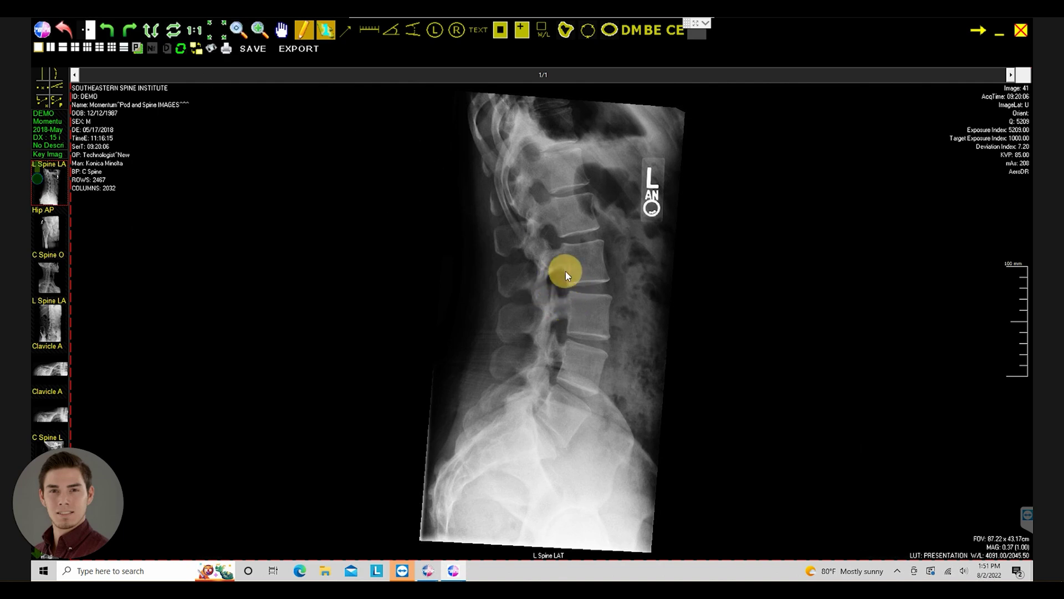
{"action": "left_click", "coordinate": [237, 30]}
{"action": "left_click_drag", "start_coordinate": [561, 280], "coordinate": [580, 265]}
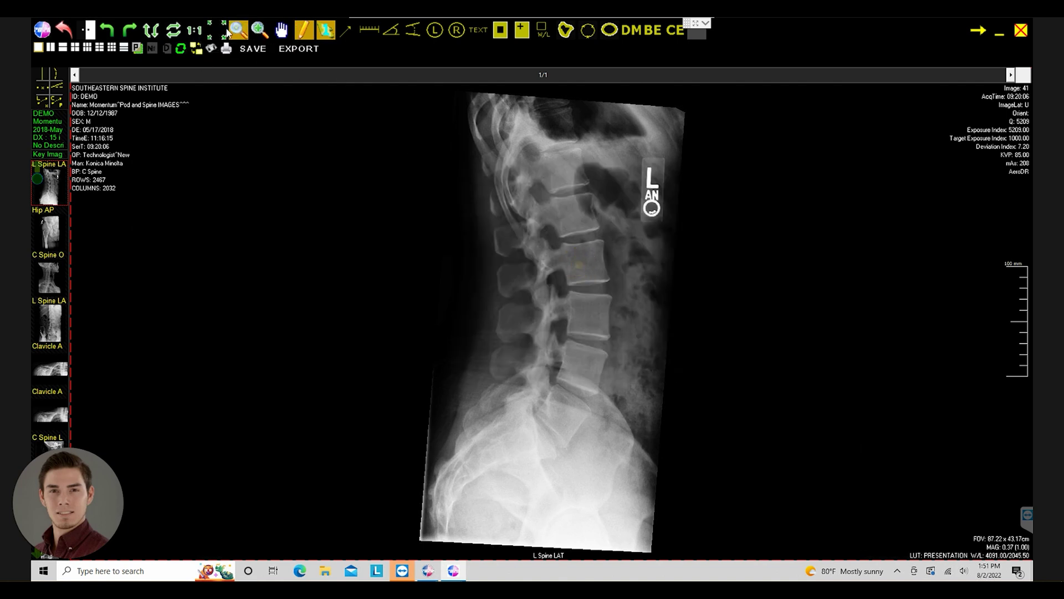
{"action": "left_click", "coordinate": [258, 32]}
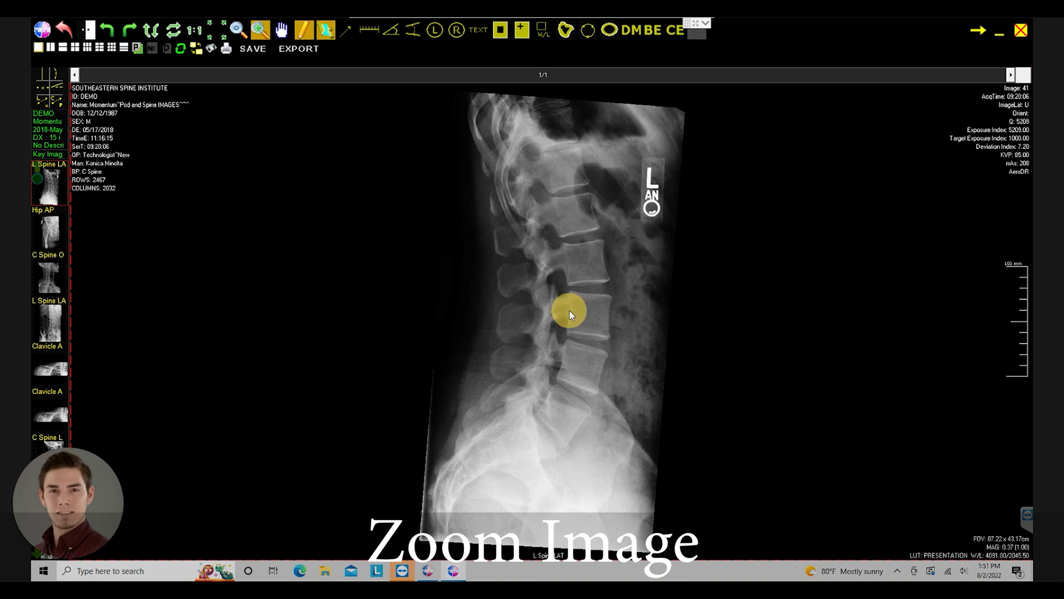
{"action": "mouse_move", "coordinate": [570, 310]}
{"action": "left_mouse_down"}
{"action": "mouse_move", "coordinate": [572, 295]}
{"action": "mouse_move", "coordinate": [573, 304]}
{"action": "left_mouse_up"}
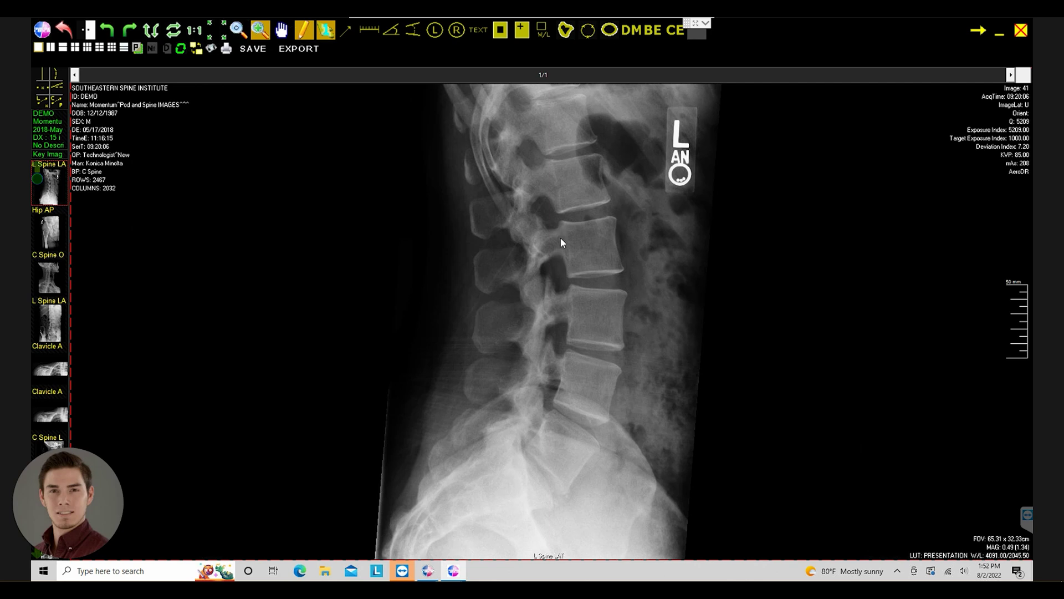
{"action": "mouse_move", "coordinate": [559, 278]}
{"action": "left_mouse_down"}
{"action": "mouse_move", "coordinate": [559, 267]}
{"action": "mouse_move", "coordinate": [556, 318]}
{"action": "mouse_move", "coordinate": [555, 272]}
{"action": "left_mouse_up"}
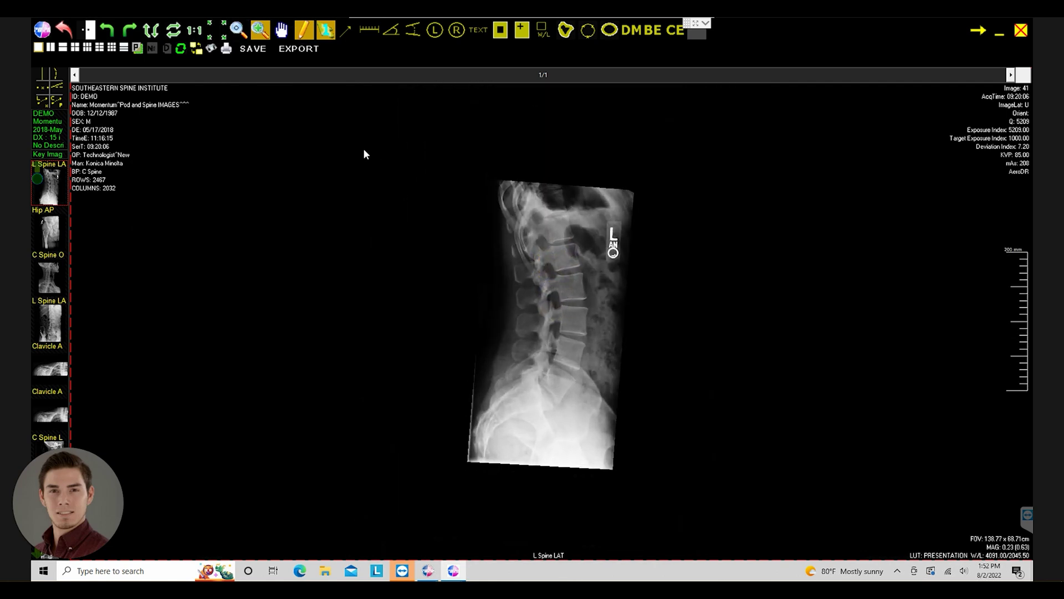
{"action": "left_click", "coordinate": [208, 29]}
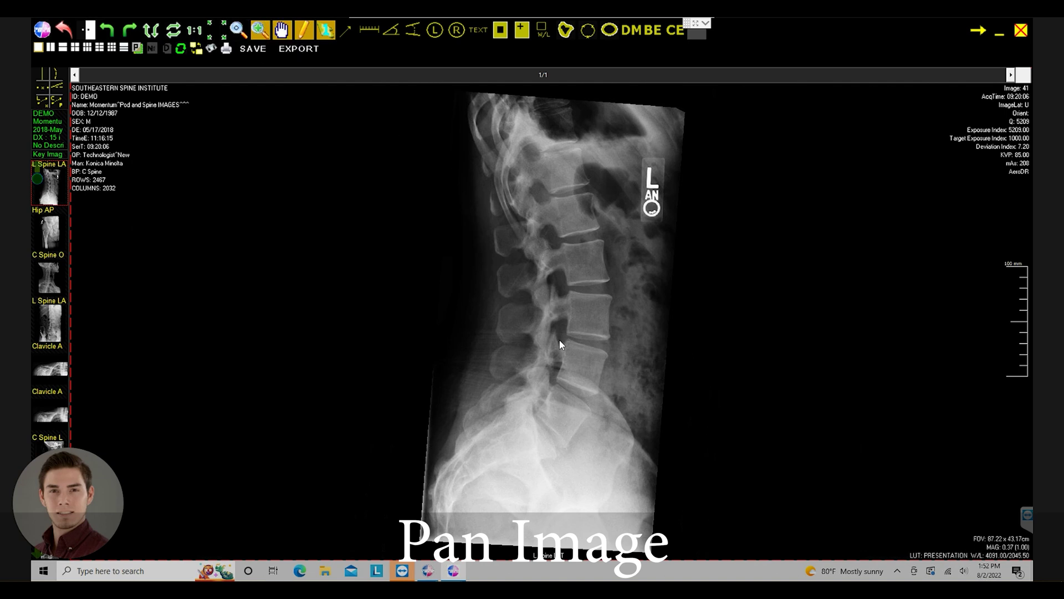
{"action": "scroll", "coordinate": [566, 341], "scroll_direction": "up", "scroll_amount": 3}
{"action": "scroll", "coordinate": [566, 332], "scroll_direction": "up", "scroll_amount": 1}
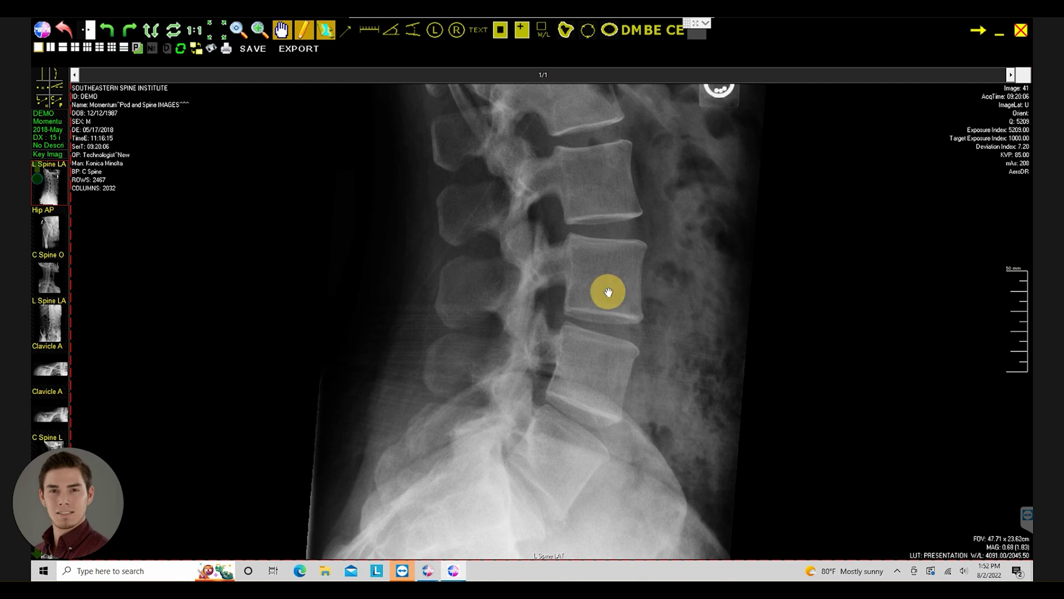
{"action": "left_click_drag", "start_coordinate": [608, 292], "coordinate": [458, 304]}
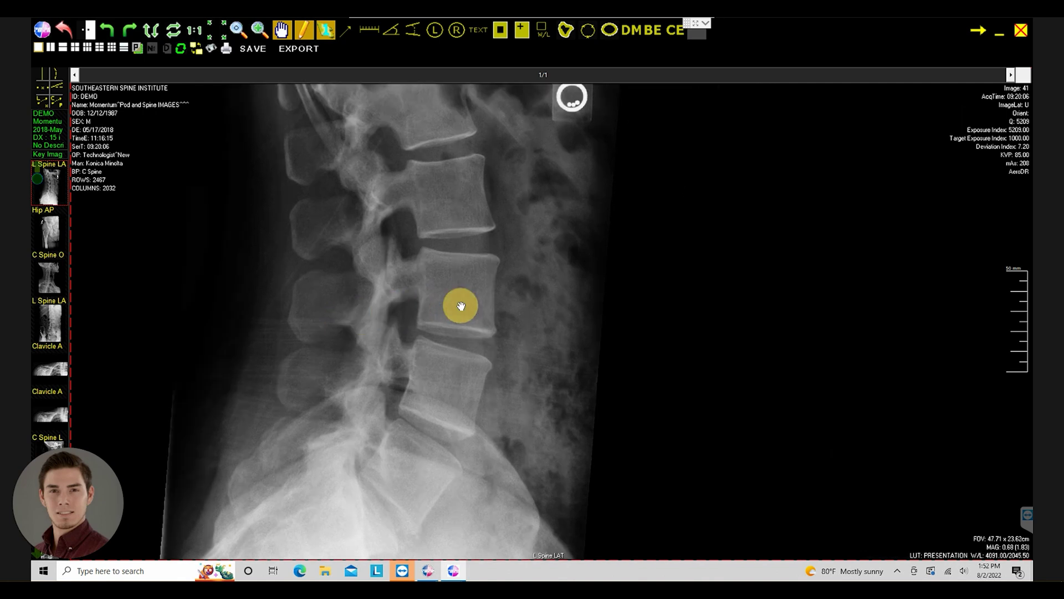
{"action": "left_click_drag", "start_coordinate": [658, 305], "coordinate": [703, 302]}
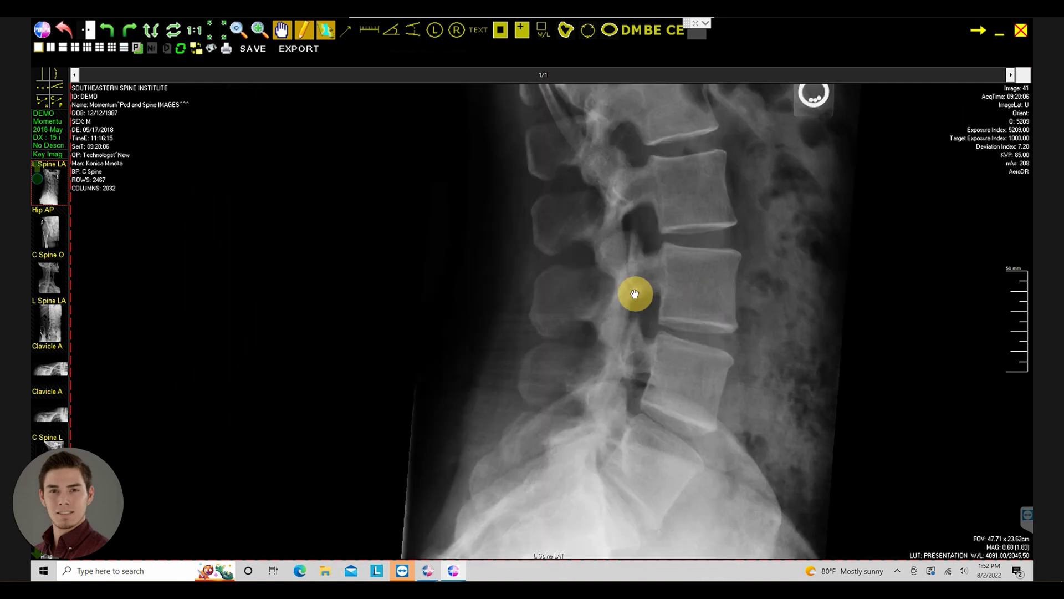
{"action": "left_click_drag", "start_coordinate": [631, 294], "coordinate": [628, 292]}
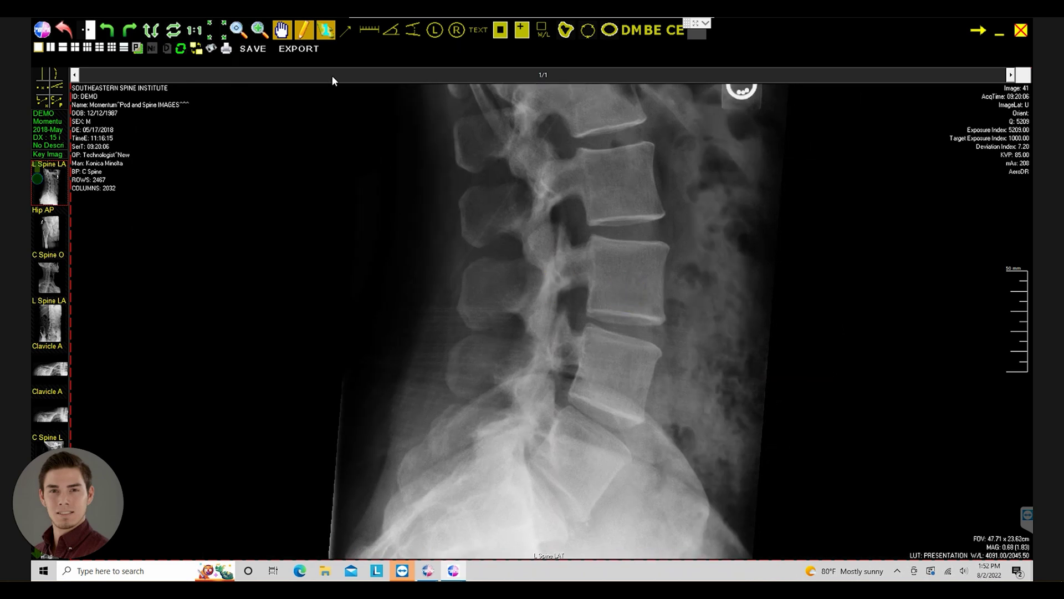
{"action": "left_click", "coordinate": [207, 29]}
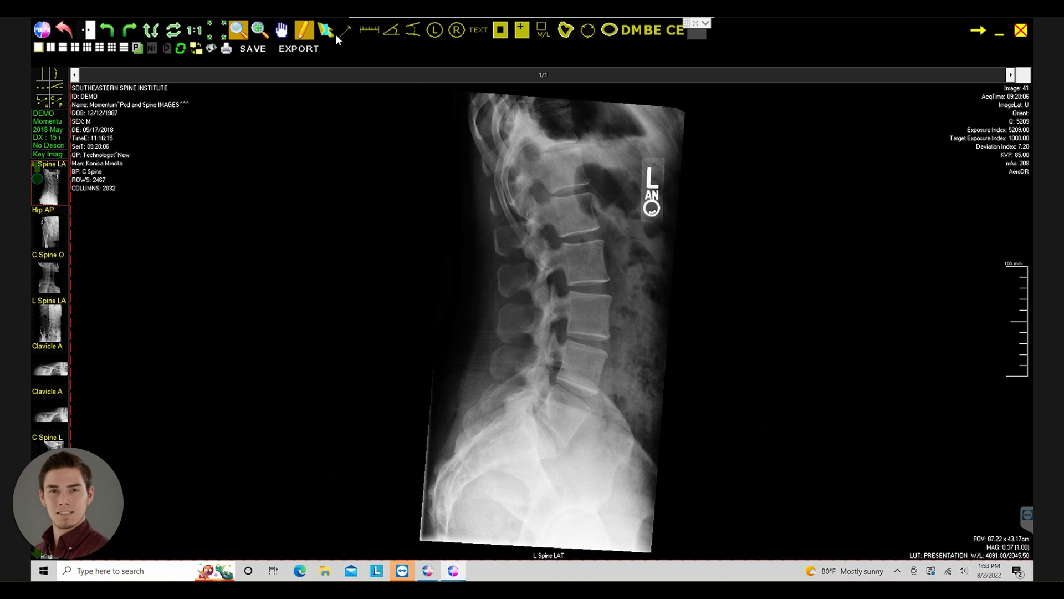
- Draw four arrows pointing at successive lumbar disc spaces
{"action": "left_click", "coordinate": [345, 34]}
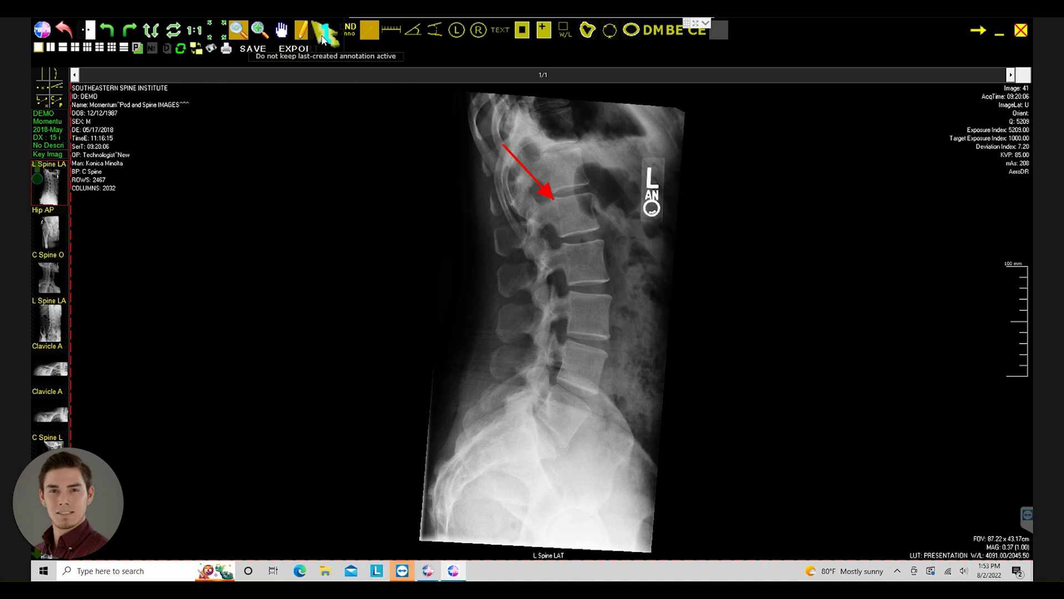
{"action": "mouse_move", "coordinate": [560, 242]}
{"action": "left_mouse_down"}
{"action": "mouse_move", "coordinate": [529, 237]}
{"action": "mouse_move", "coordinate": [507, 212]}
{"action": "left_mouse_up"}
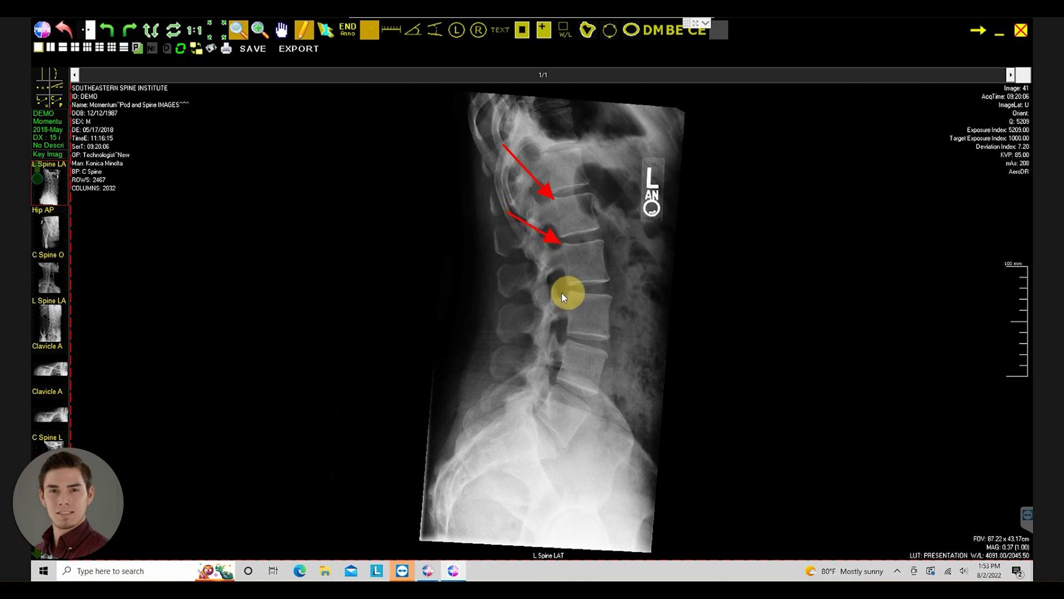
{"action": "left_click_drag", "start_coordinate": [561, 293], "coordinate": [511, 268]}
{"action": "mouse_move", "coordinate": [564, 344]}
{"action": "left_mouse_down"}
{"action": "mouse_move", "coordinate": [496, 338]}
{"action": "mouse_move", "coordinate": [503, 324]}
{"action": "left_mouse_up"}
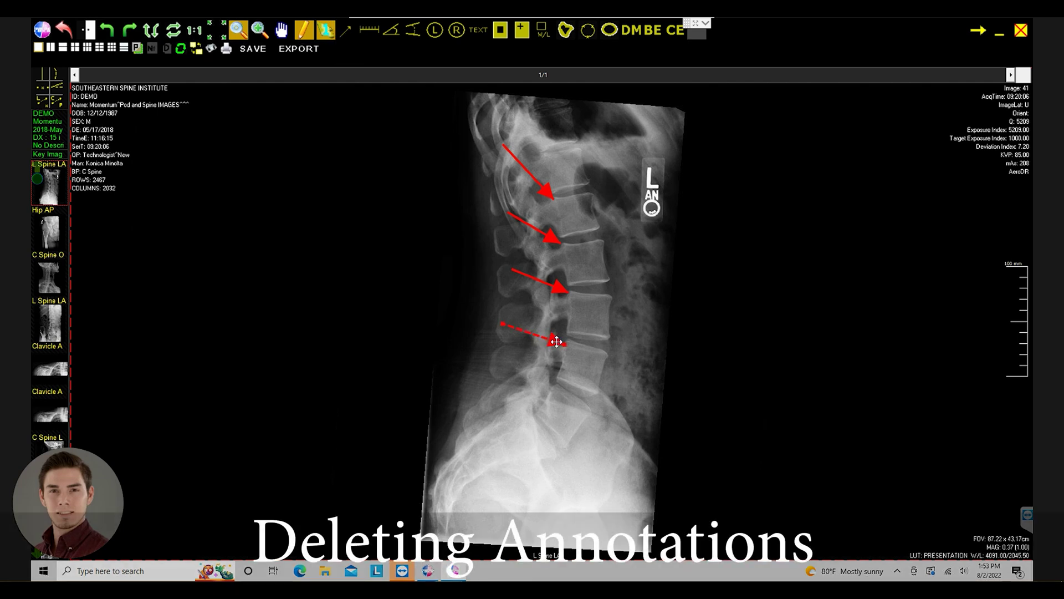
- Select the lowest arrow and remove it with Delete Annotation
{"action": "left_click", "coordinate": [559, 346]}
{"action": "left_click", "coordinate": [562, 348]}
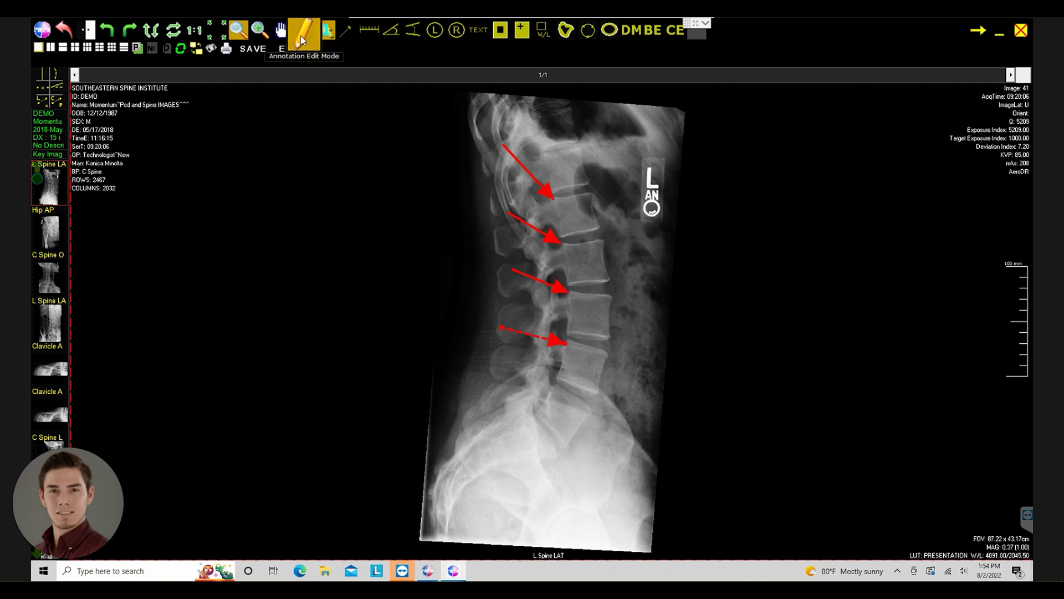
{"action": "left_click", "coordinate": [557, 341]}
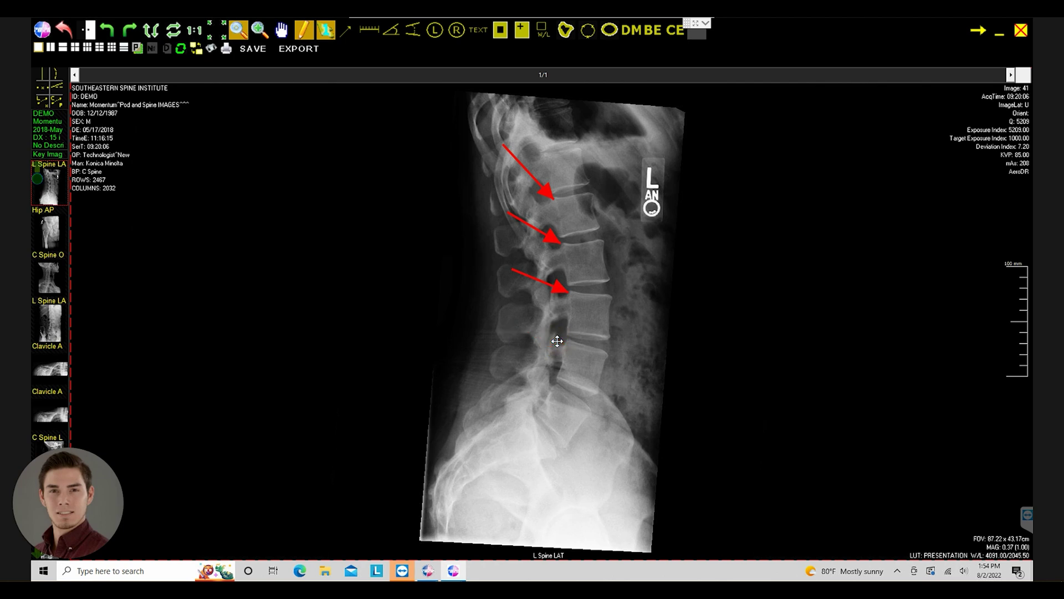
{"action": "right_click", "coordinate": [559, 288]}
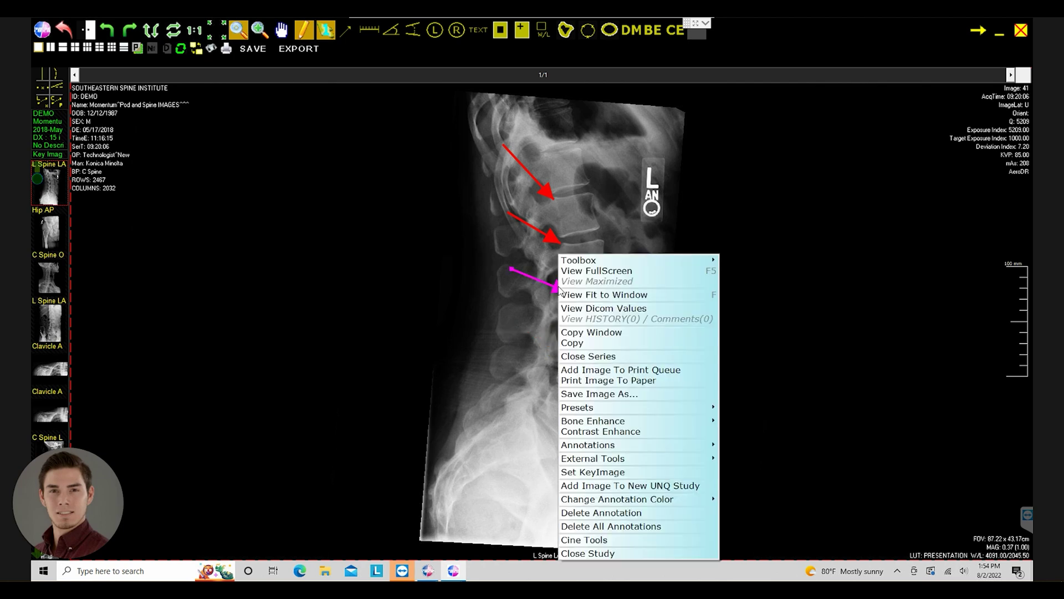
{"action": "left_click", "coordinate": [640, 515]}
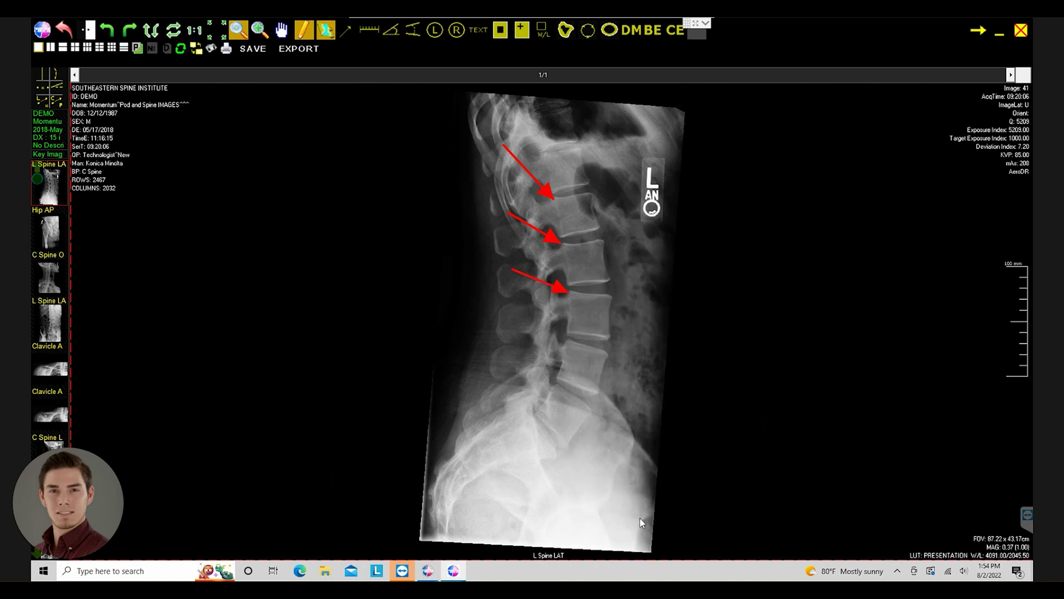
- Delete the third arrow, then clear the remaining arrows with Delete All Annotations
{"action": "right_click", "coordinate": [563, 288]}
{"action": "left_click_drag", "start_coordinate": [563, 288], "coordinate": [558, 287]}
{"action": "right_click", "coordinate": [561, 293]}
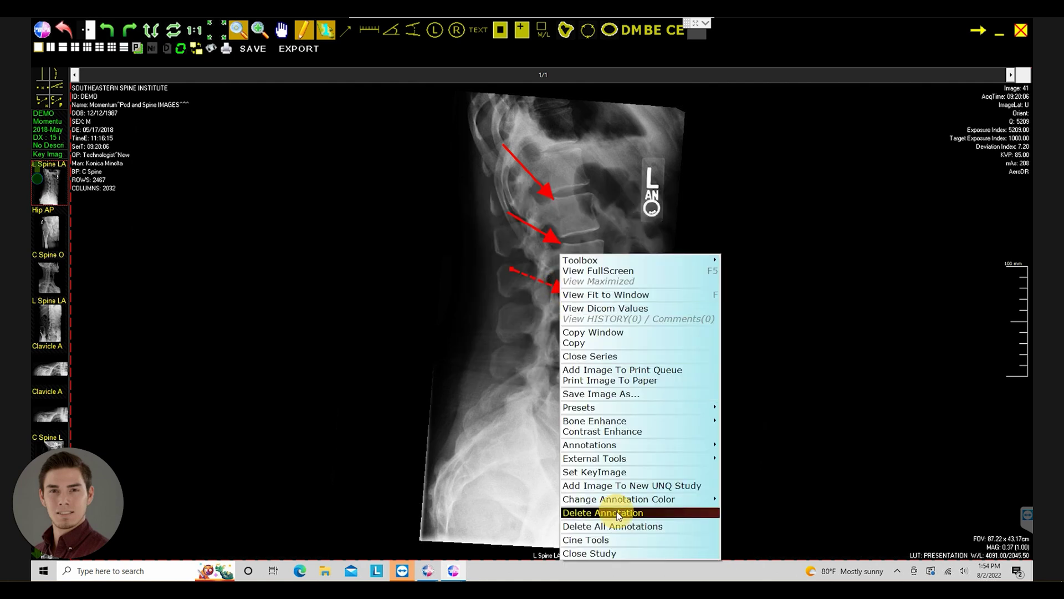
{"action": "left_click", "coordinate": [618, 513]}
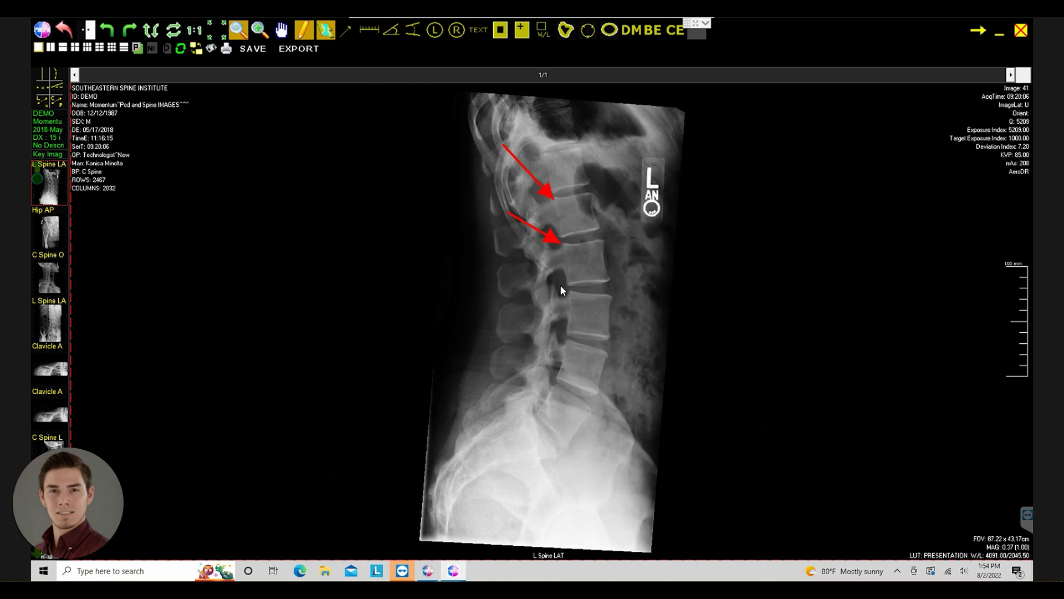
{"action": "right_click", "coordinate": [530, 275]}
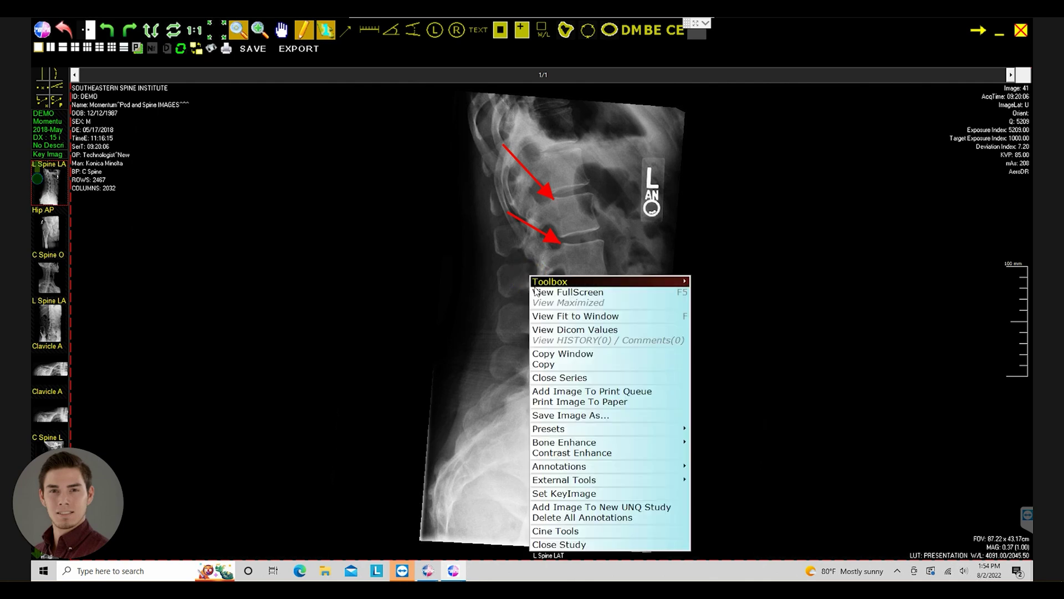
{"action": "left_click", "coordinate": [599, 517]}
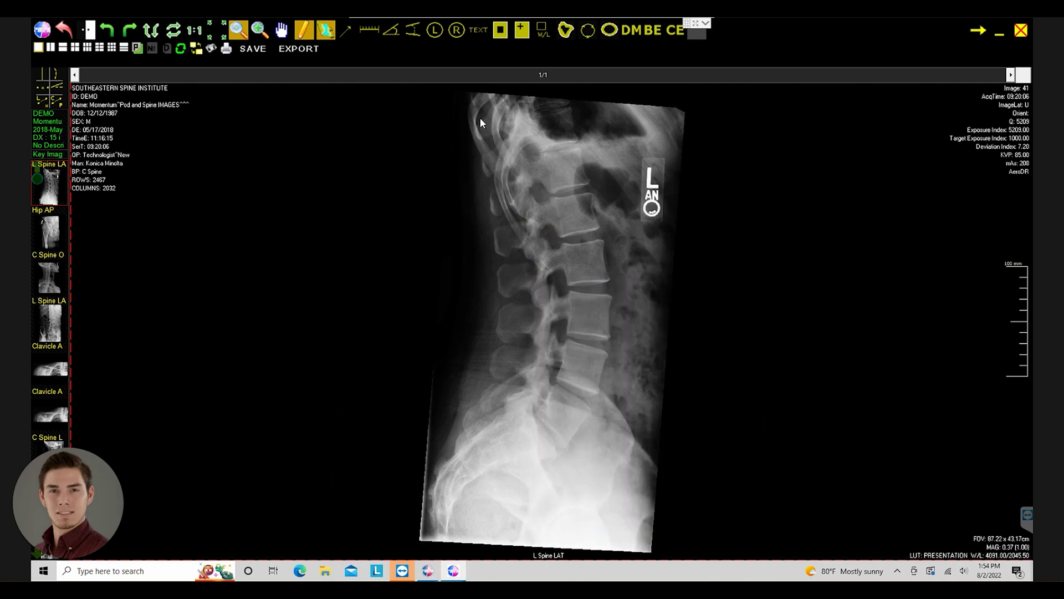
- Measure 34.40 mm across the upper lumbar vertebra and move its label below the line
{"action": "left_click", "coordinate": [371, 32]}
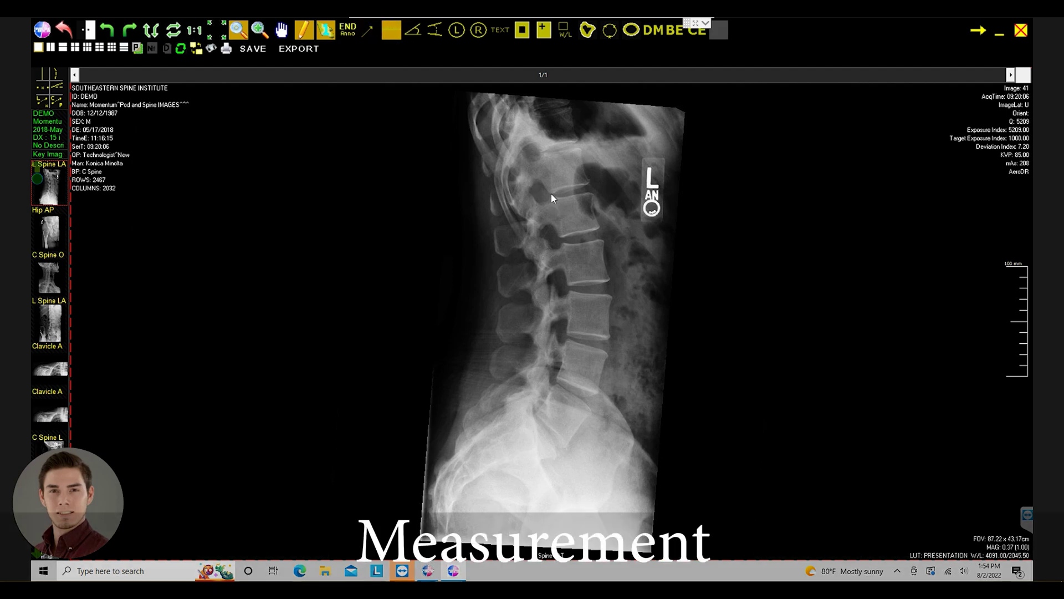
{"action": "left_click_drag", "start_coordinate": [551, 193], "coordinate": [588, 182]}
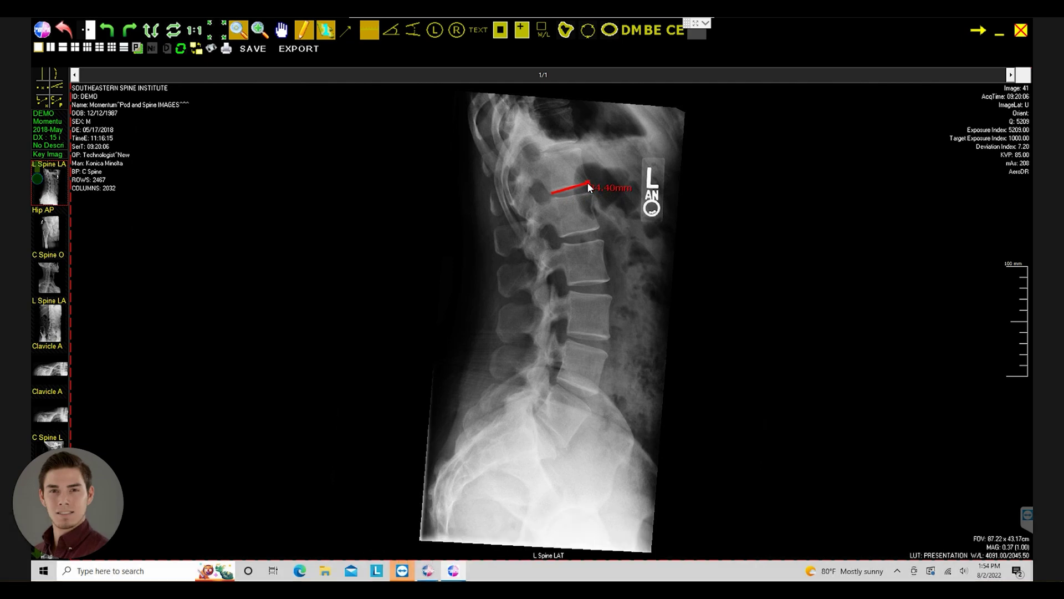
{"action": "left_click", "coordinate": [588, 182]}
{"action": "left_click", "coordinate": [615, 187]}
{"action": "left_click_drag", "start_coordinate": [615, 187], "coordinate": [608, 203]}
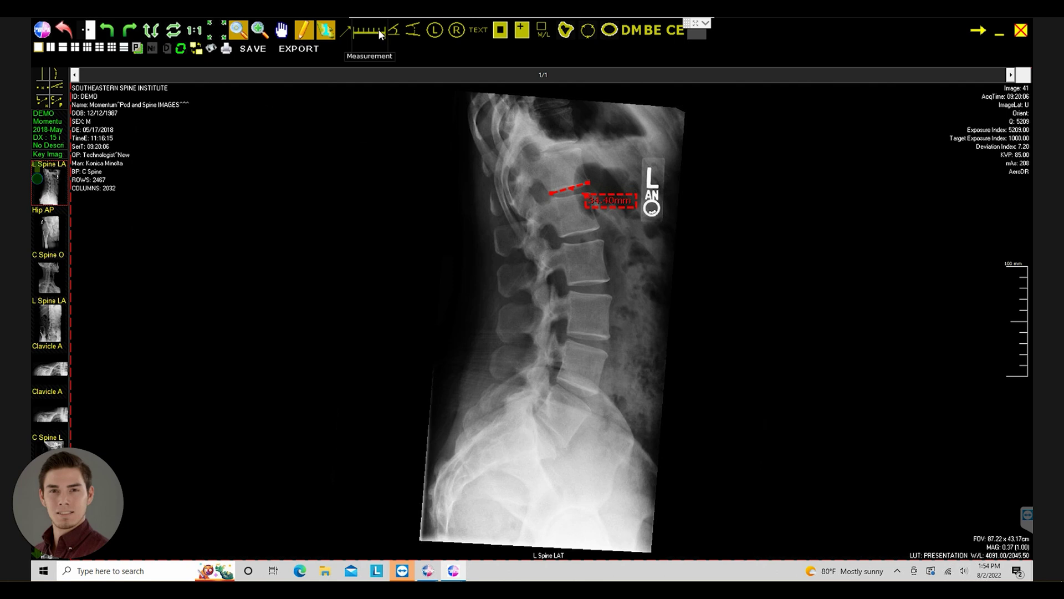
{"action": "left_click", "coordinate": [395, 30]}
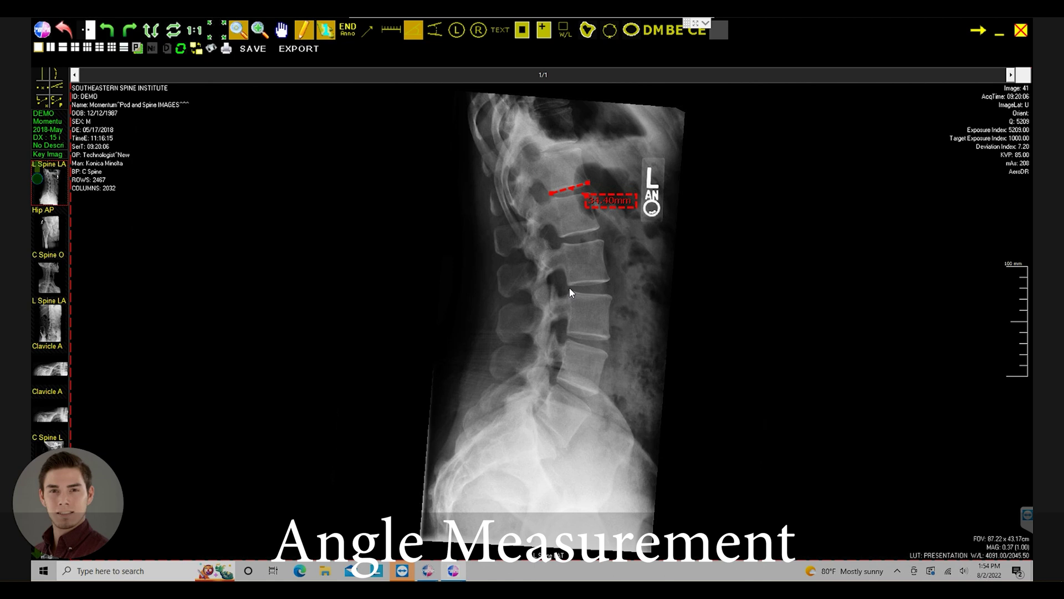
- Measure a 24.9° mid-lumbar disc angle and a 34.9° Cobb angle across the lumbar spine
{"action": "left_click_drag", "start_coordinate": [570, 287], "coordinate": [615, 294]}
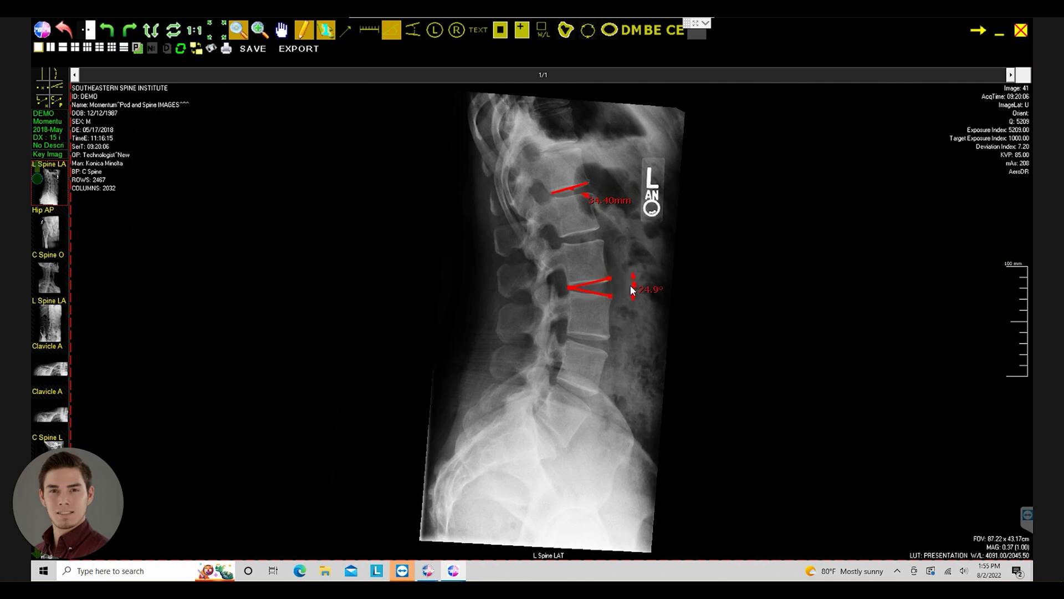
{"action": "right_click", "coordinate": [637, 311]}
{"action": "left_click", "coordinate": [417, 28]}
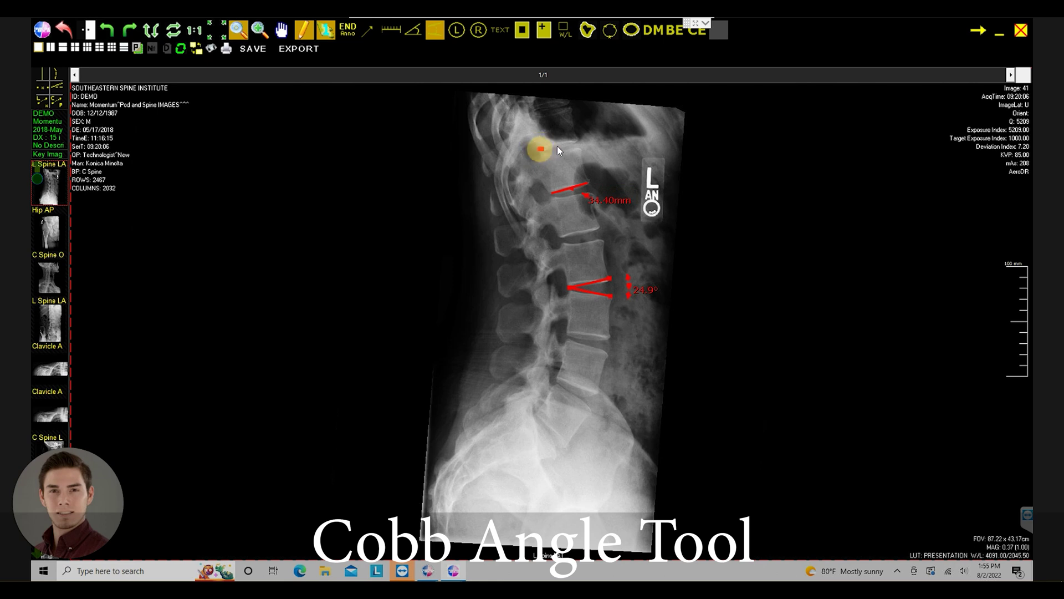
{"action": "left_click", "coordinate": [575, 141]}
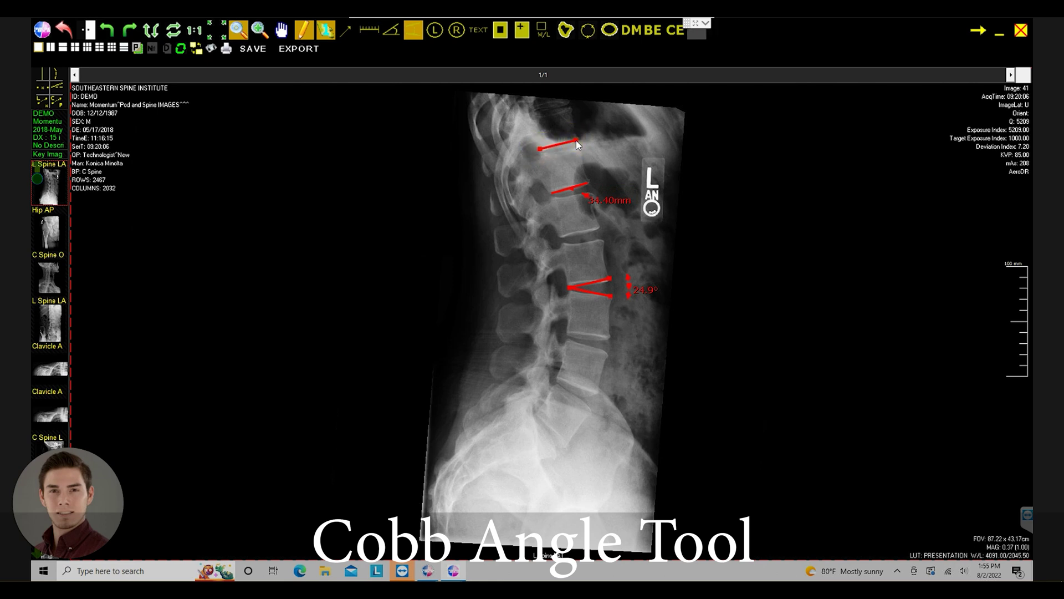
{"action": "left_click", "coordinate": [556, 379]}
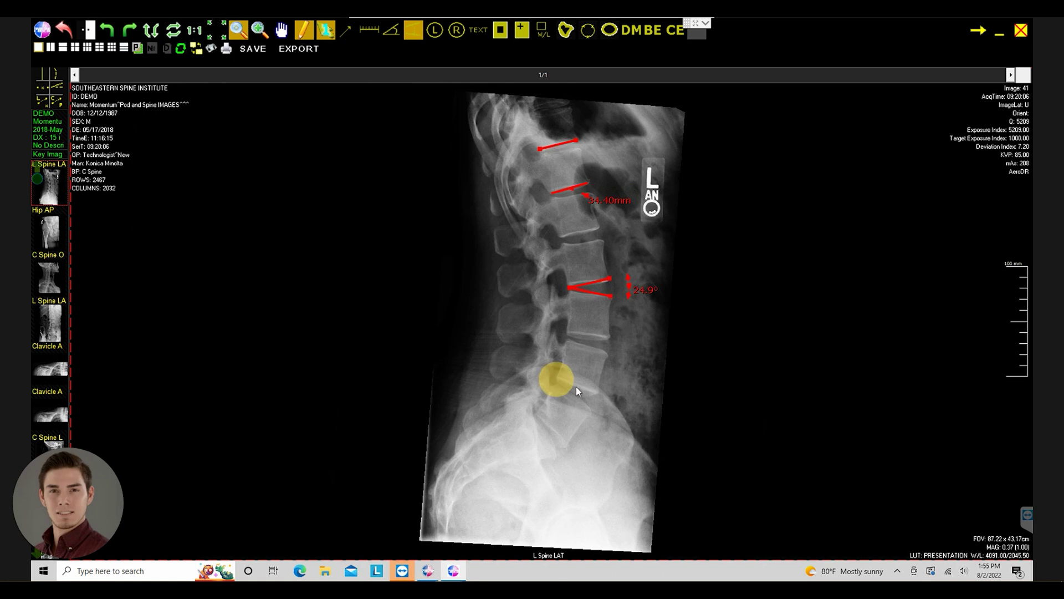
{"action": "left_click", "coordinate": [596, 394]}
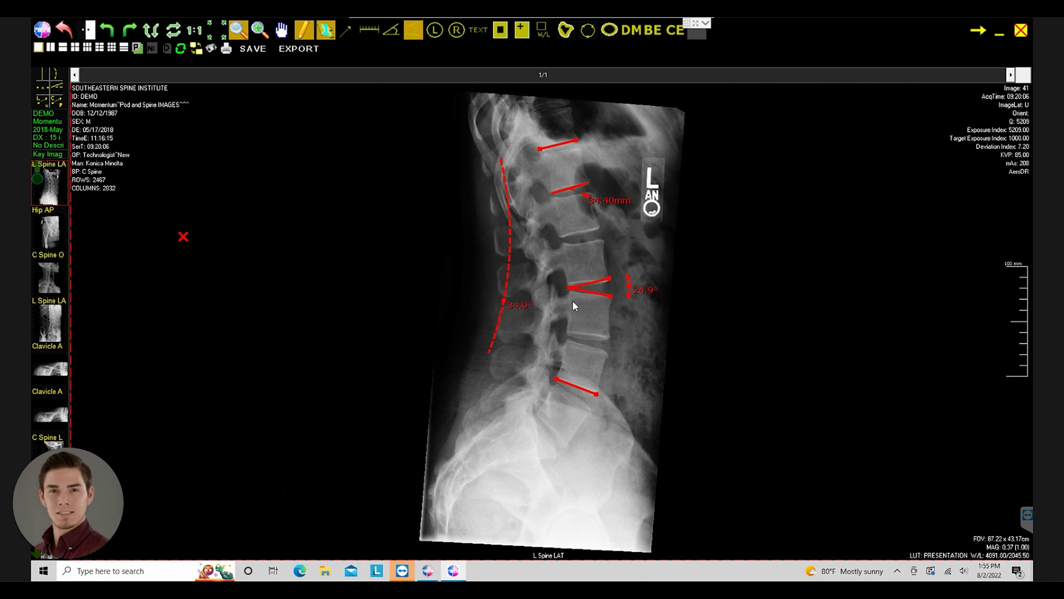
{"action": "left_click", "coordinate": [532, 306]}
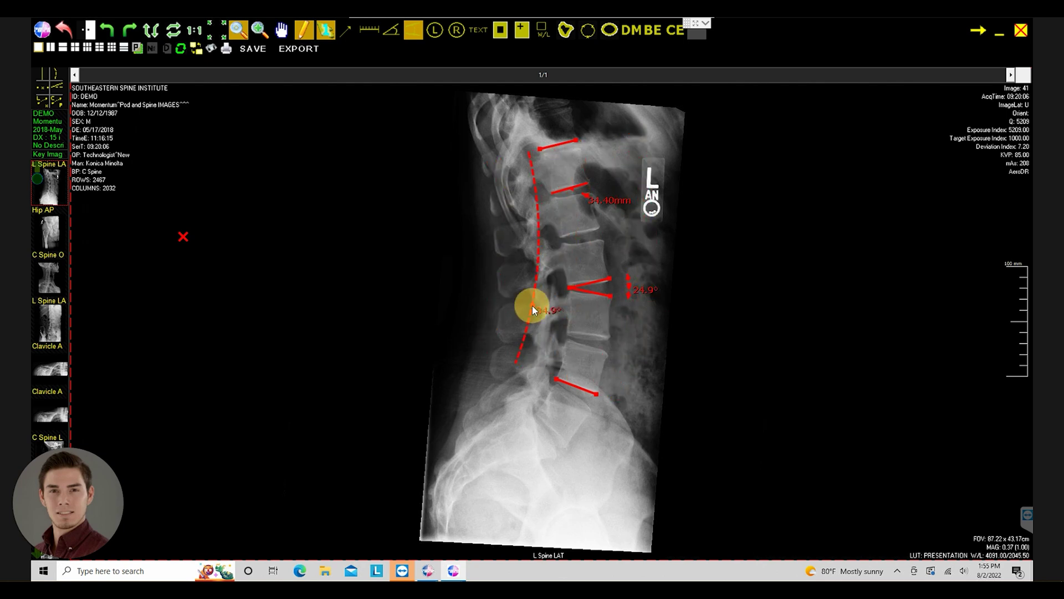
- Place L and R side markers near the bottom of the lumbar X-ray
{"action": "left_click", "coordinate": [441, 35]}
{"action": "left_click", "coordinate": [472, 418]}
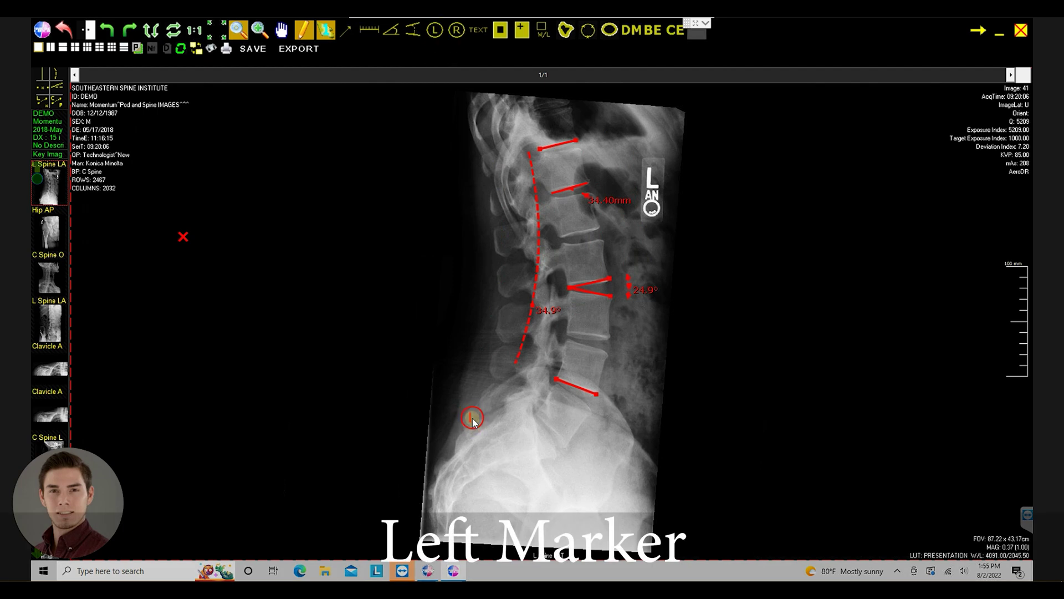
{"action": "left_click", "coordinate": [458, 34]}
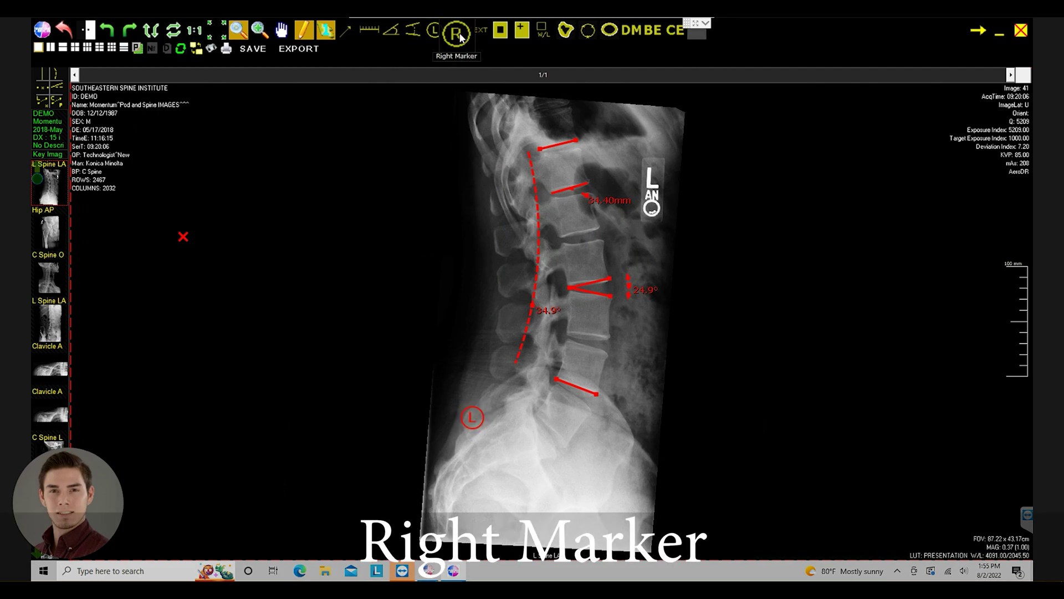
{"action": "left_click", "coordinate": [617, 439]}
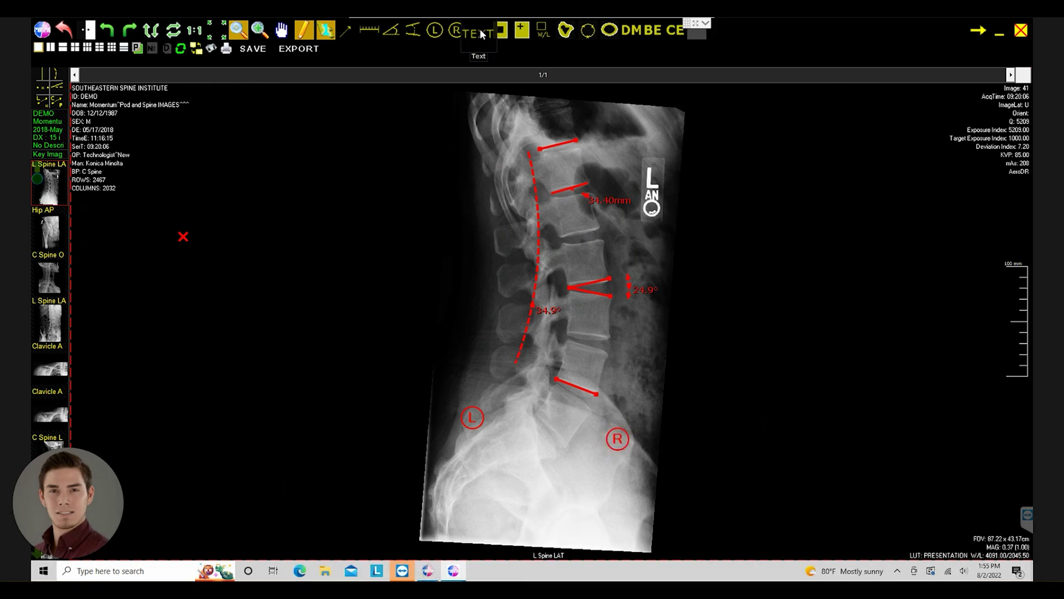
- Add a 'Text' label near the sacrum and nudge it between the L and R markers
{"action": "left_click", "coordinate": [480, 30]}
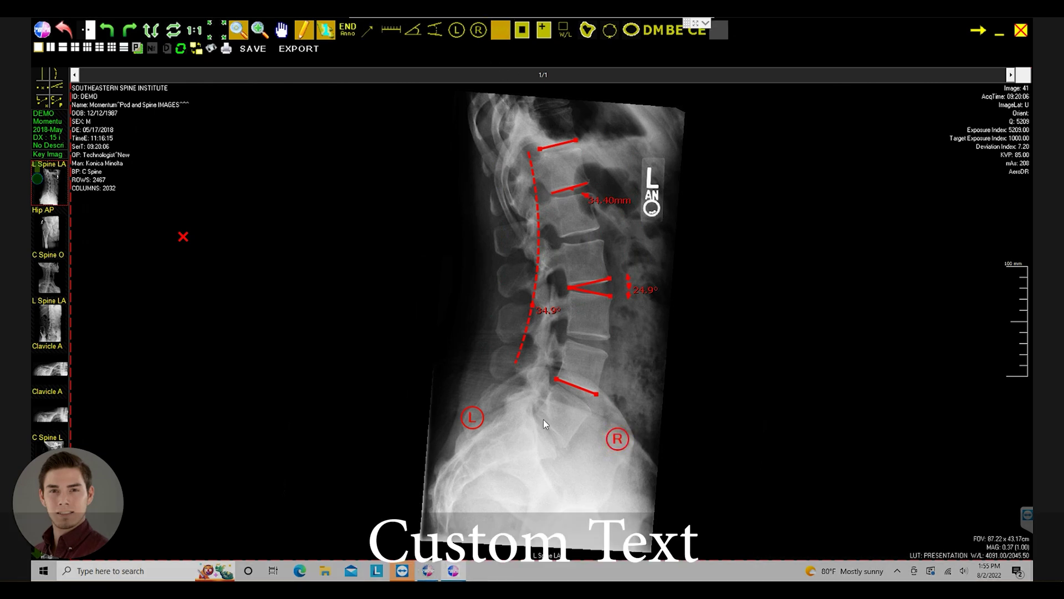
{"action": "left_click", "coordinate": [533, 431]}
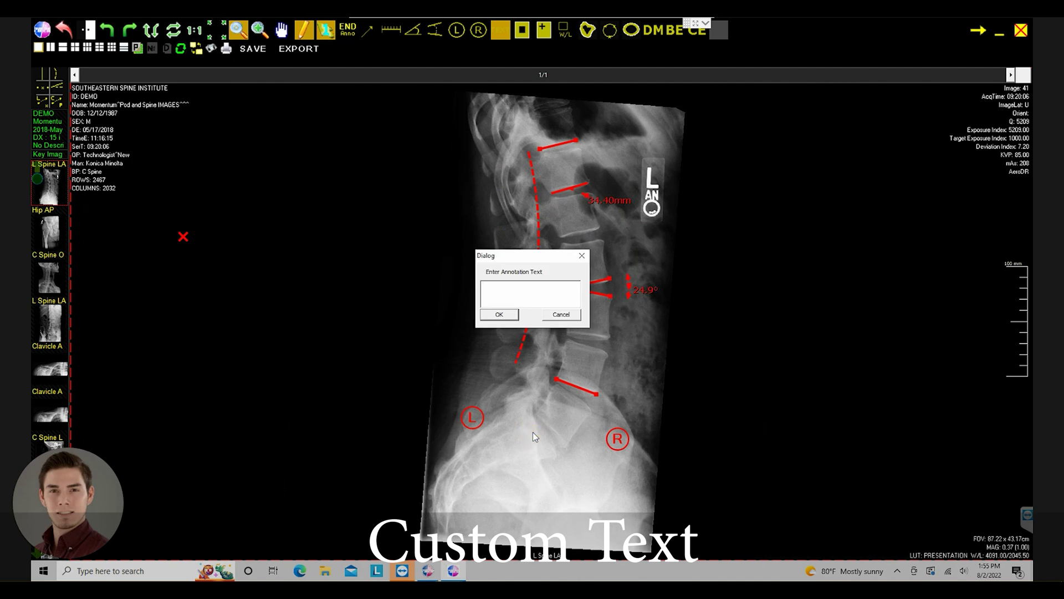
{"action": "type", "text": "Te"}
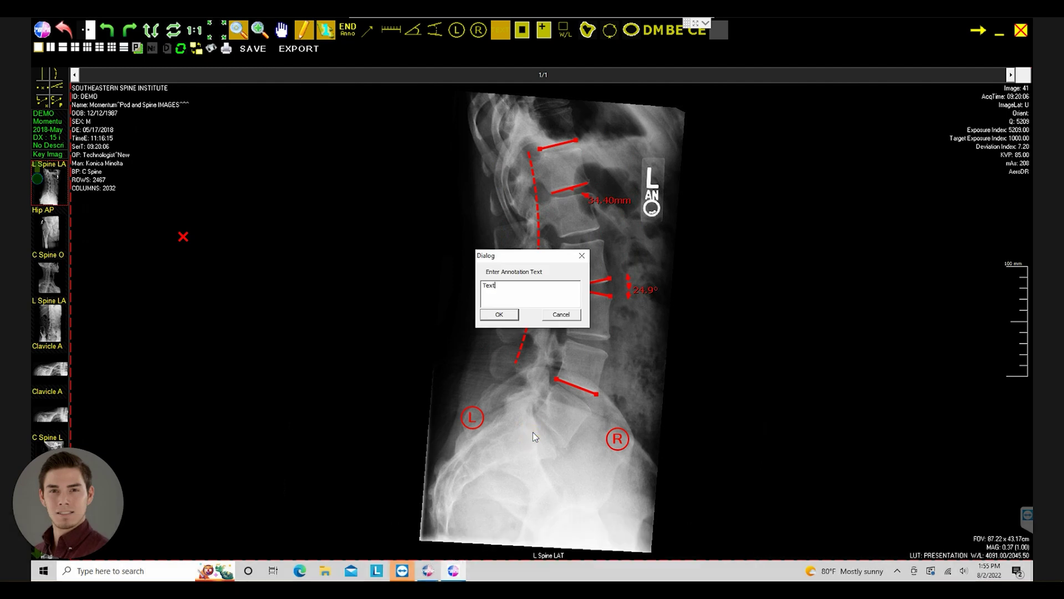
{"action": "type", "text": "xt"}
{"action": "left_click", "coordinate": [499, 315]}
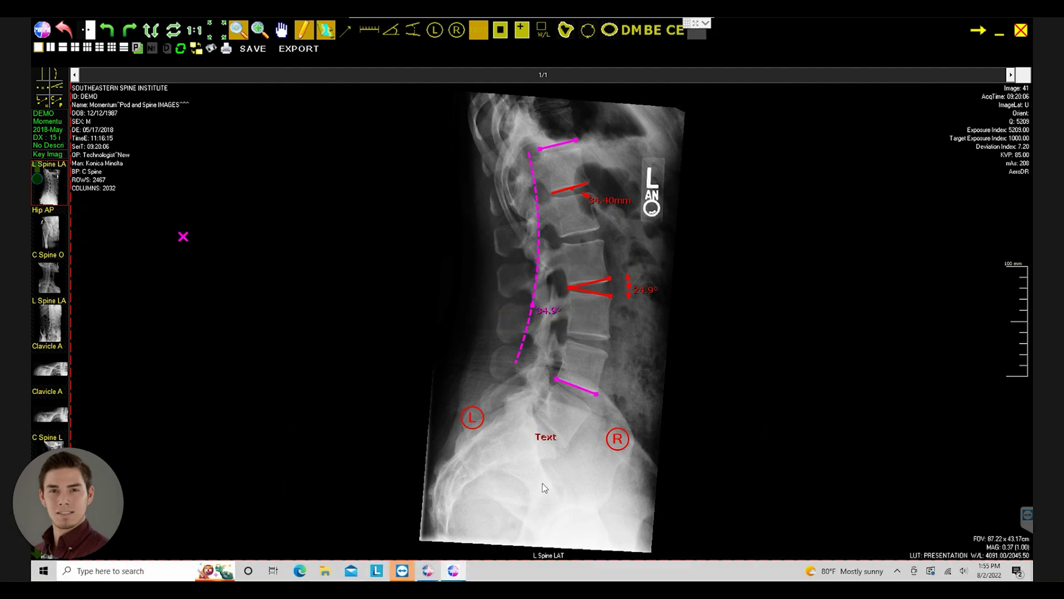
{"action": "left_click", "coordinate": [544, 436]}
{"action": "mouse_move", "coordinate": [543, 435]}
{"action": "left_mouse_down"}
{"action": "mouse_move", "coordinate": [529, 406]}
{"action": "mouse_move", "coordinate": [542, 444]}
{"action": "left_mouse_up"}
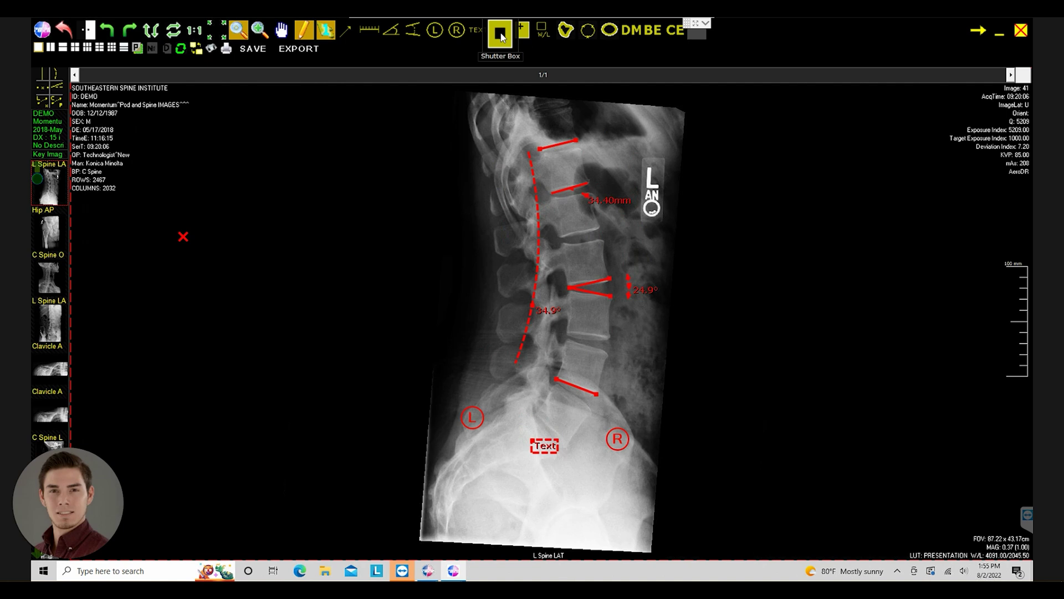
{"action": "left_click", "coordinate": [500, 34]}
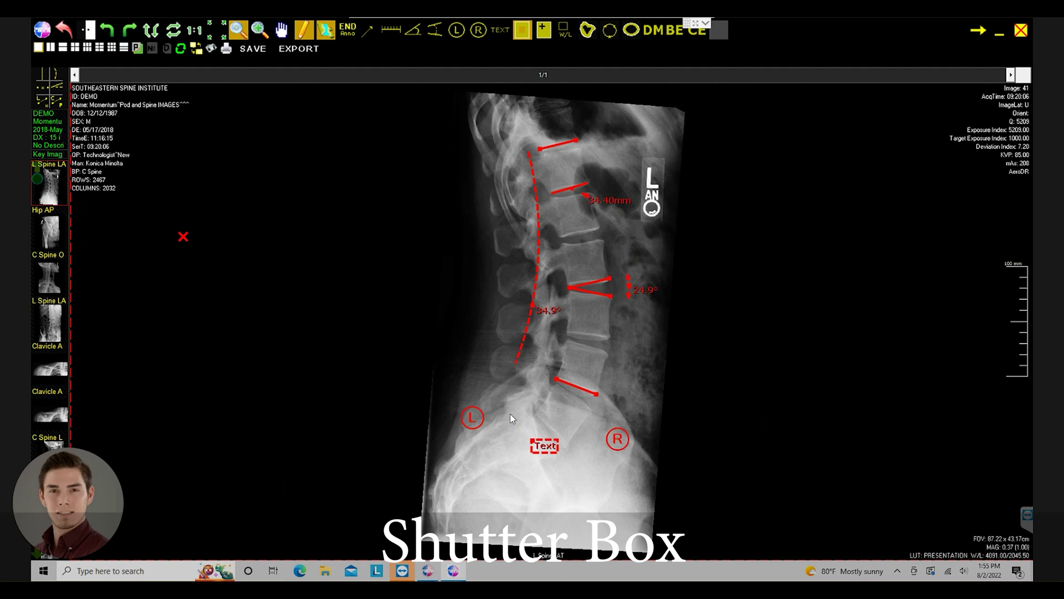
{"action": "left_click_drag", "start_coordinate": [510, 414], "coordinate": [591, 495]}
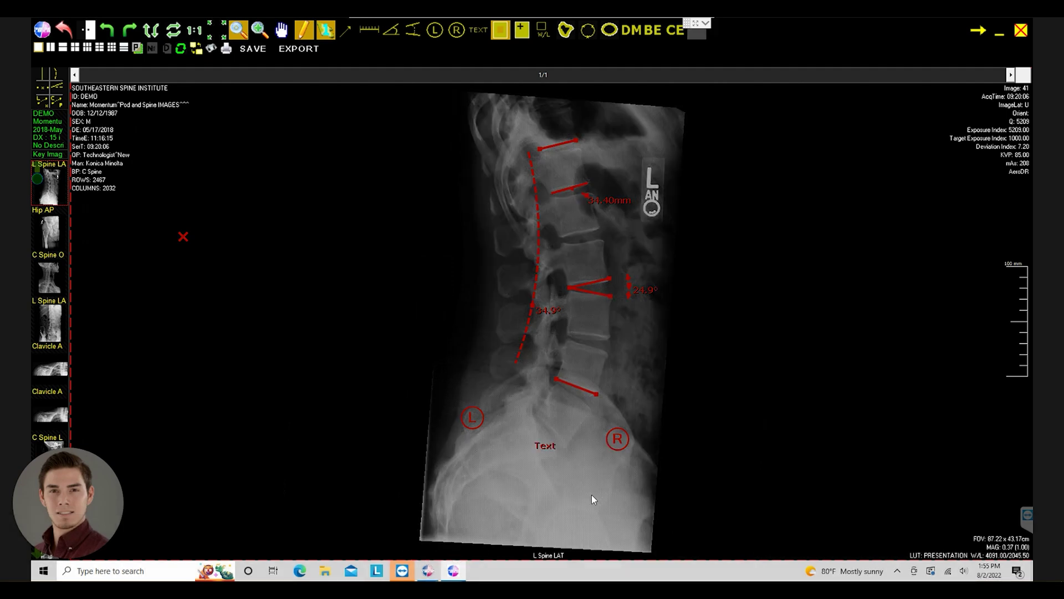
{"action": "left_click", "coordinate": [590, 494]}
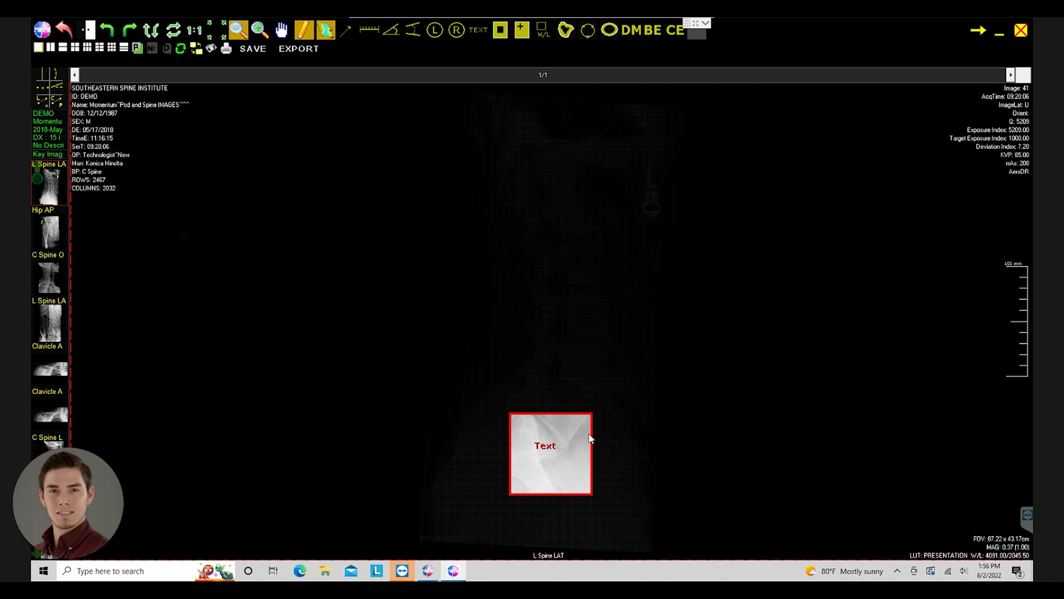
{"action": "left_click", "coordinate": [576, 412]}
{"action": "left_click", "coordinate": [576, 412]}
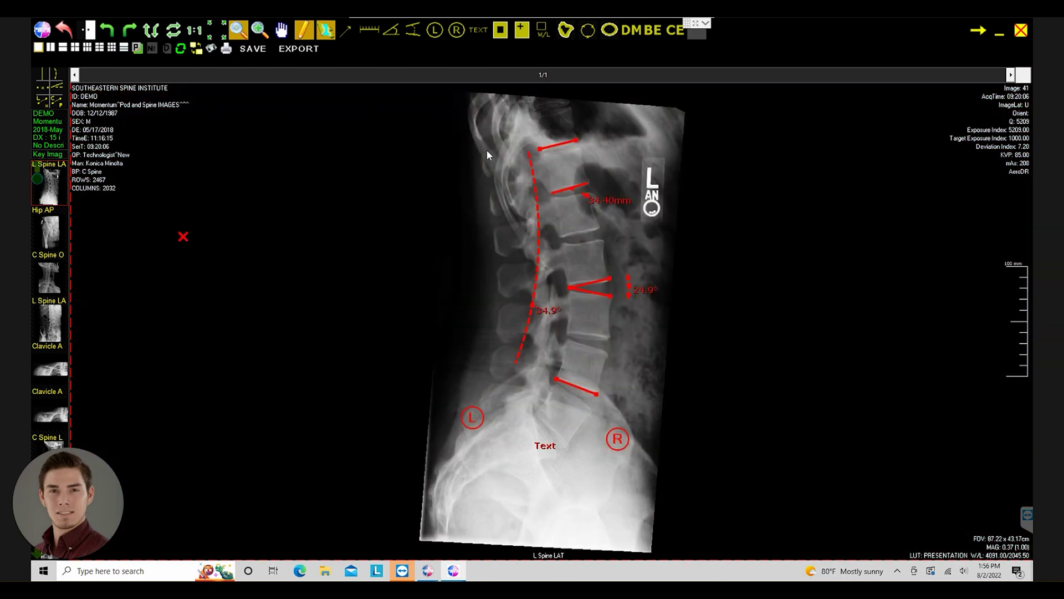
- Magnify the upper lumbar vertebrae at 3x and shift the magnified area down the spine
{"action": "left_click", "coordinate": [518, 35]}
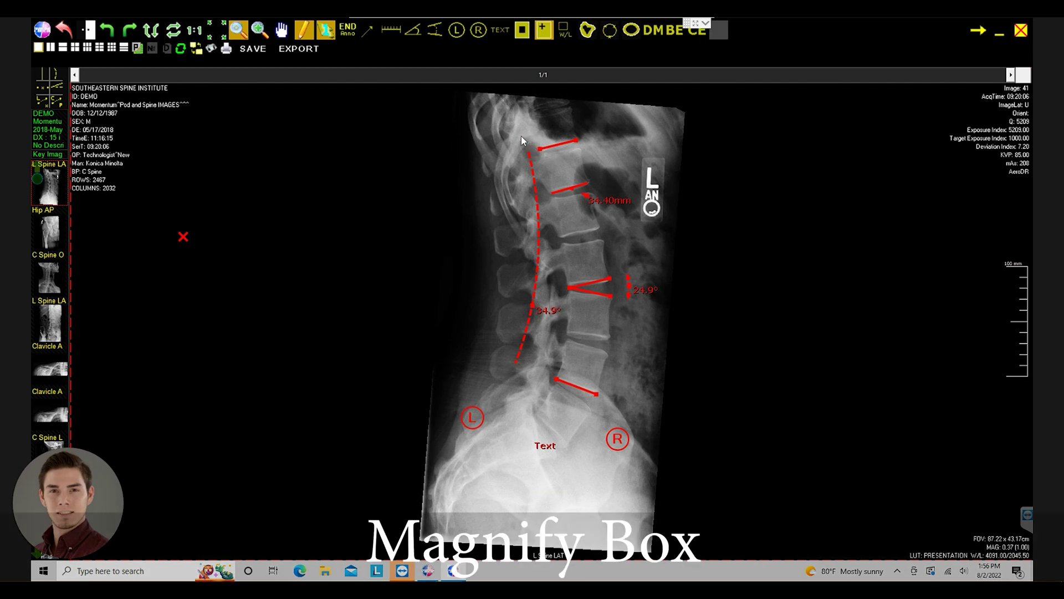
{"action": "left_click_drag", "start_coordinate": [521, 136], "coordinate": [635, 242]}
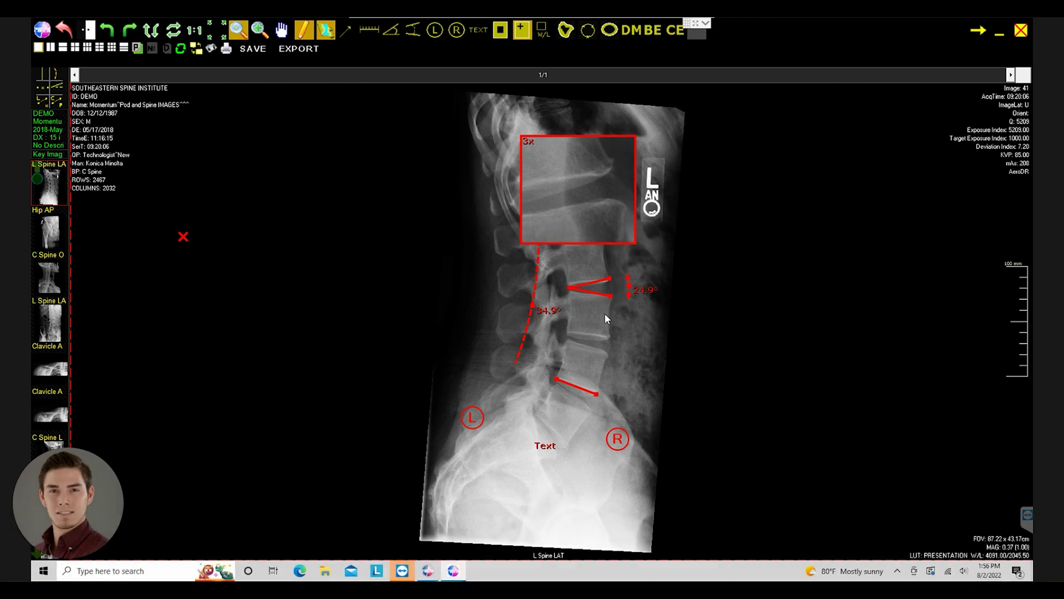
{"action": "left_click_drag", "start_coordinate": [582, 194], "coordinate": [579, 217]}
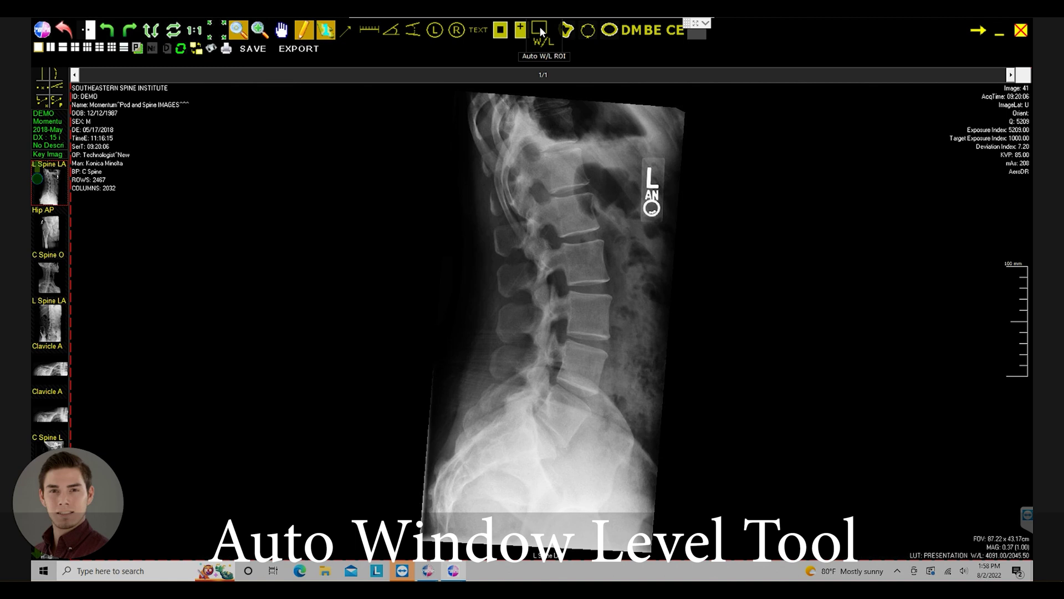
{"action": "left_click", "coordinate": [540, 26]}
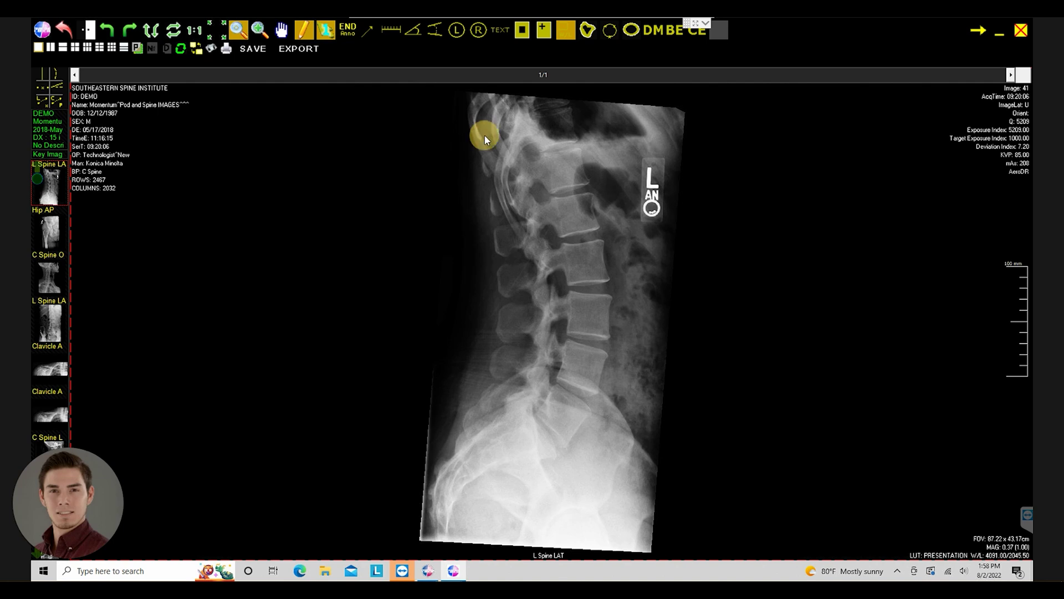
{"action": "left_click_drag", "start_coordinate": [485, 135], "coordinate": [627, 307]}
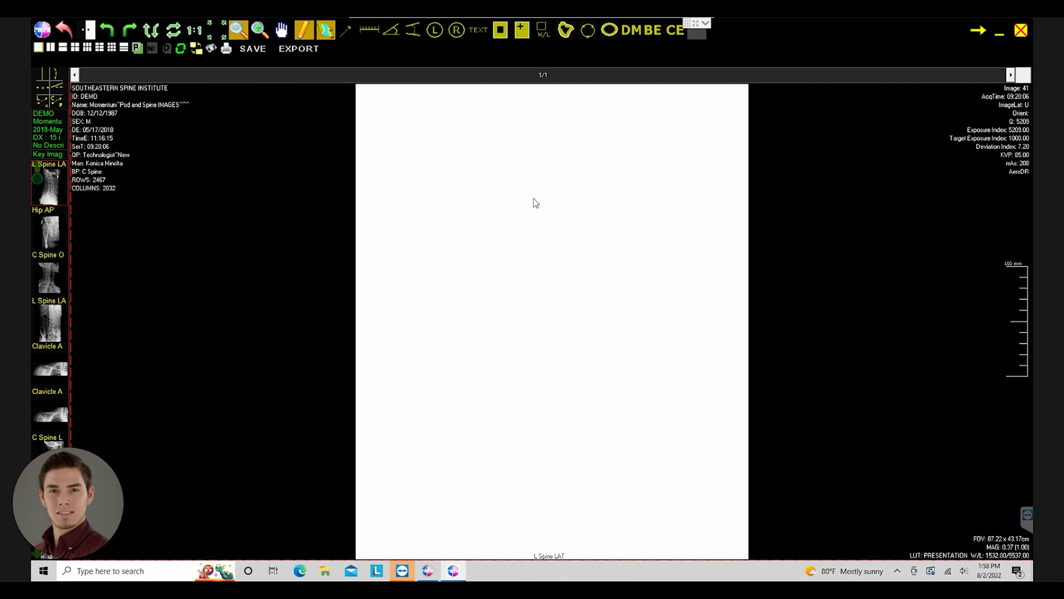
{"action": "left_click", "coordinate": [60, 26]}
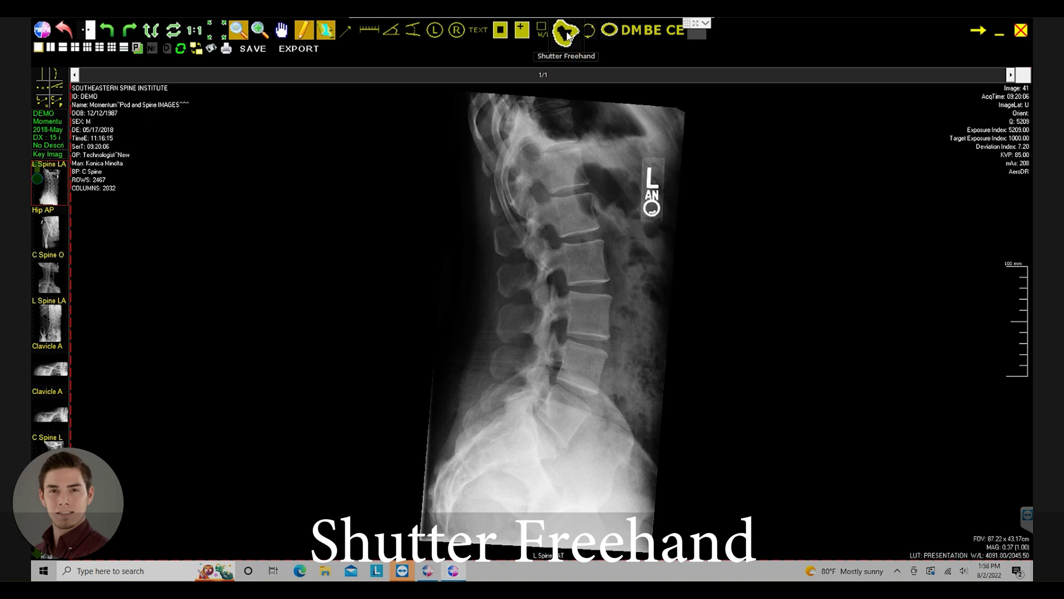
{"action": "left_click", "coordinate": [566, 34]}
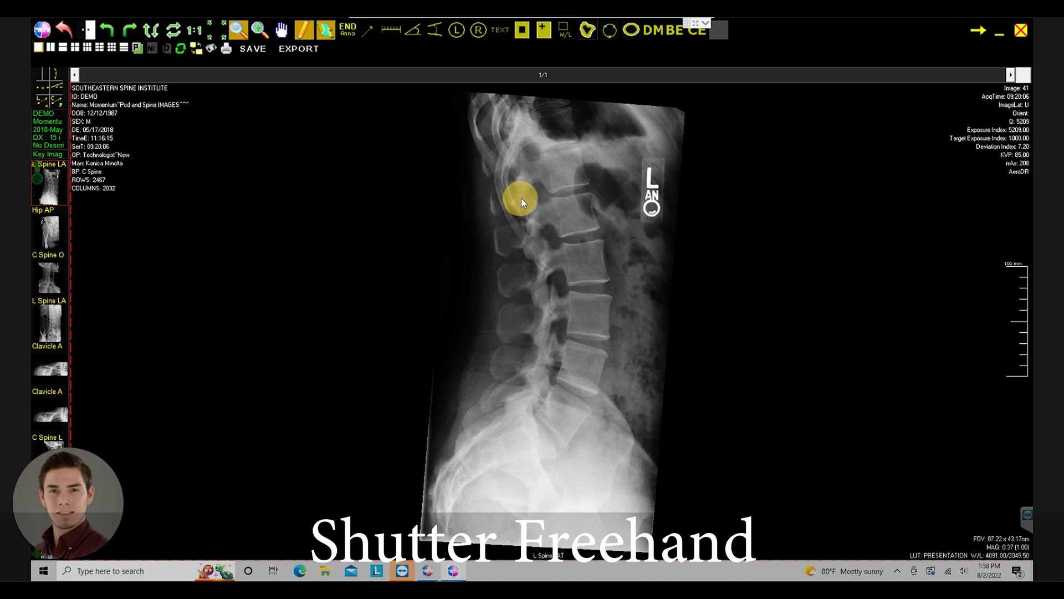
{"action": "mouse_move", "coordinate": [521, 197]}
{"action": "left_mouse_down"}
{"action": "mouse_move", "coordinate": [574, 179]}
{"action": "mouse_move", "coordinate": [596, 195]}
{"action": "mouse_move", "coordinate": [606, 228]}
{"action": "mouse_move", "coordinate": [580, 249]}
{"action": "mouse_move", "coordinate": [521, 243]}
{"action": "left_mouse_up"}
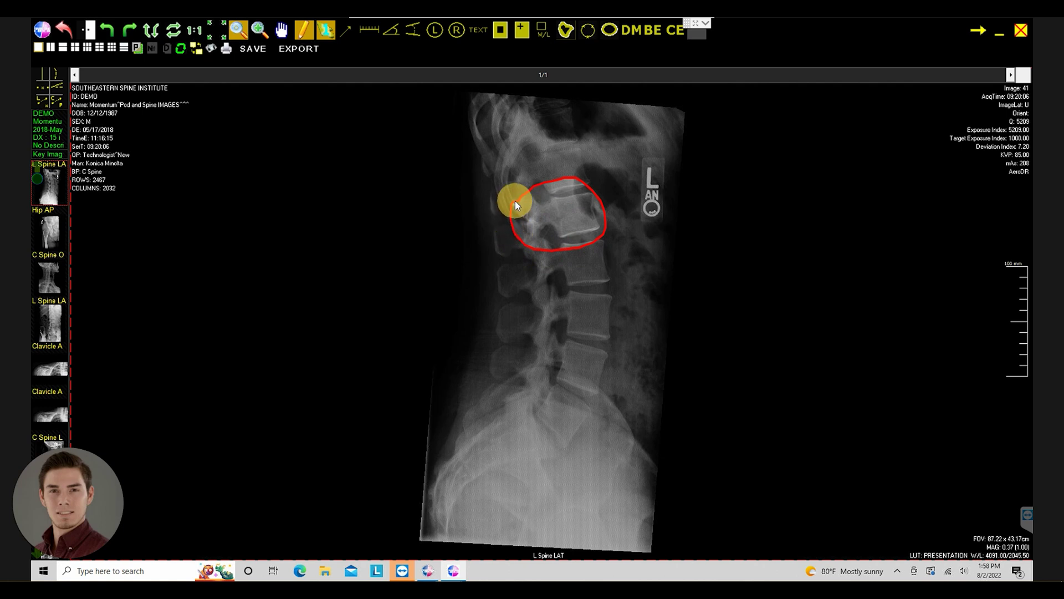
{"action": "left_click_drag", "start_coordinate": [514, 201], "coordinate": [514, 201]}
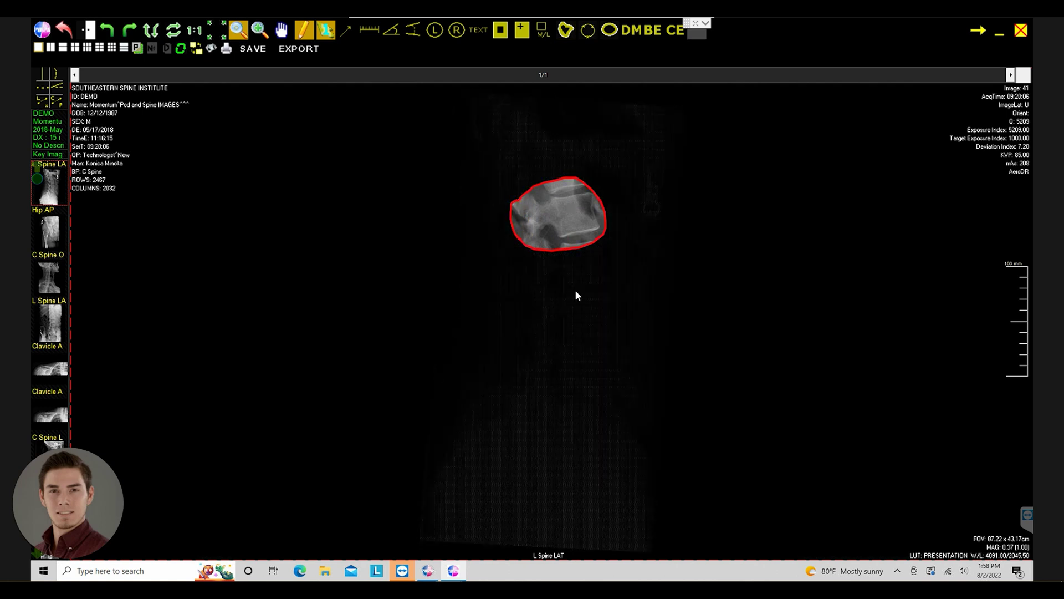
{"action": "left_click", "coordinate": [574, 249]}
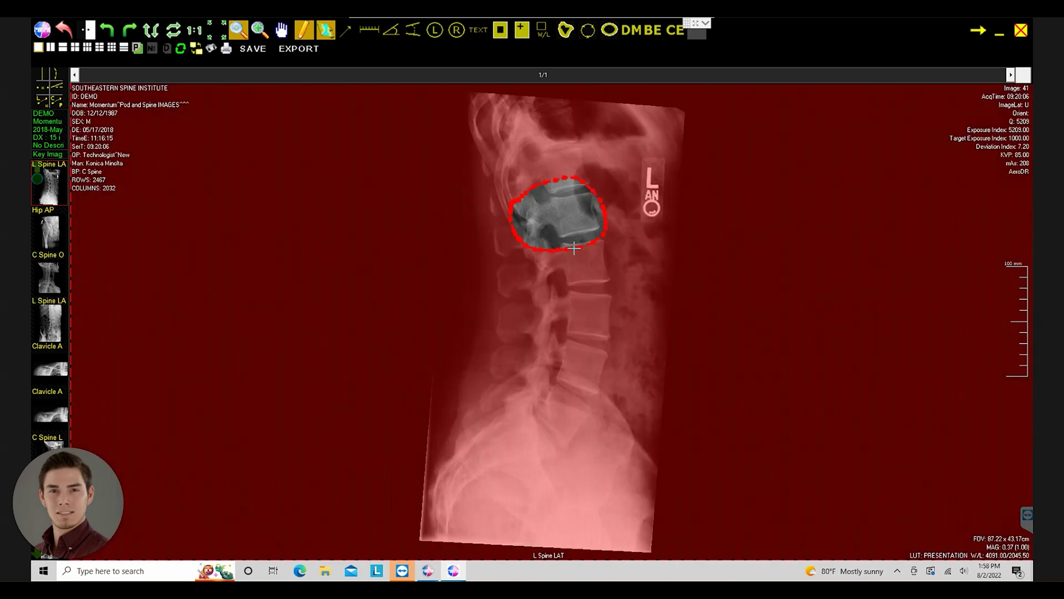
{"action": "left_click", "coordinate": [589, 35]}
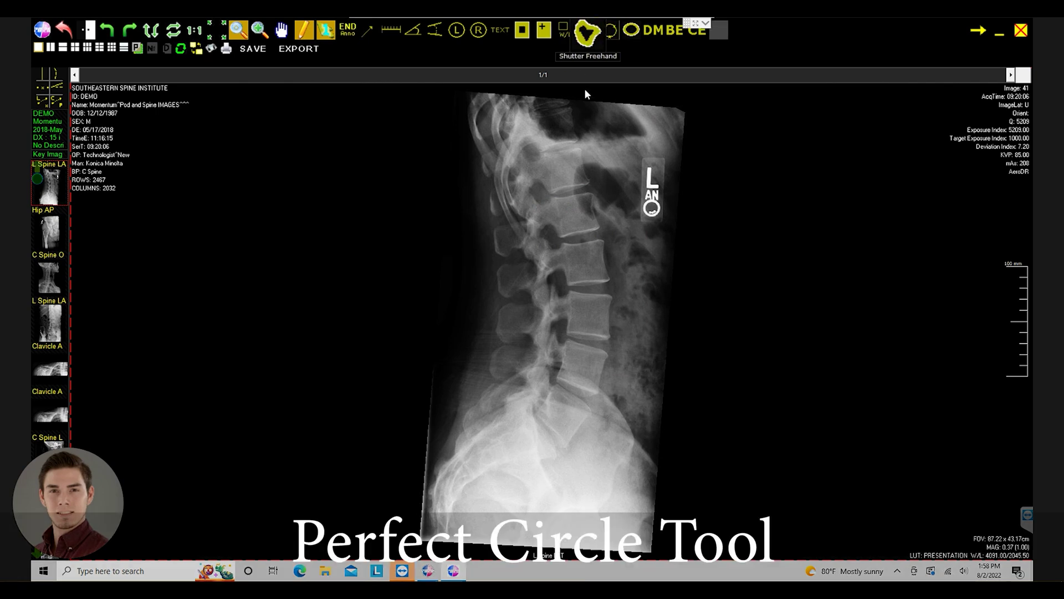
{"action": "left_click", "coordinate": [561, 248]}
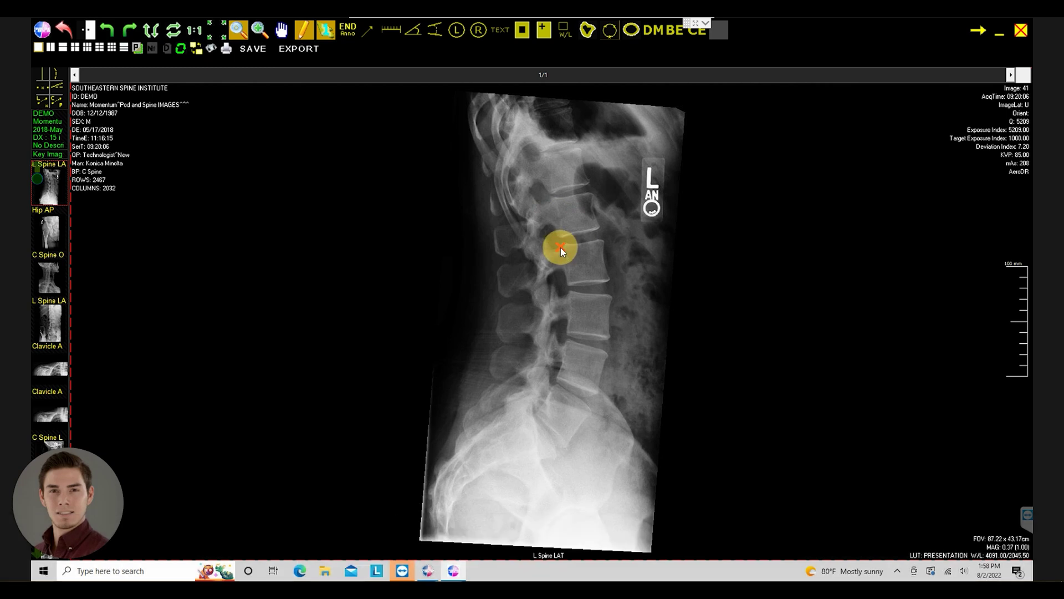
{"action": "left_click", "coordinate": [612, 34]}
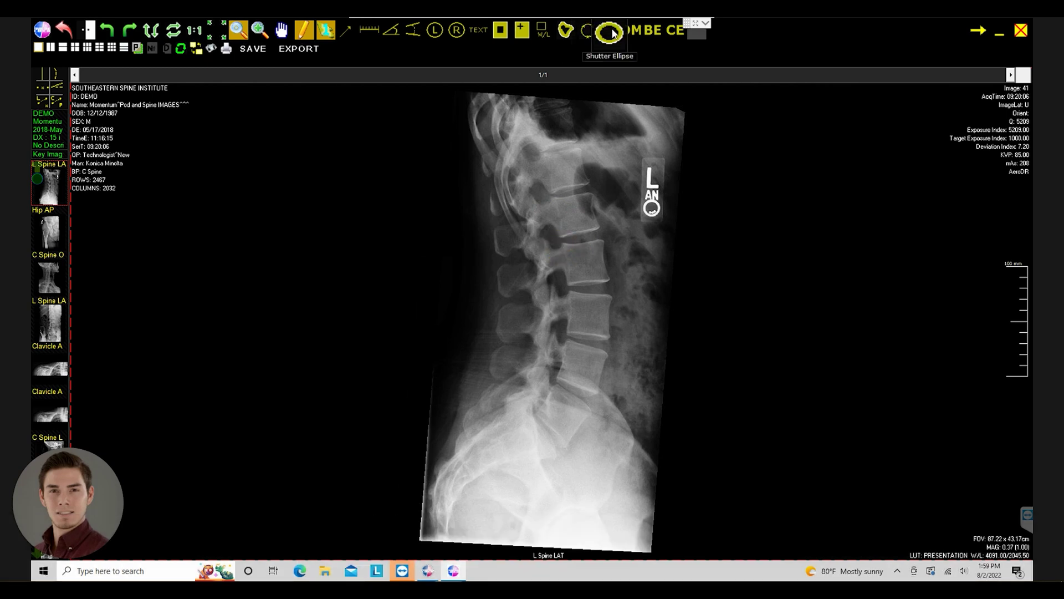
- Draw an oval shutter around the upper vertebra, then remove it
{"action": "left_click", "coordinate": [612, 33]}
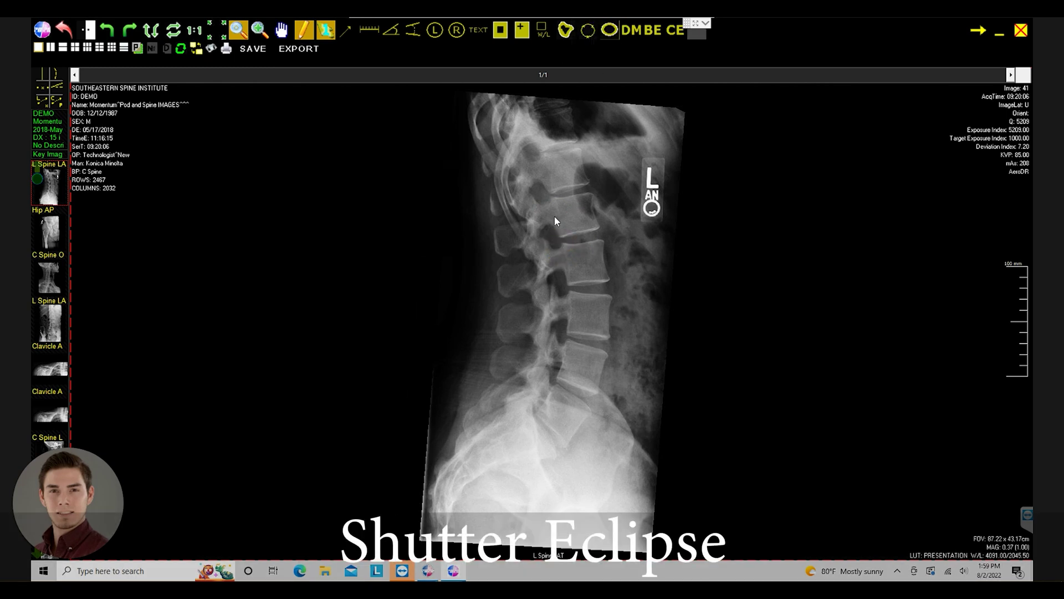
{"action": "left_click_drag", "start_coordinate": [531, 190], "coordinate": [617, 255]}
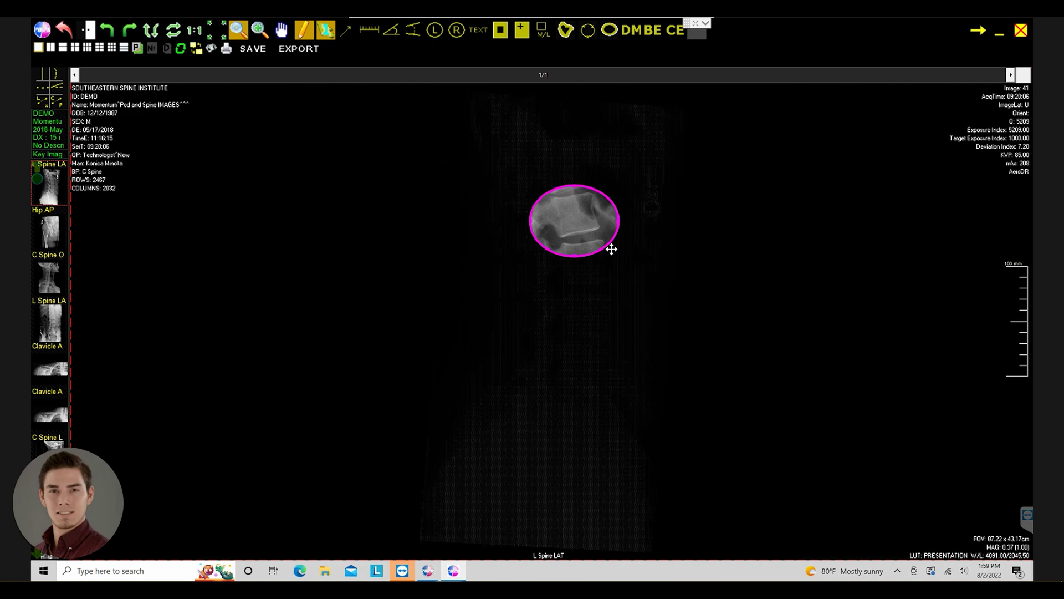
{"action": "left_click", "coordinate": [611, 249]}
{"action": "left_click", "coordinate": [592, 227]}
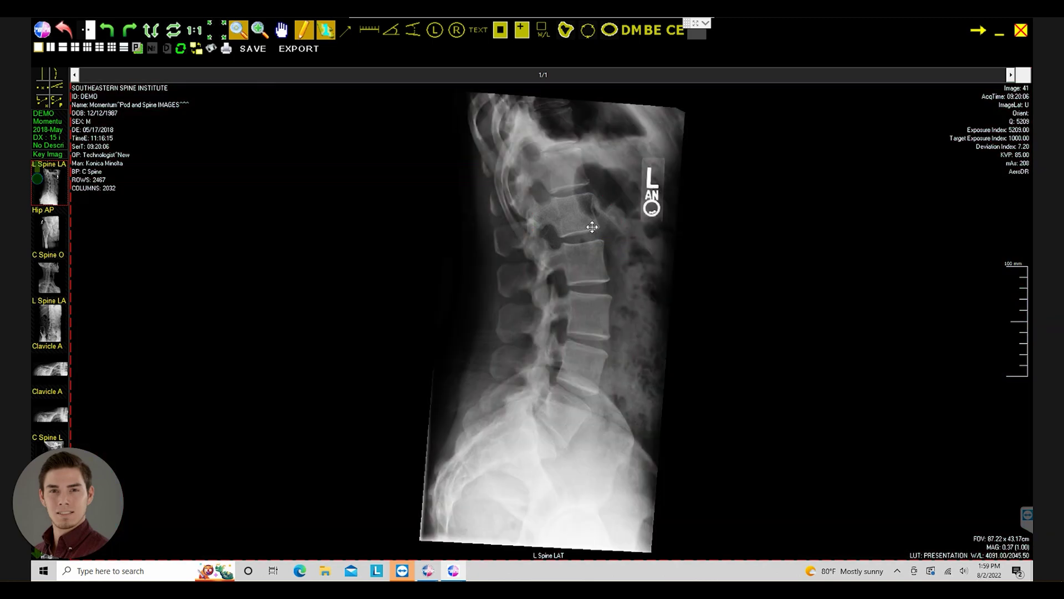
- Apply 40% bone enhancement to the lumbar lateral X-ray, then switch it off
{"action": "left_click", "coordinate": [629, 31]}
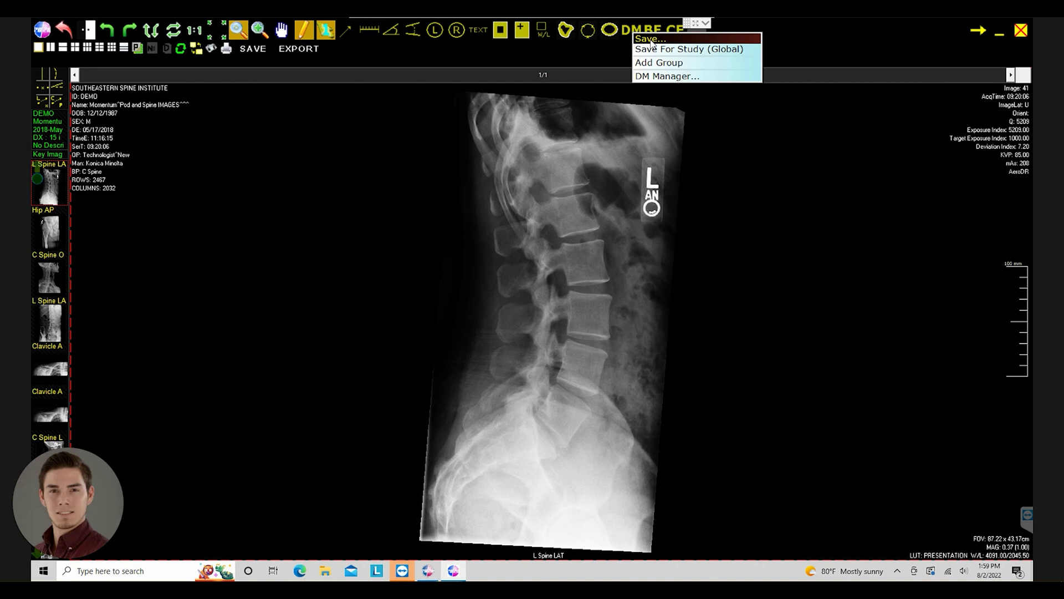
{"action": "left_click", "coordinate": [650, 40]}
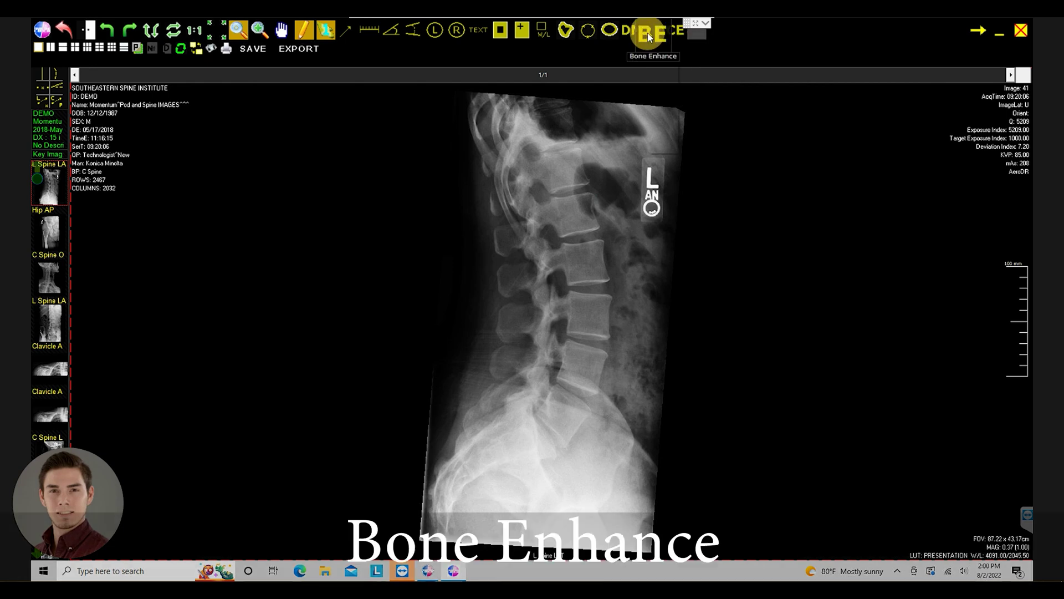
{"action": "left_click", "coordinate": [648, 37]}
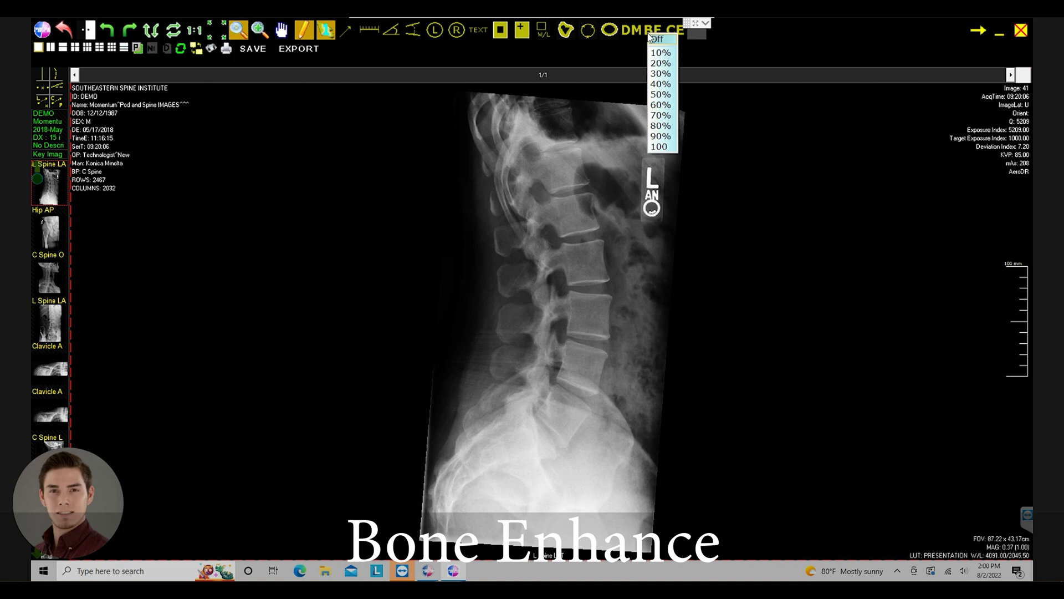
{"action": "left_click", "coordinate": [660, 85]}
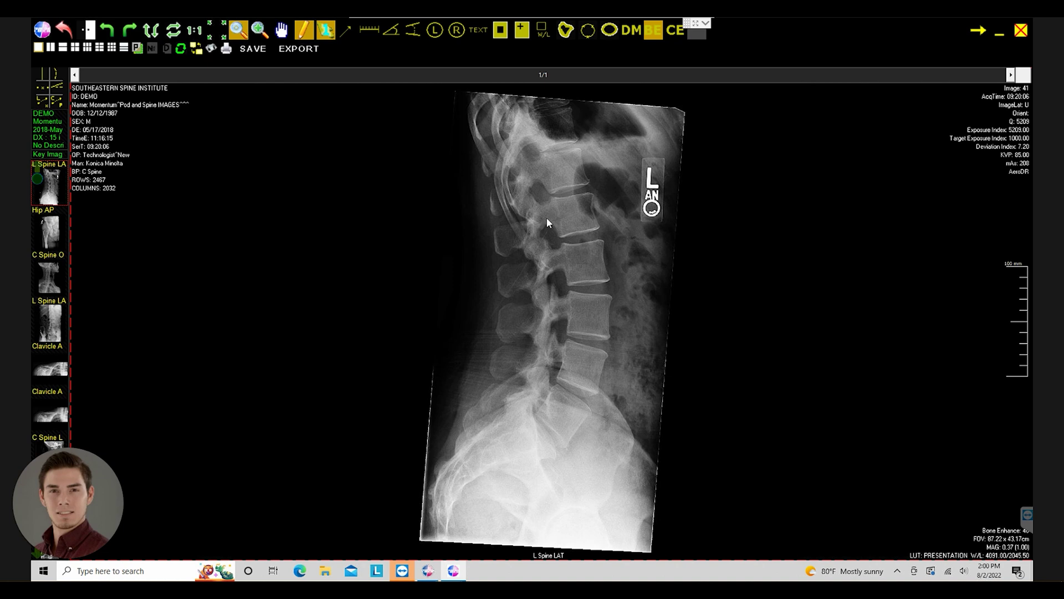
{"action": "left_click", "coordinate": [653, 29]}
{"action": "left_click", "coordinate": [657, 33]}
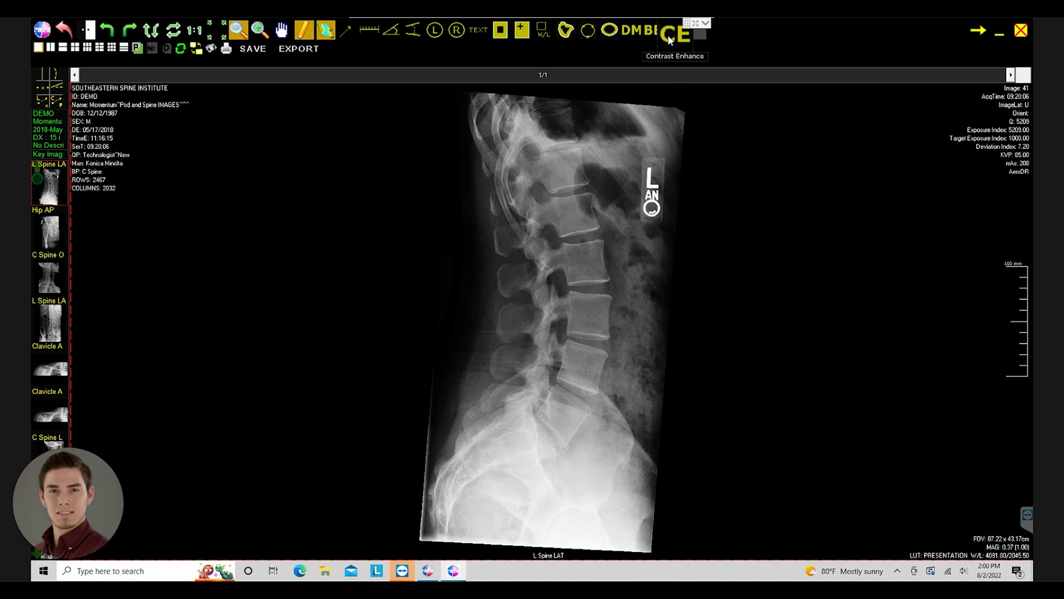
{"action": "left_click", "coordinate": [669, 36]}
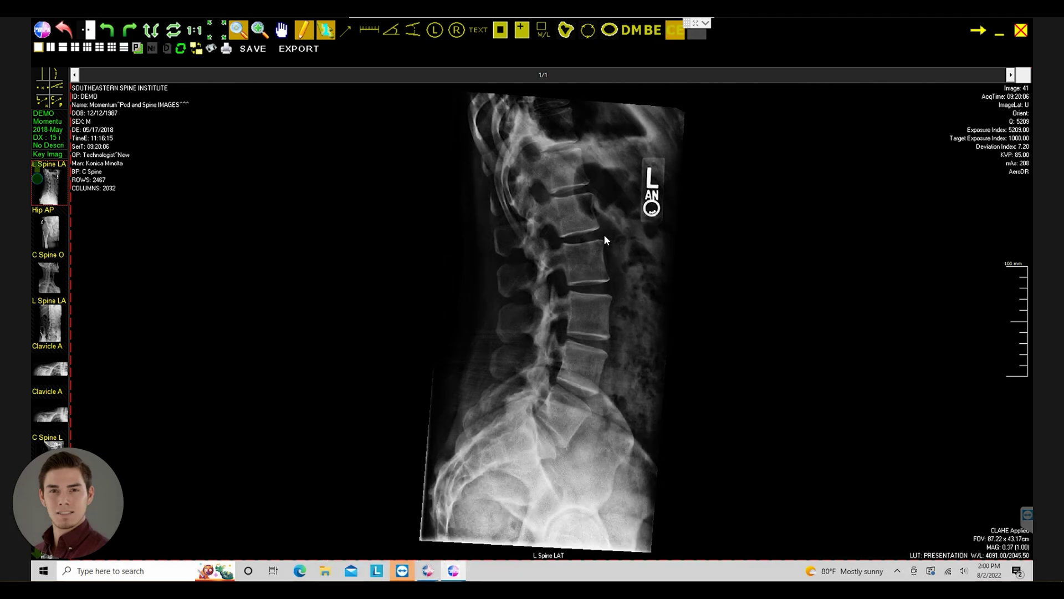
{"action": "left_click", "coordinate": [671, 29]}
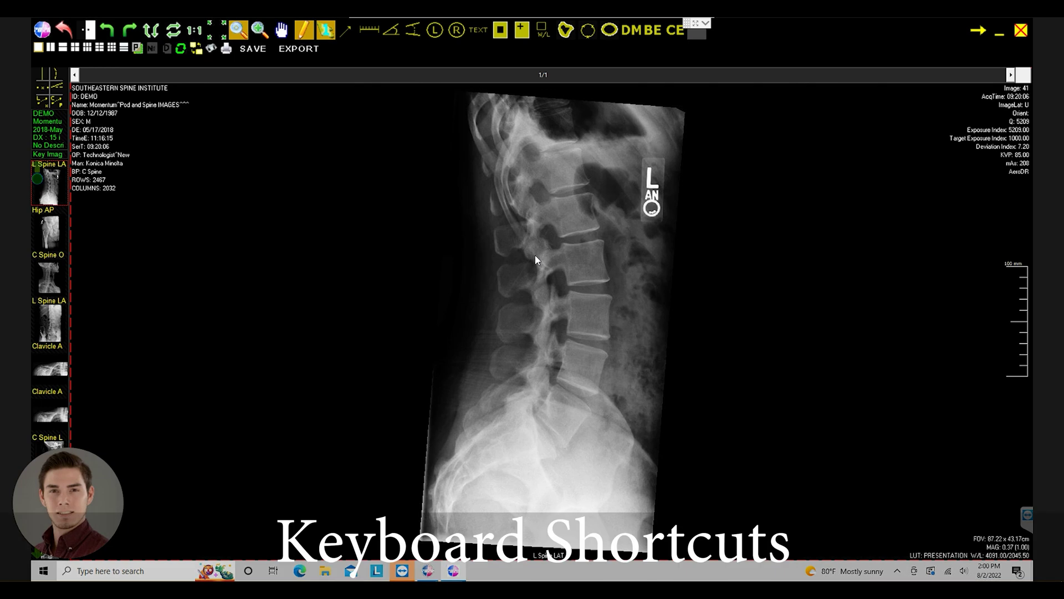
- Toggle the annotation toolbar with M, zoom in and out, then flag the image as Key Image with K
{"action": "key", "text": "m"}
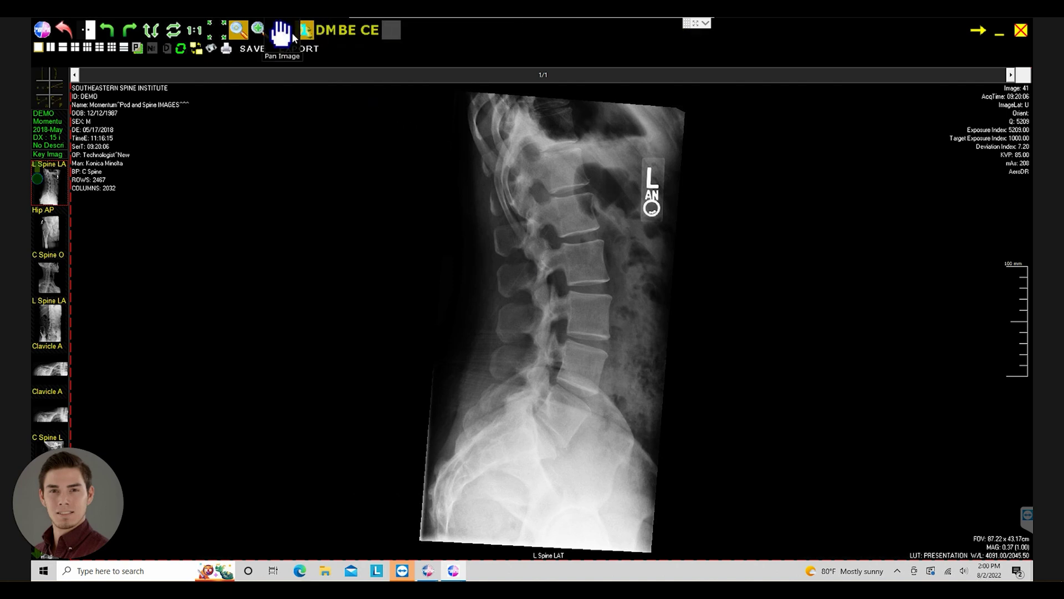
{"action": "key", "text": "m"}
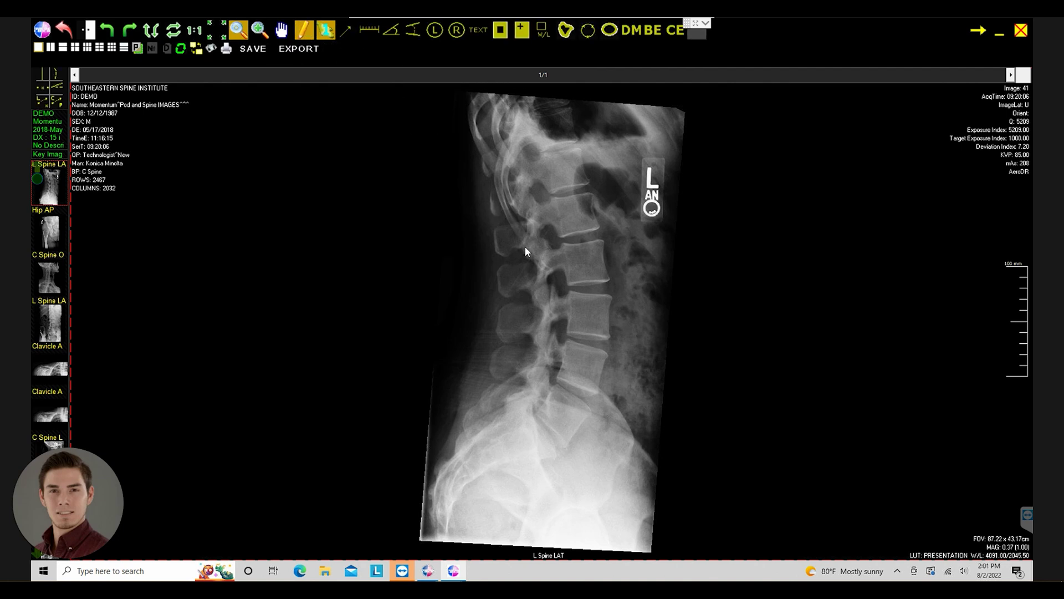
{"action": "scroll", "coordinate": [563, 330], "scroll_direction": "up", "scroll_amount": 3}
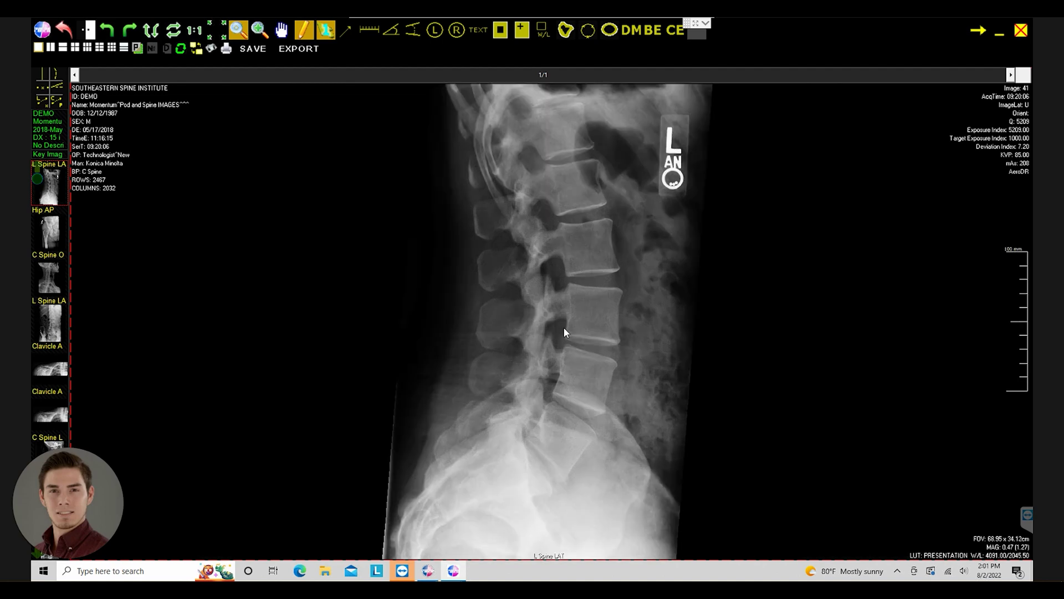
{"action": "scroll", "coordinate": [564, 332], "scroll_direction": "up", "scroll_amount": 2}
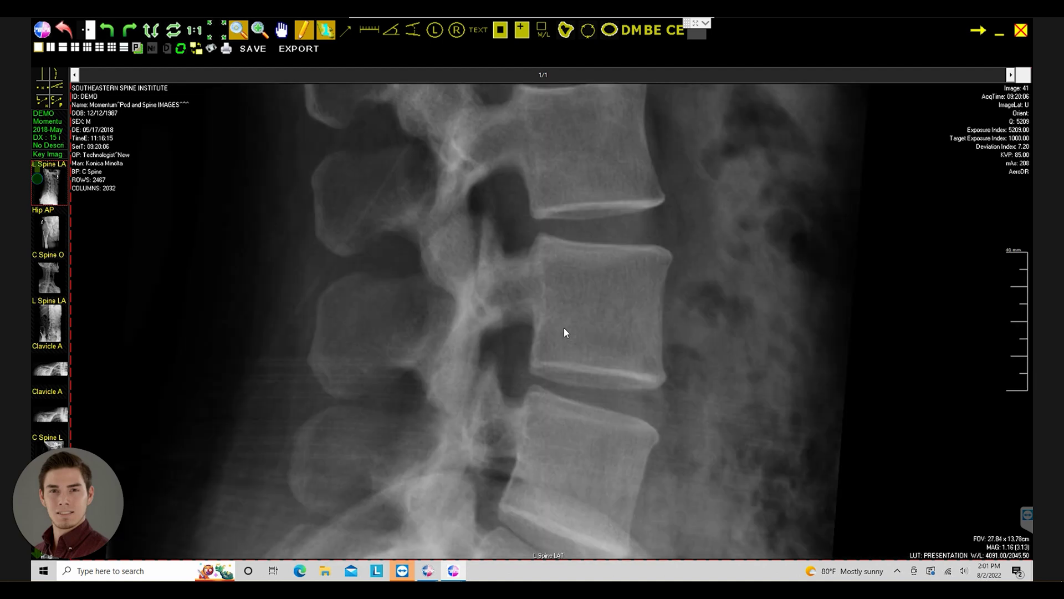
{"action": "scroll", "coordinate": [564, 332], "scroll_direction": "down", "scroll_amount": 5}
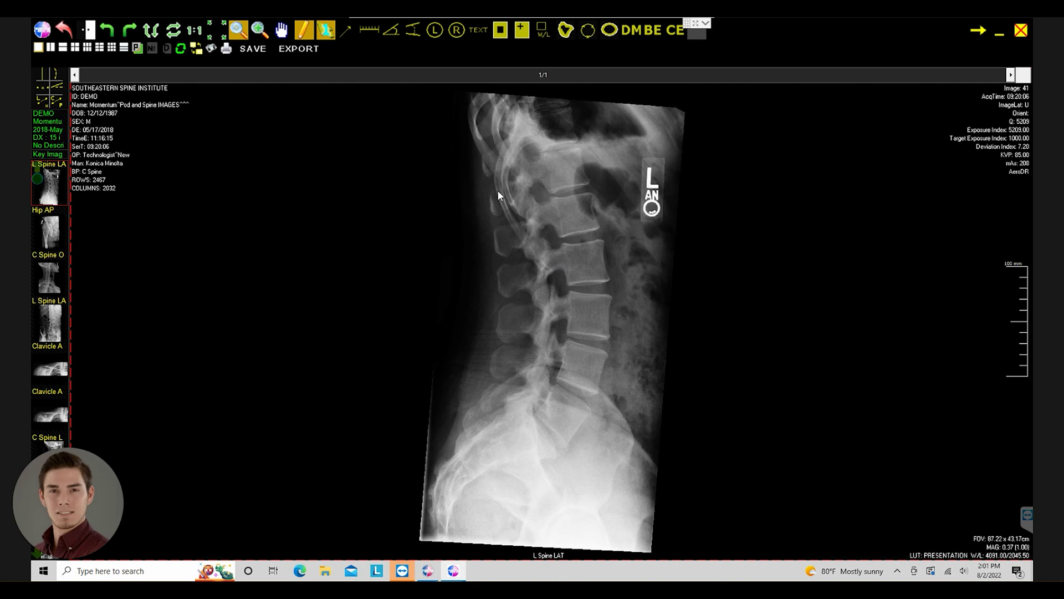
{"action": "key", "text": "k"}
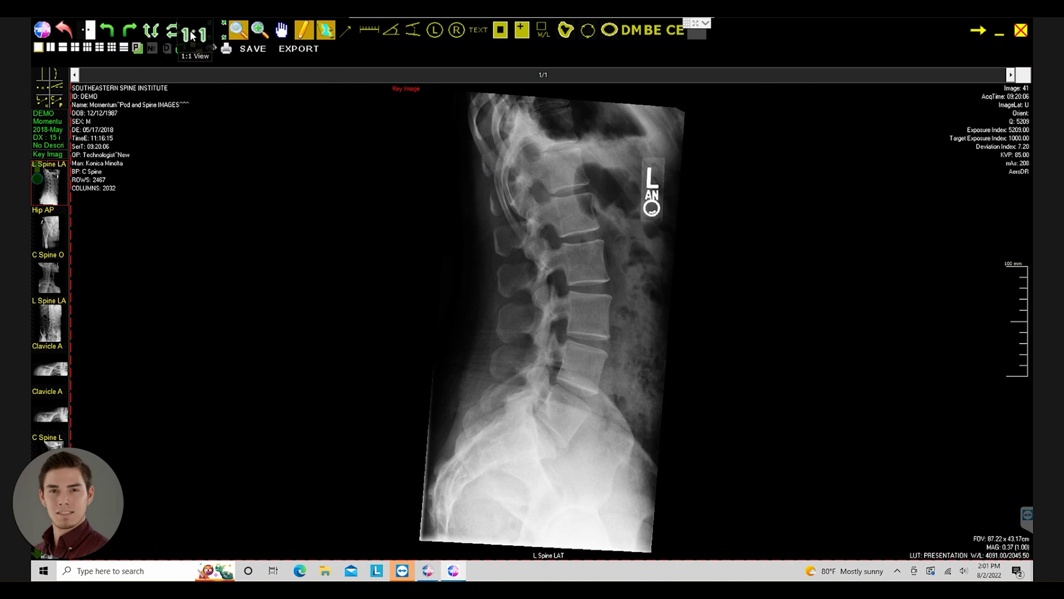
{"action": "left_click", "coordinate": [173, 30]}
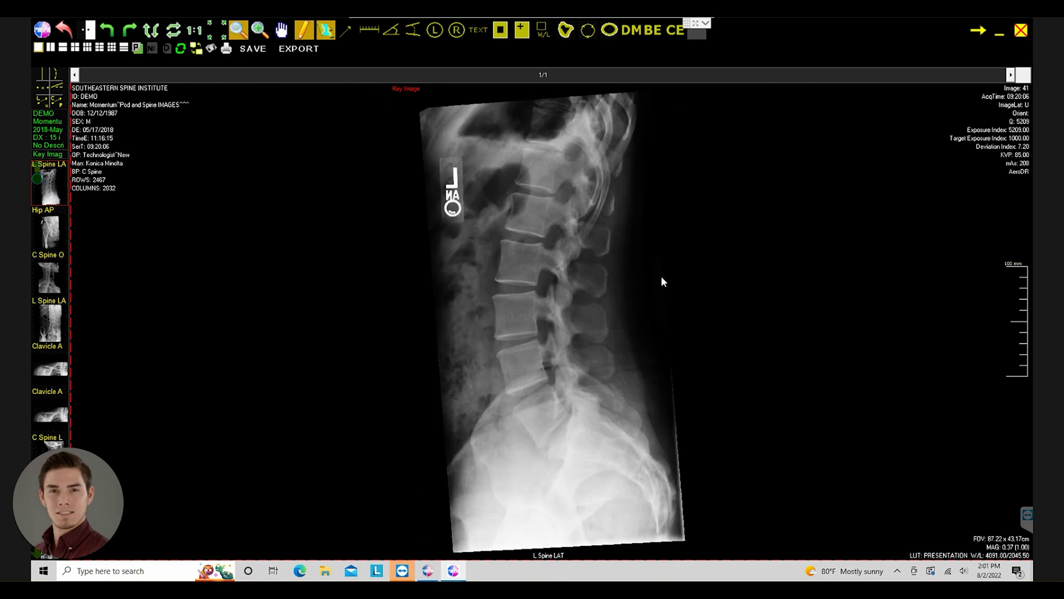
{"action": "left_click", "coordinate": [660, 275]}
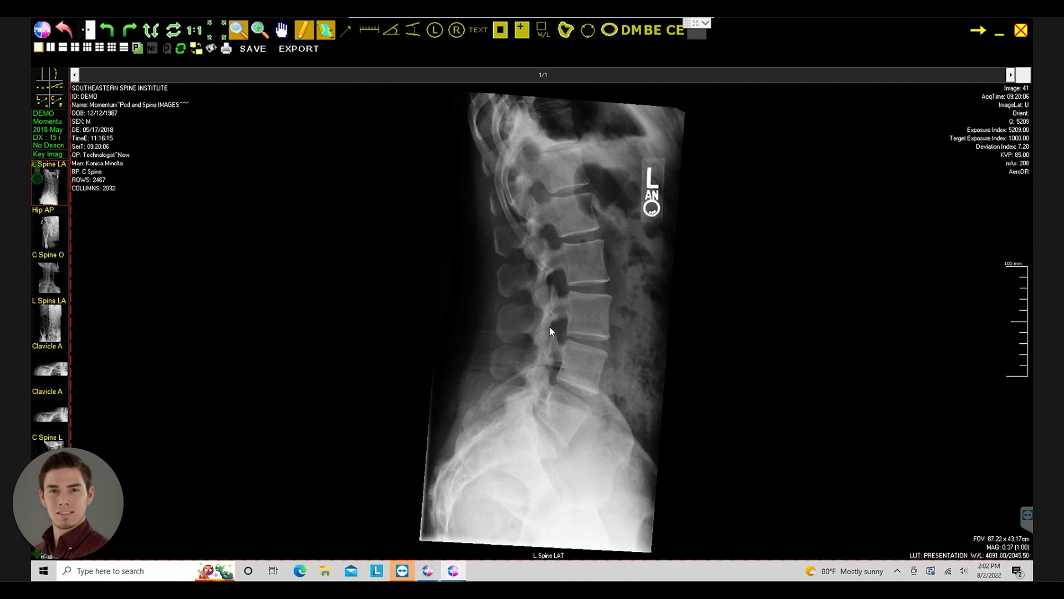
{"action": "key", "text": "Tab"}
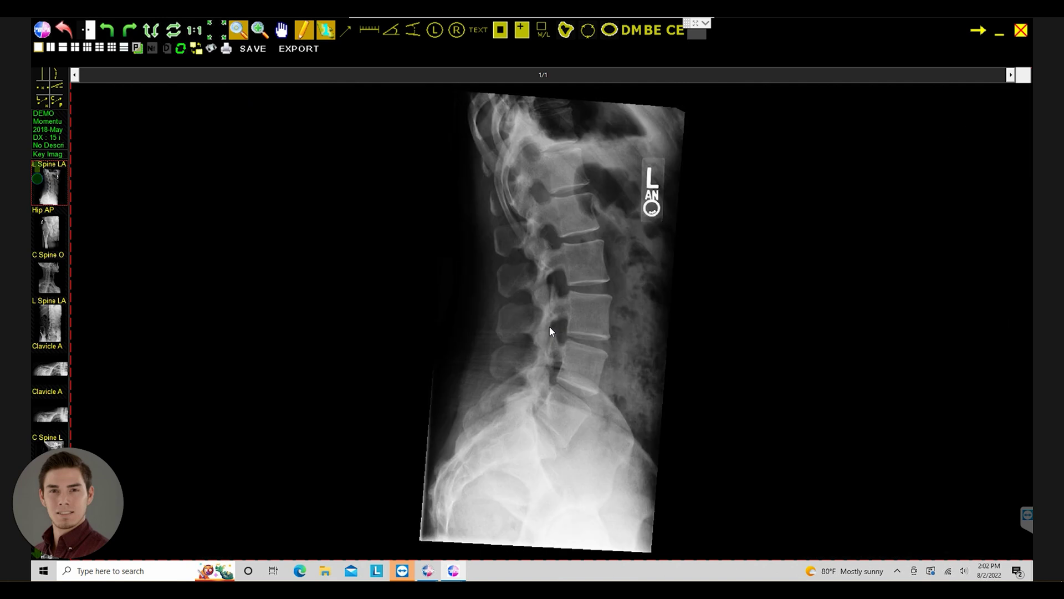
{"action": "key", "text": "Tab"}
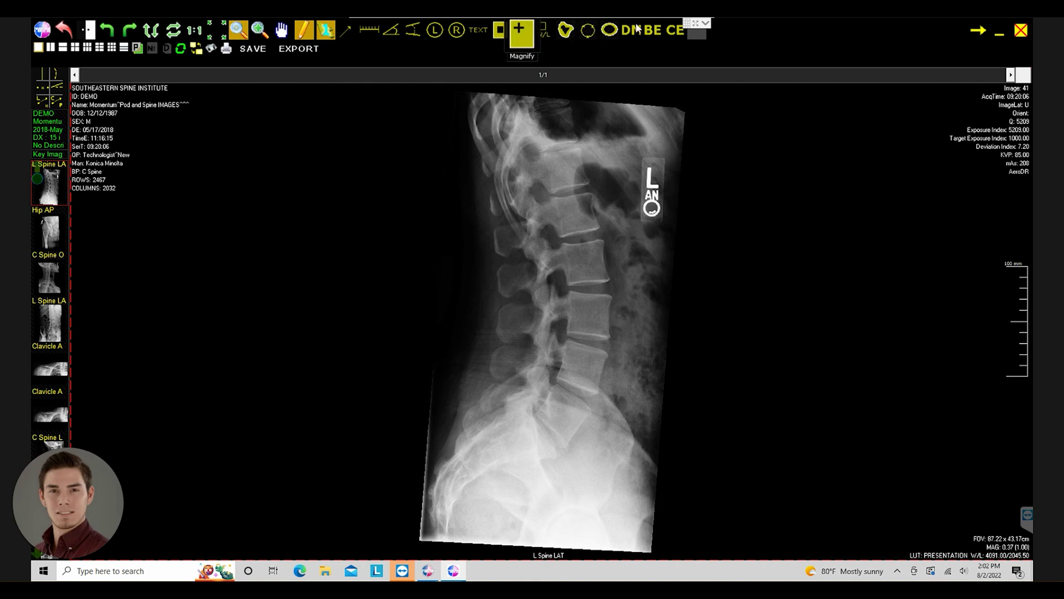
{"action": "left_click", "coordinate": [676, 30]}
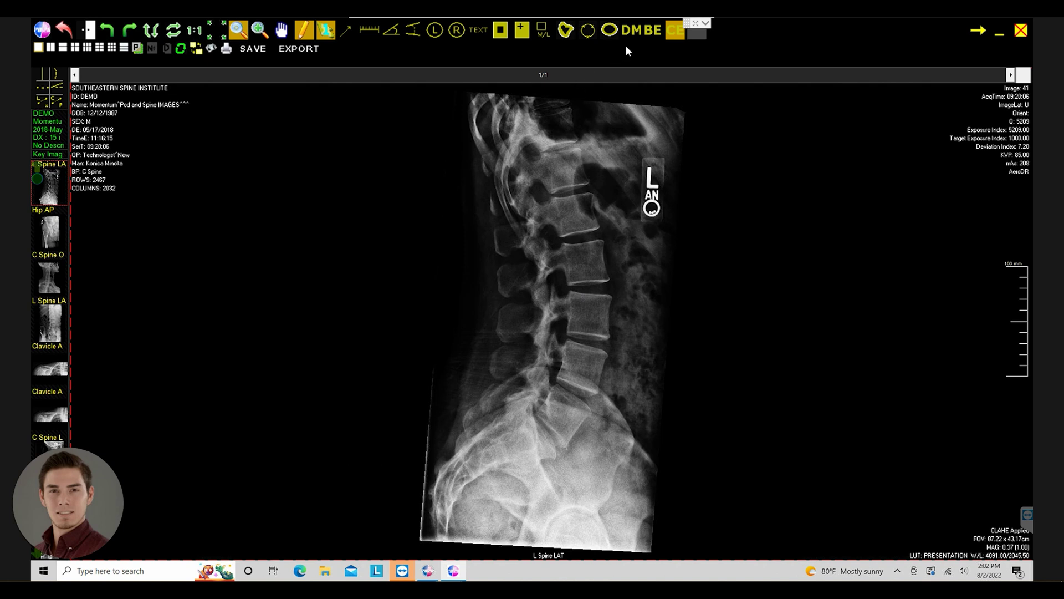
{"action": "left_click", "coordinate": [673, 38]}
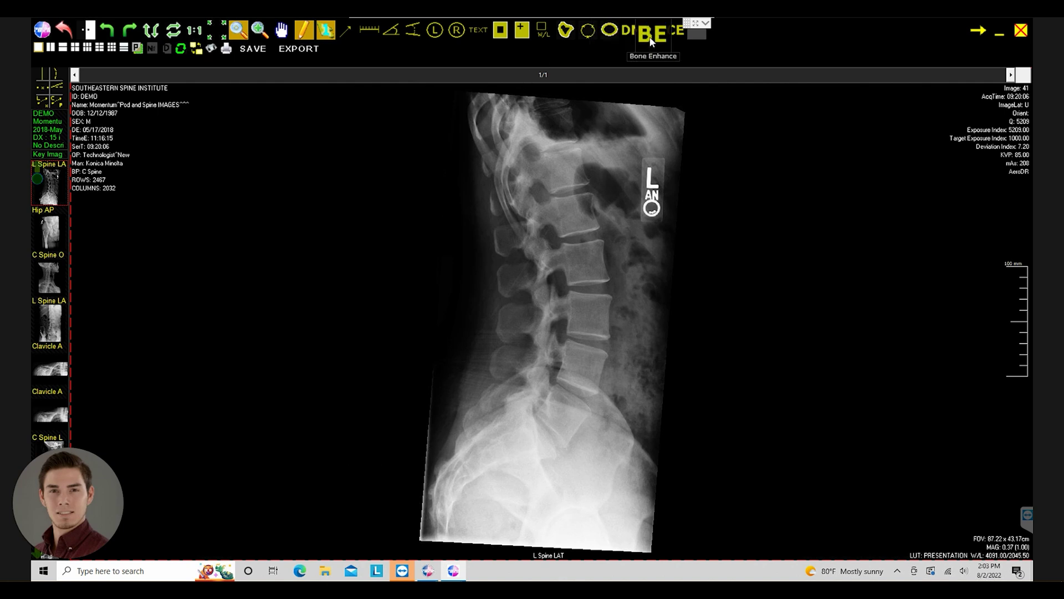
{"action": "left_click", "coordinate": [239, 35]}
{"action": "left_click_drag", "start_coordinate": [556, 288], "coordinate": [577, 367]}
{"action": "key", "text": "Escape"}
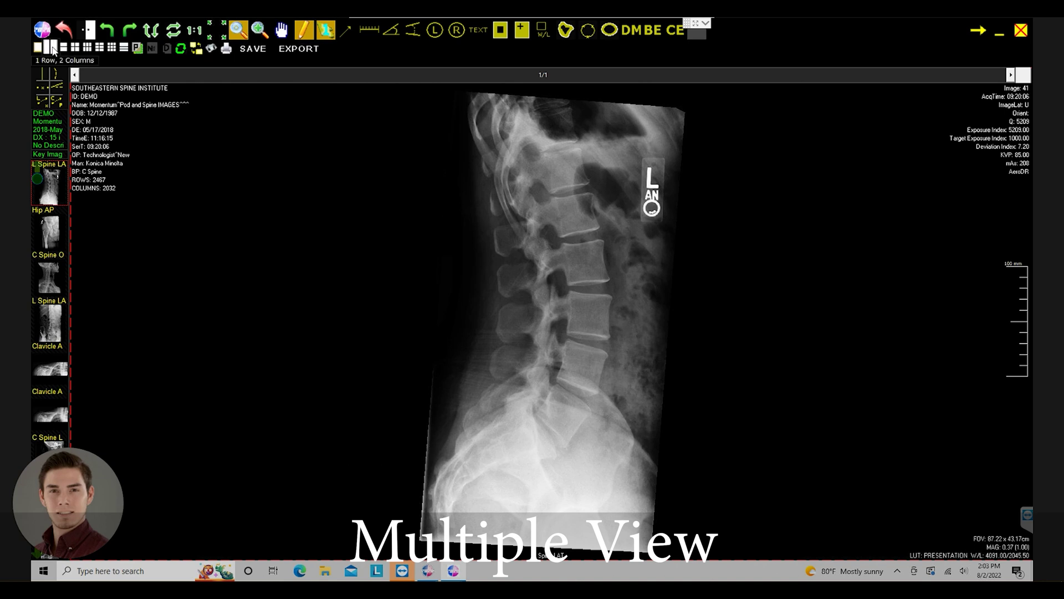
- Show two viewports side by side with a pasted Hip AP copy, cycling each viewport's image
{"action": "left_click", "coordinate": [53, 48]}
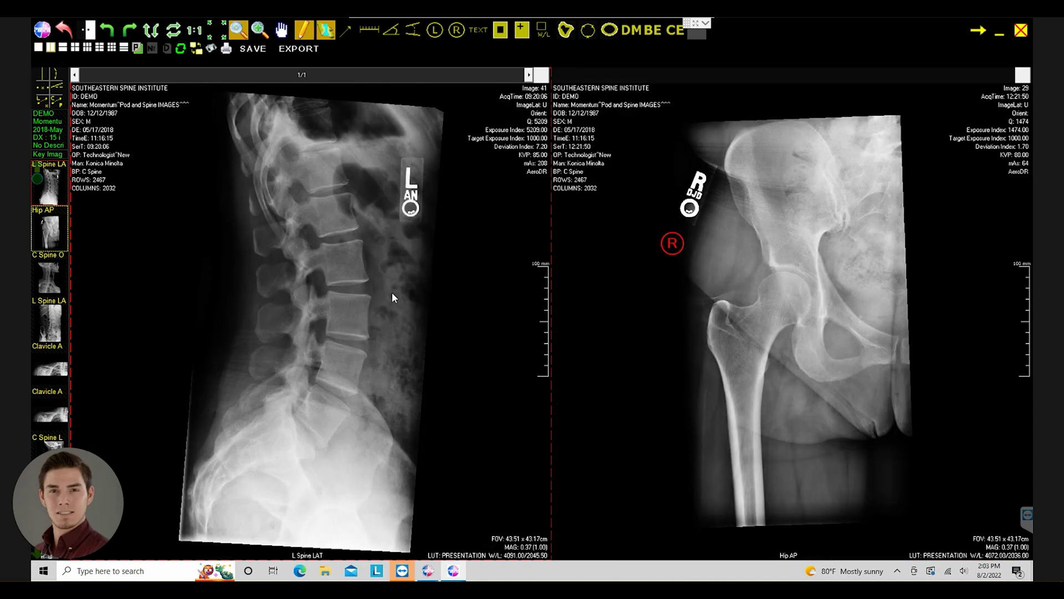
{"action": "key", "text": "ctrl+v"}
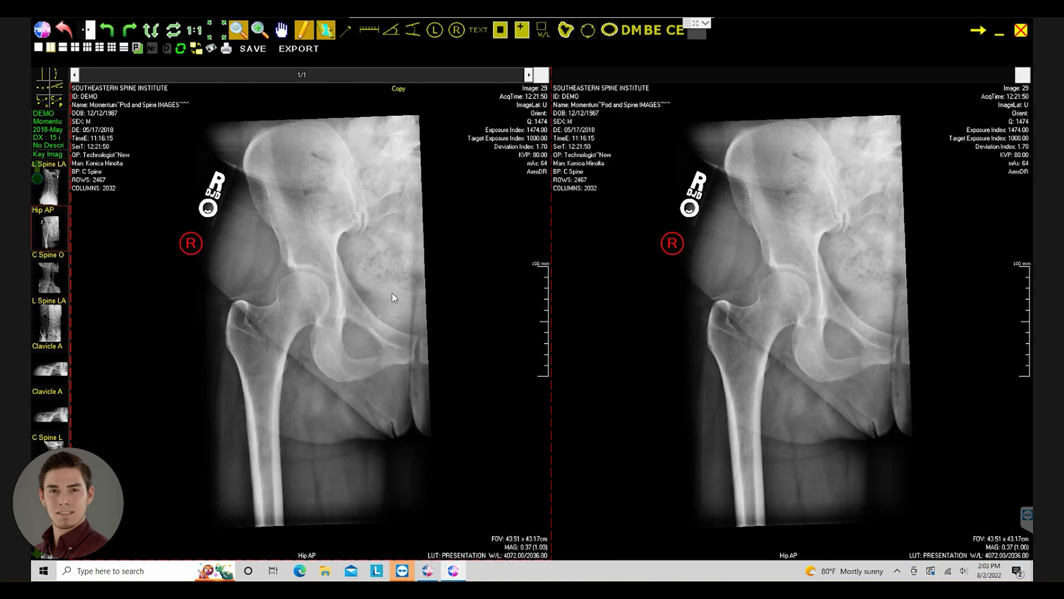
{"action": "scroll", "coordinate": [394, 299], "scroll_direction": "down", "scroll_amount": 1}
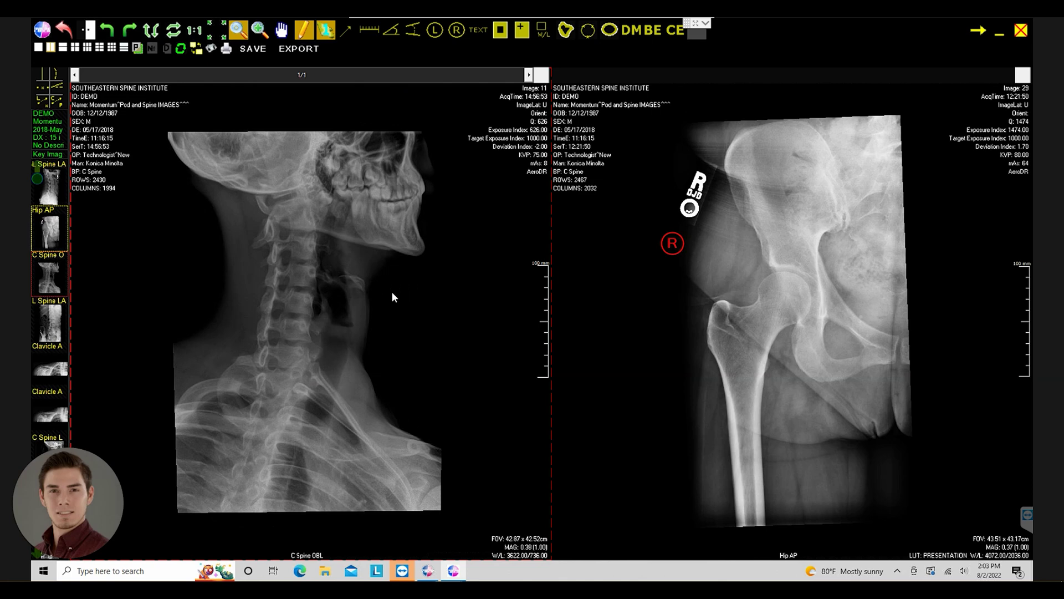
{"action": "scroll", "coordinate": [392, 294], "scroll_direction": "down", "scroll_amount": 1}
{"action": "scroll", "coordinate": [391, 291], "scroll_direction": "up", "scroll_amount": 2}
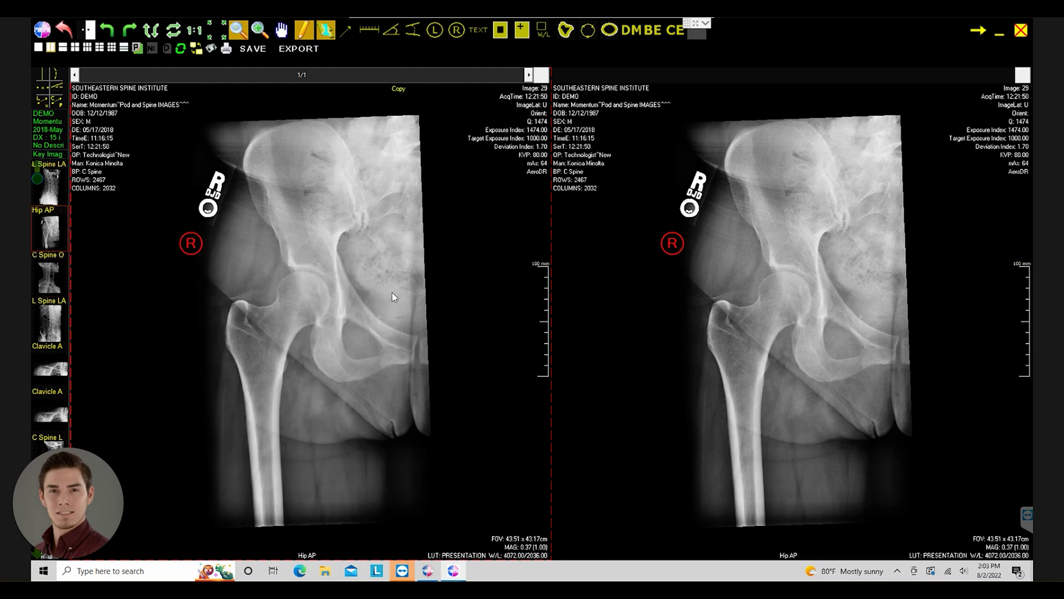
{"action": "scroll", "coordinate": [391, 291], "scroll_direction": "up", "scroll_amount": 1}
{"action": "left_click", "coordinate": [802, 258]}
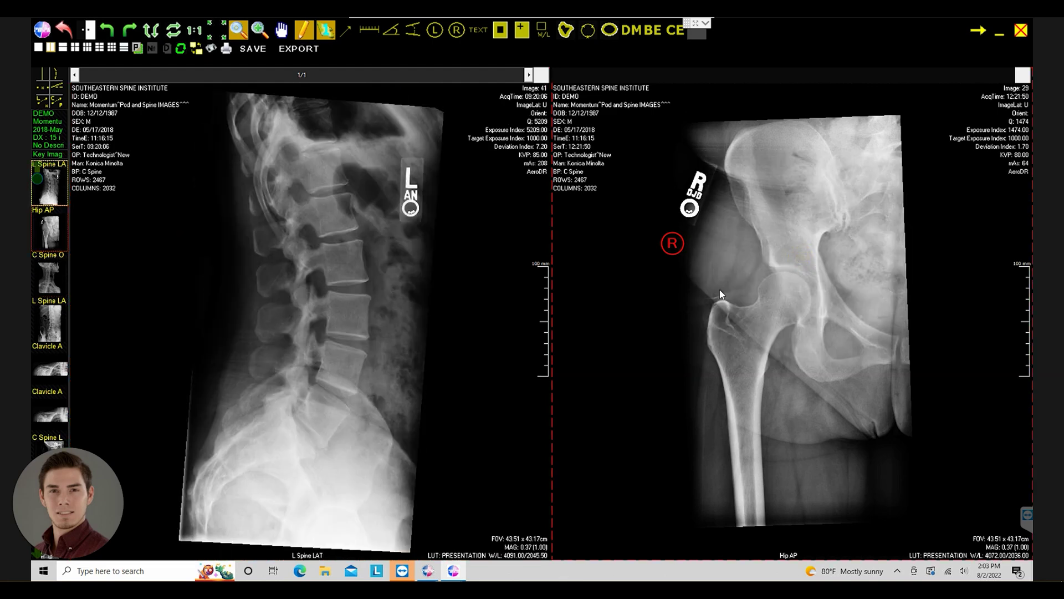
{"action": "scroll", "coordinate": [721, 294], "scroll_direction": "down", "scroll_amount": 1}
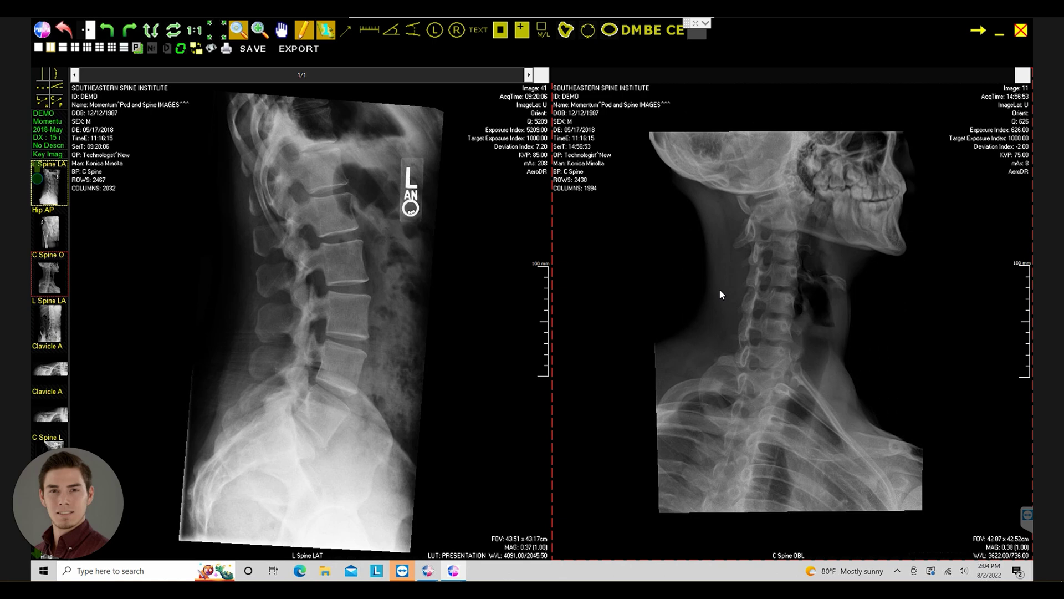
{"action": "scroll", "coordinate": [719, 294], "scroll_direction": "up", "scroll_amount": 1}
{"action": "left_click", "coordinate": [445, 306]}
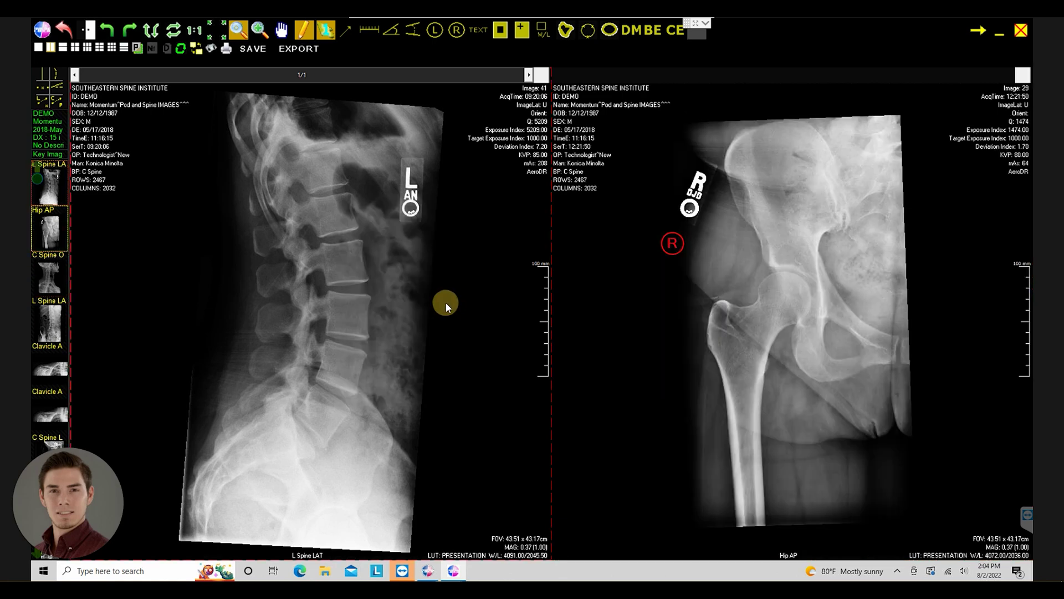
{"action": "scroll", "coordinate": [446, 303], "scroll_direction": "up", "scroll_amount": 1}
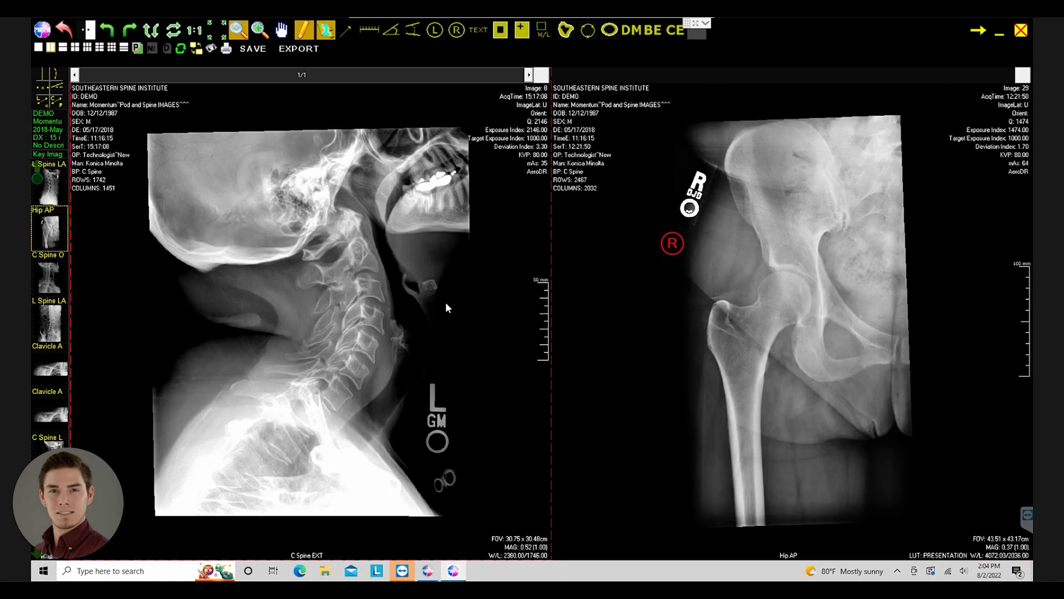
{"action": "scroll", "coordinate": [446, 304], "scroll_direction": "down", "scroll_amount": 2}
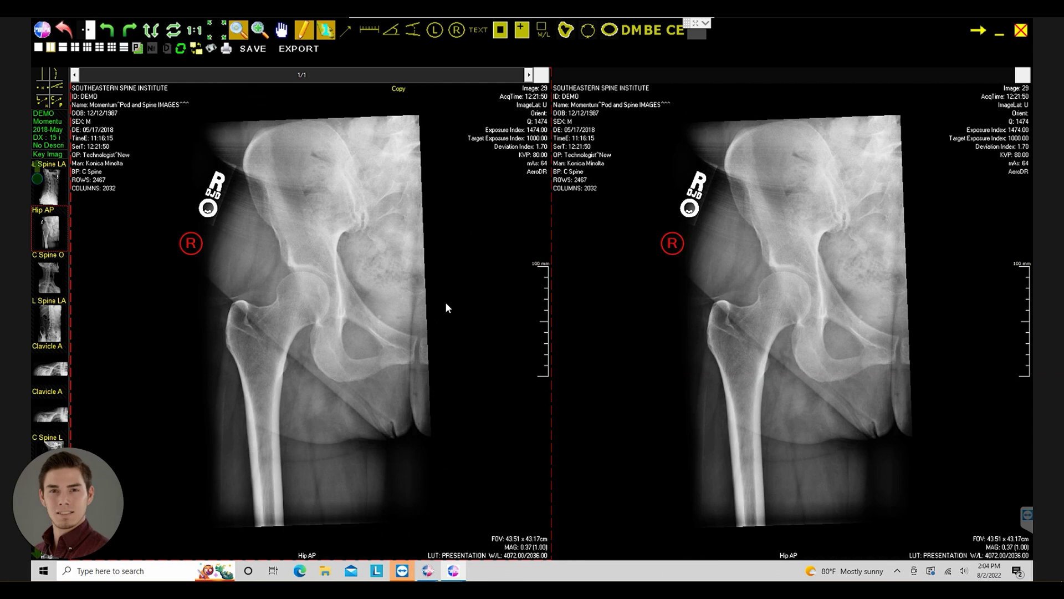
{"action": "scroll", "coordinate": [448, 308], "scroll_direction": "up", "scroll_amount": 2}
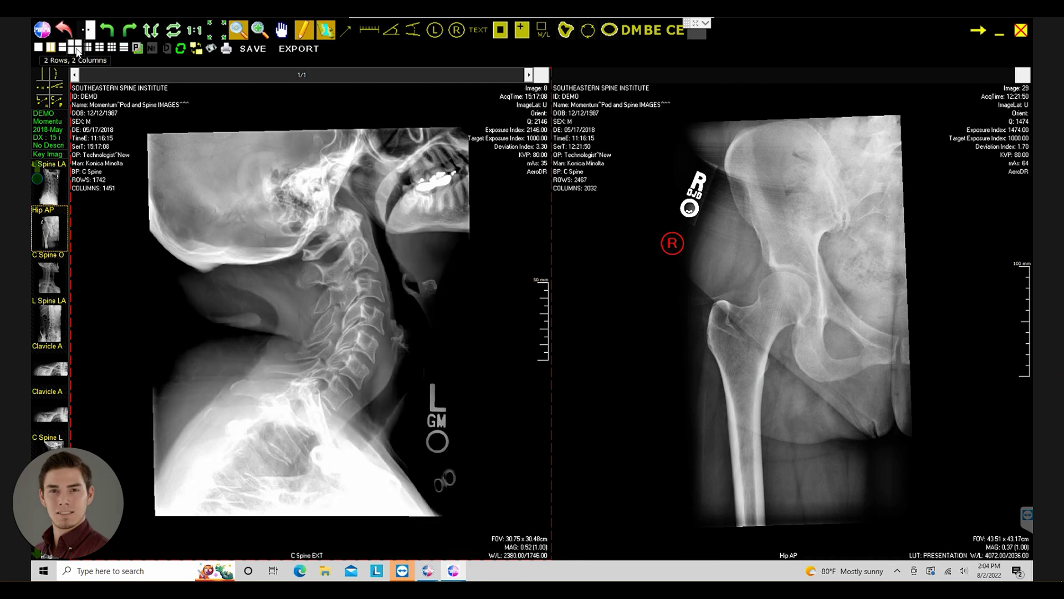
- Switch to a 2x2 grid and cycle panels to C Spine FLEX, C Spine EXT, L5–S1 and FLEX
{"action": "left_click", "coordinate": [75, 49]}
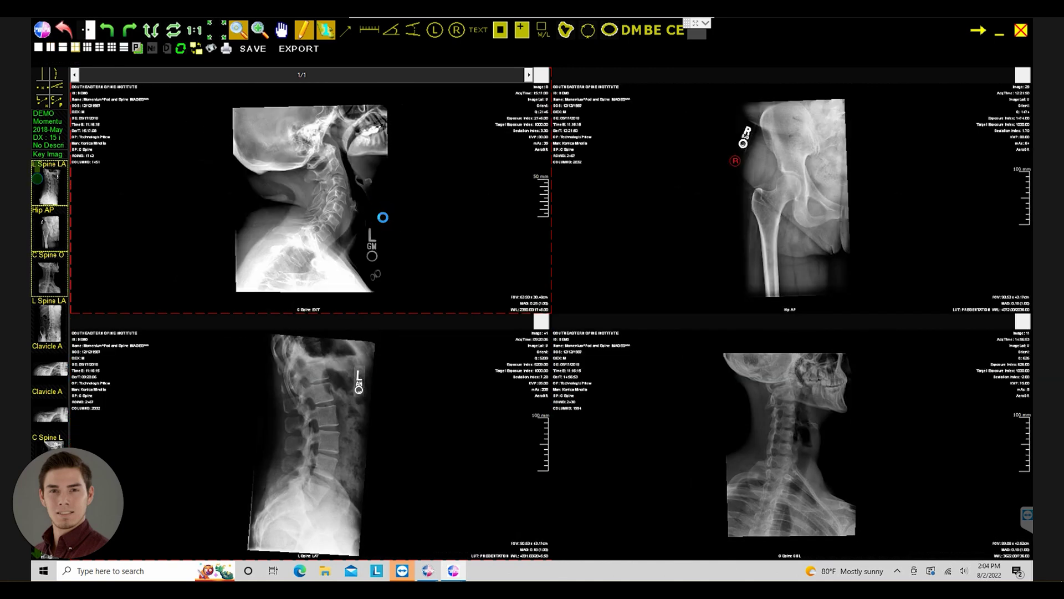
{"action": "scroll", "coordinate": [383, 216], "scroll_direction": "up", "scroll_amount": 1}
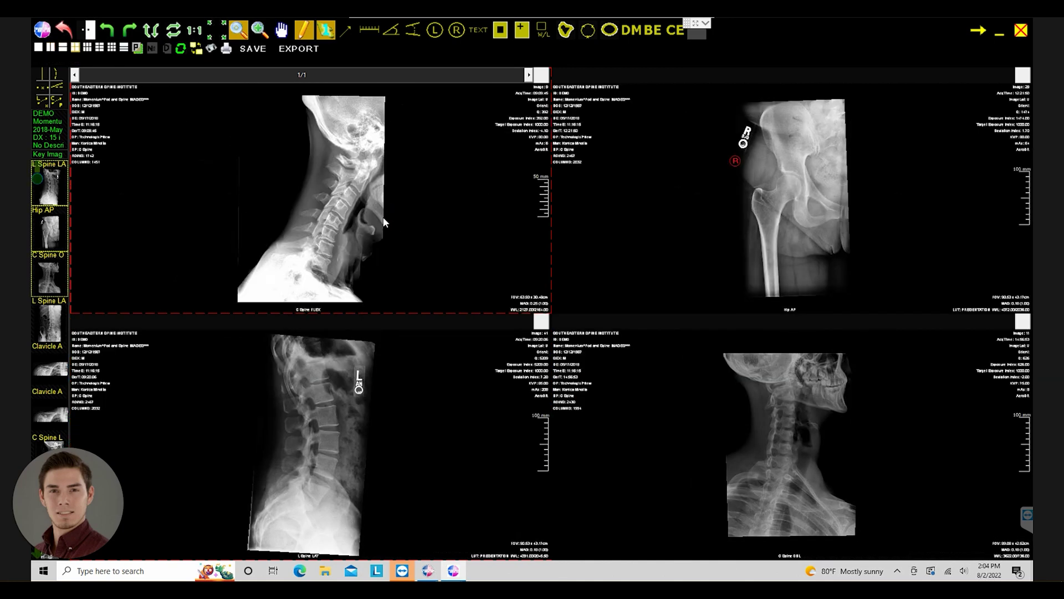
{"action": "left_click", "coordinate": [801, 224]}
{"action": "scroll", "coordinate": [802, 224], "scroll_direction": "up", "scroll_amount": 1}
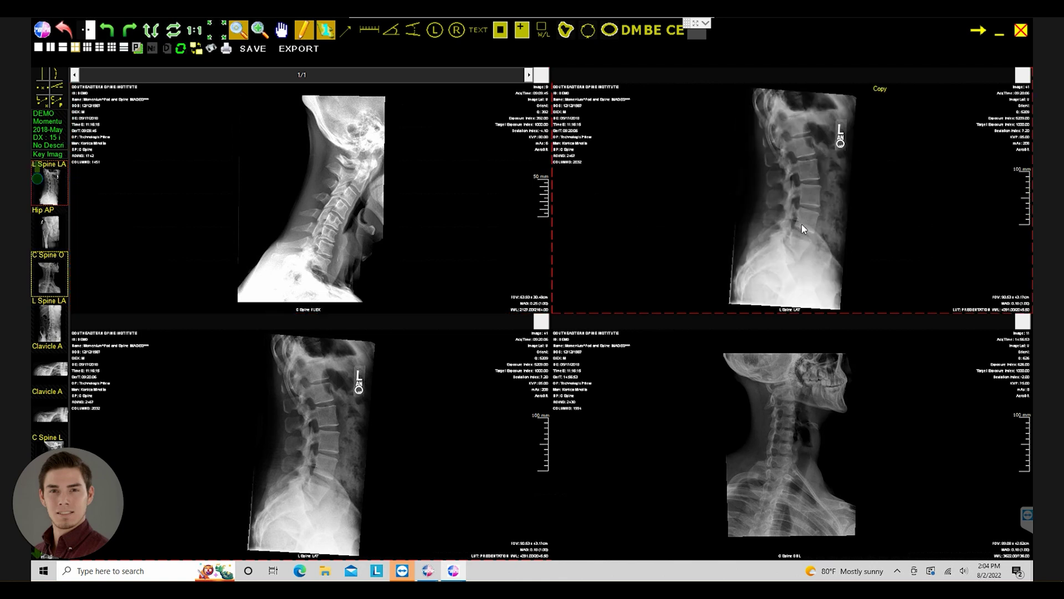
{"action": "scroll", "coordinate": [801, 224], "scroll_direction": "up", "scroll_amount": 1}
{"action": "left_click", "coordinate": [789, 378]}
{"action": "scroll", "coordinate": [790, 378], "scroll_direction": "up", "scroll_amount": 3}
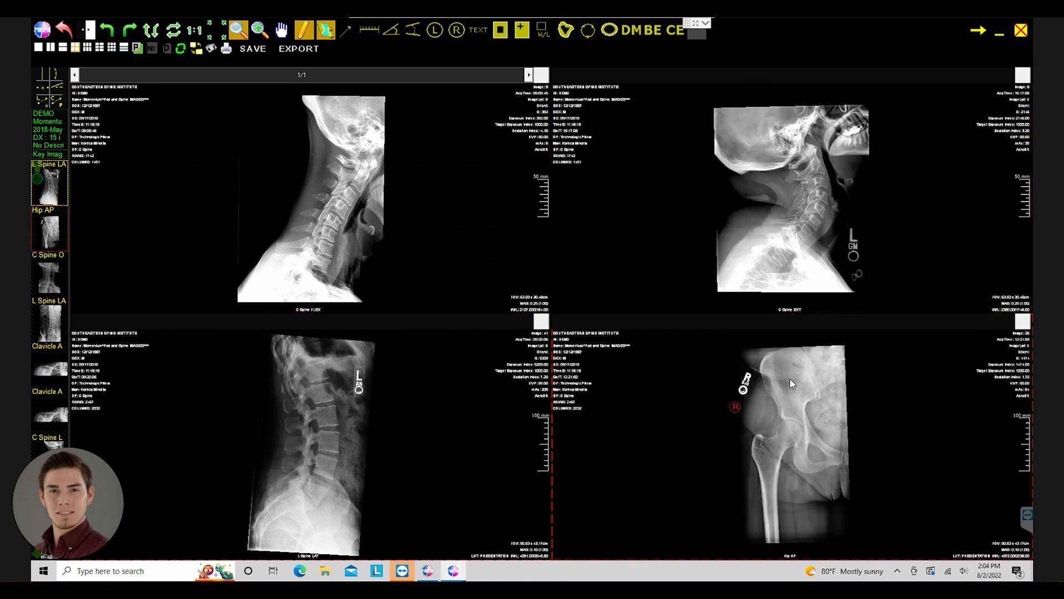
{"action": "scroll", "coordinate": [833, 385], "scroll_direction": "up", "scroll_amount": 1}
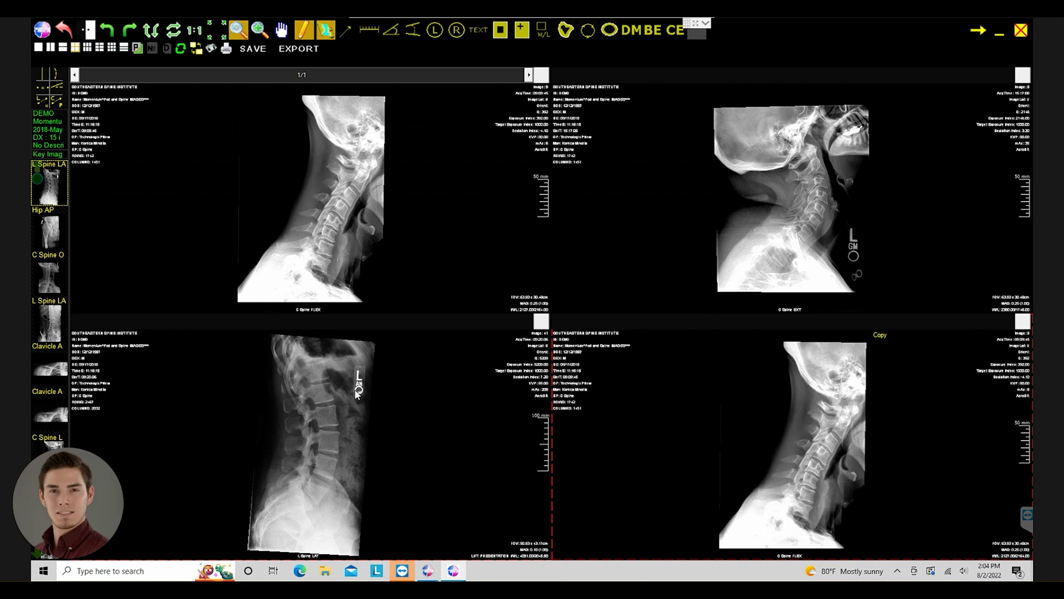
{"action": "left_click", "coordinate": [351, 390]}
{"action": "scroll", "coordinate": [351, 390], "scroll_direction": "up", "scroll_amount": 2}
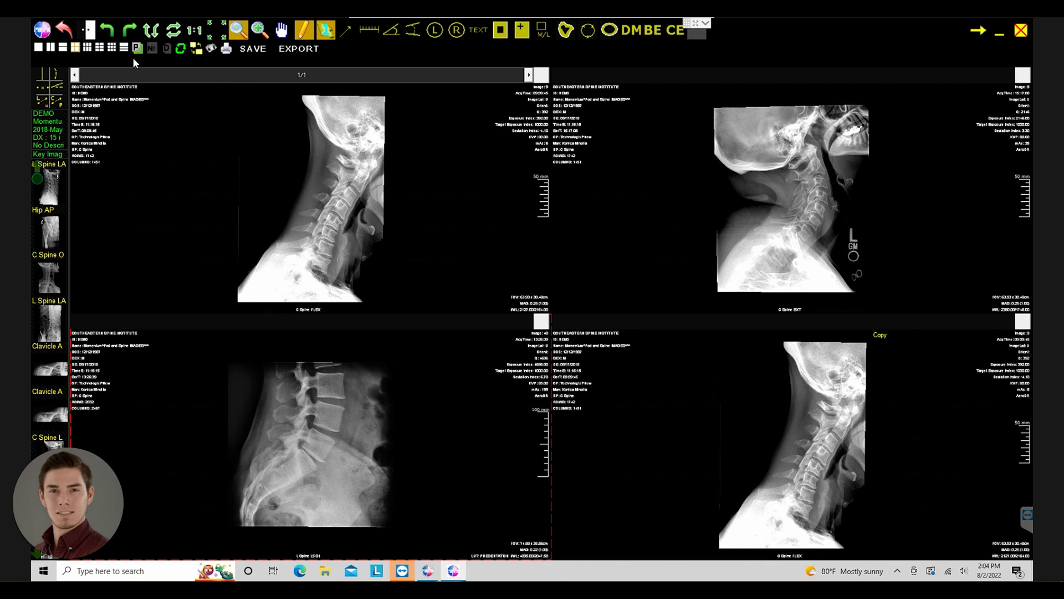
- Switch to the 1x1 layout, scroll to the L Spine LAT image, and show the layout options
{"action": "left_click", "coordinate": [37, 49]}
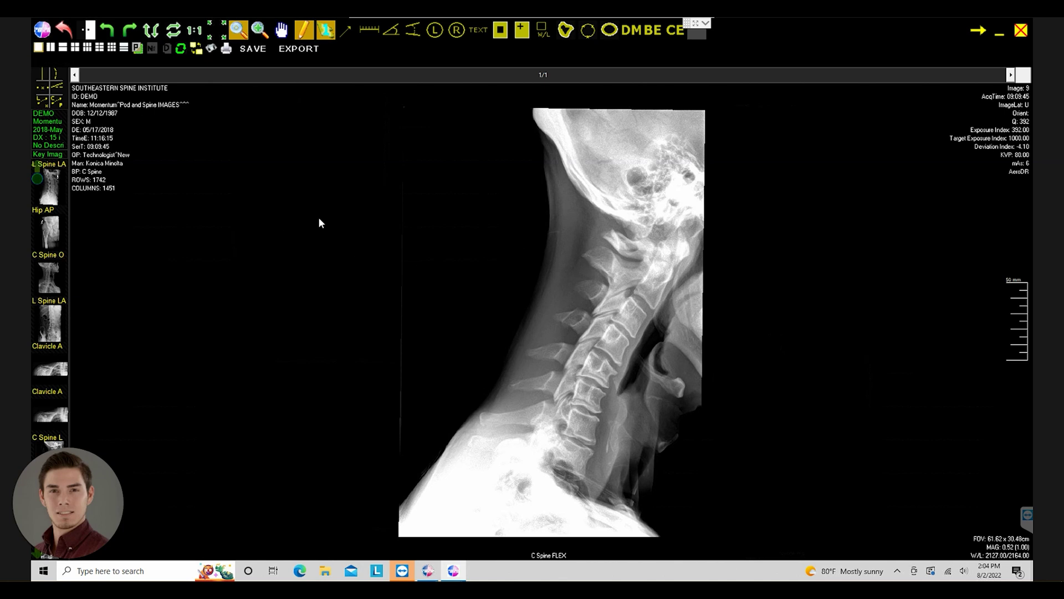
{"action": "scroll", "coordinate": [583, 271], "scroll_direction": "down", "scroll_amount": 1}
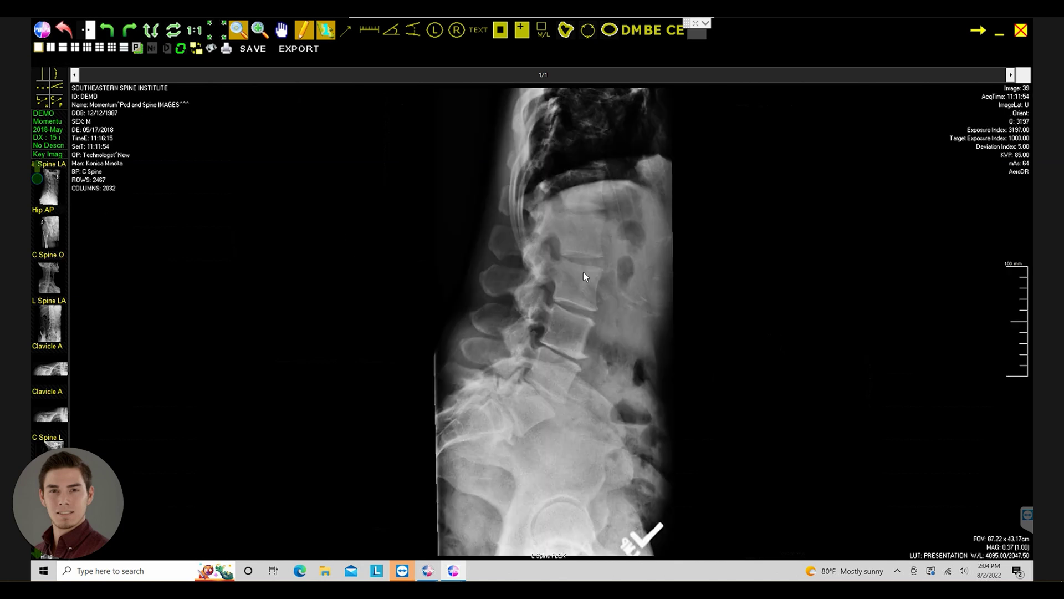
{"action": "scroll", "coordinate": [583, 271], "scroll_direction": "down", "scroll_amount": 3}
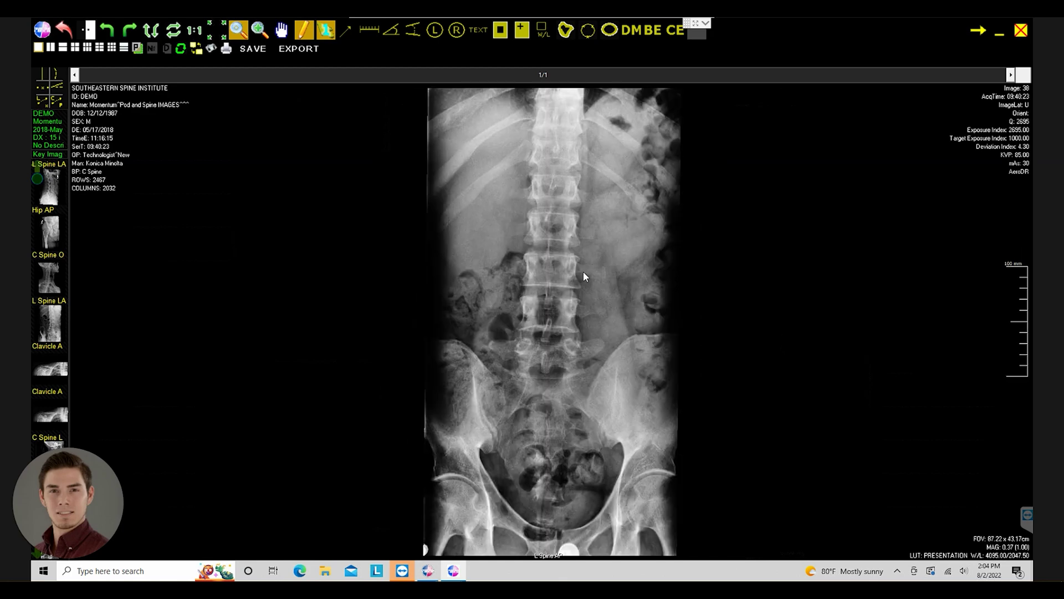
{"action": "scroll", "coordinate": [583, 271], "scroll_direction": "down", "scroll_amount": 4}
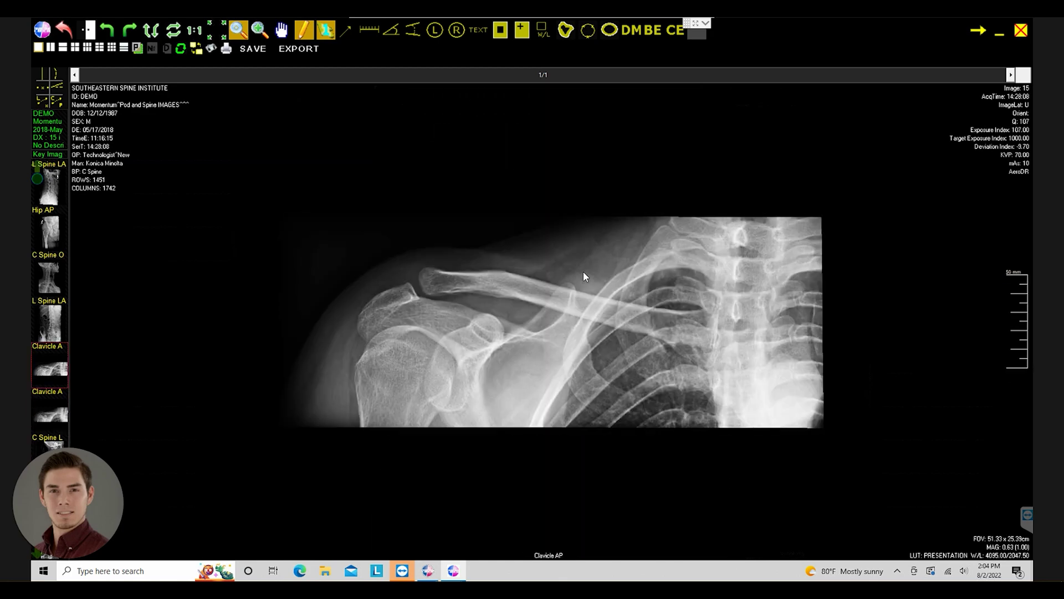
{"action": "scroll", "coordinate": [583, 271], "scroll_direction": "down", "scroll_amount": 1}
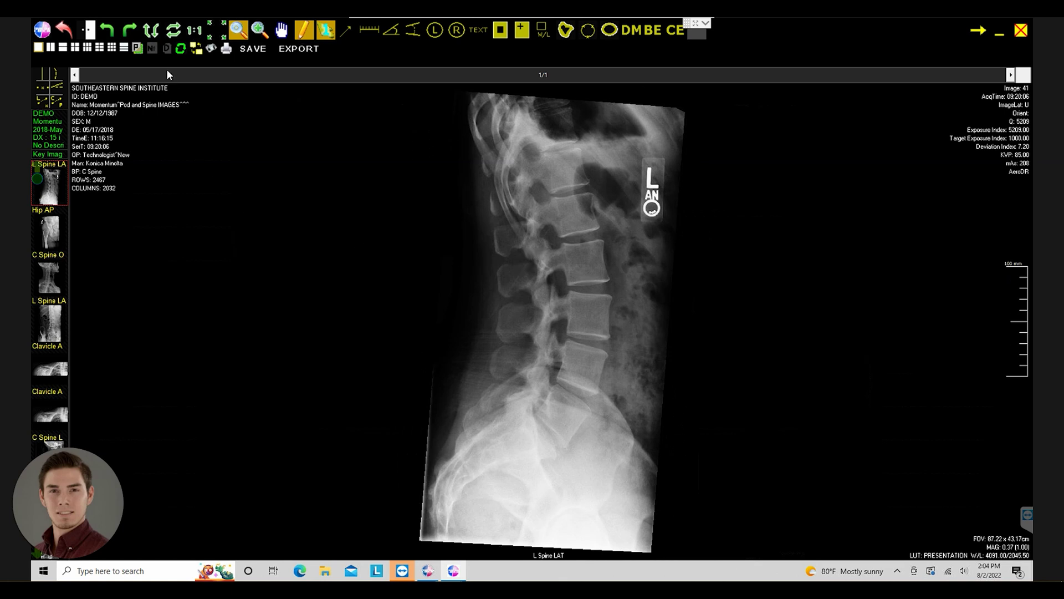
{"action": "left_click", "coordinate": [127, 50]}
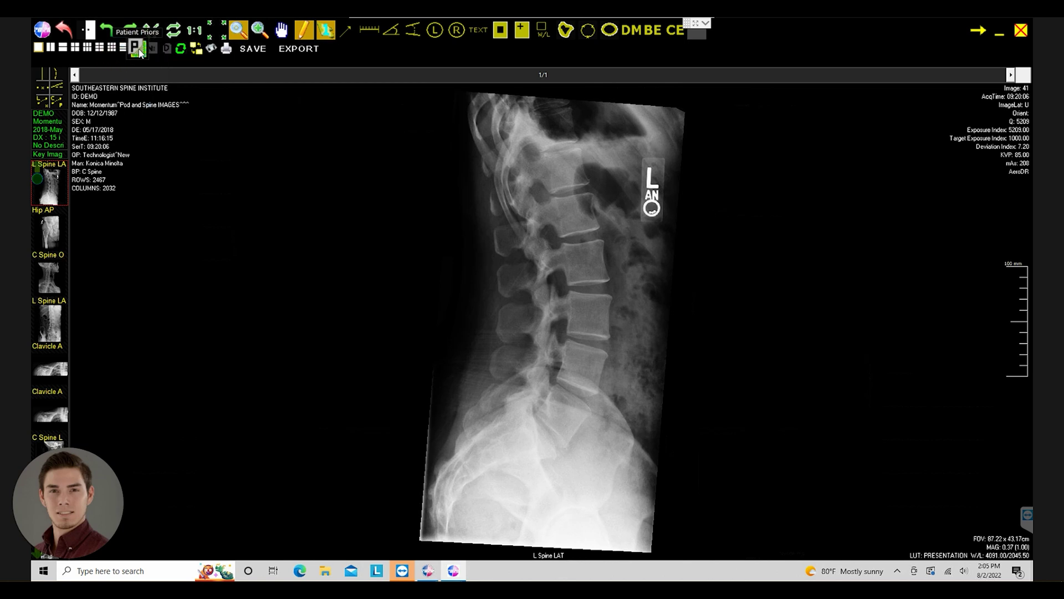
{"action": "left_click", "coordinate": [137, 48]}
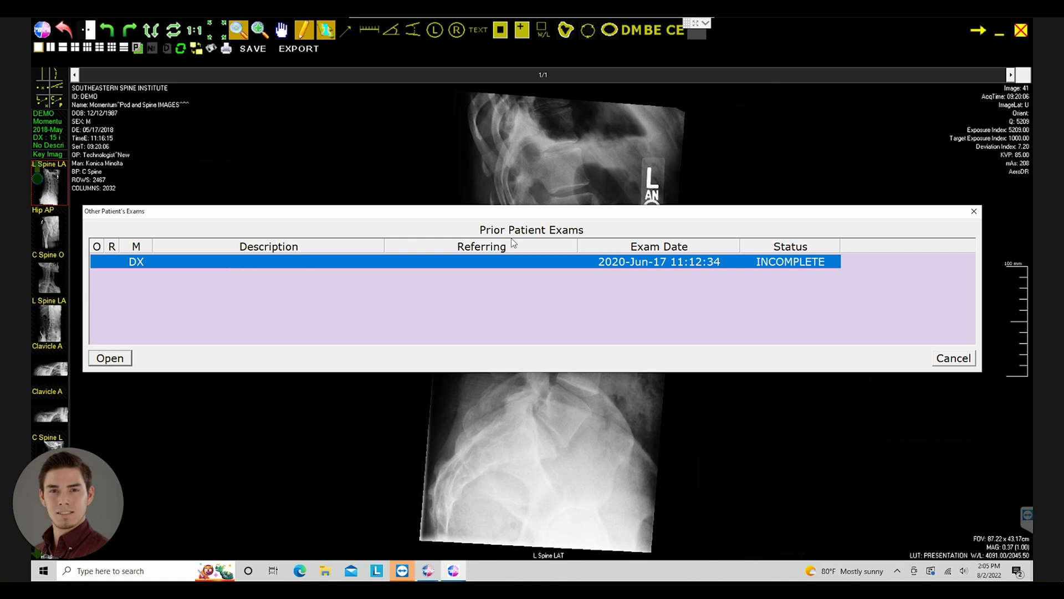
{"action": "left_click", "coordinate": [974, 211]}
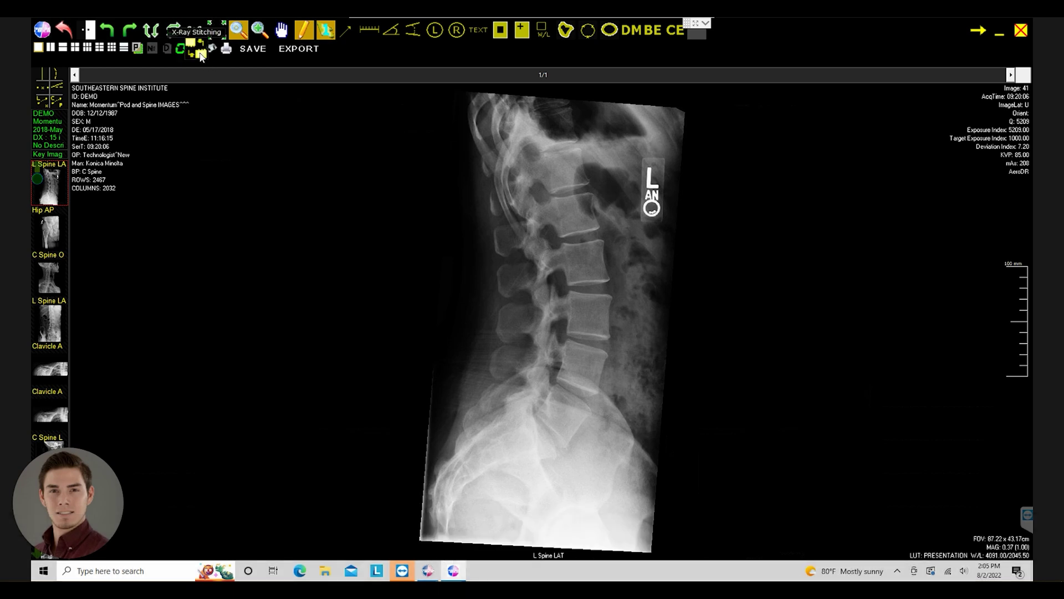
{"action": "left_click", "coordinate": [190, 49]}
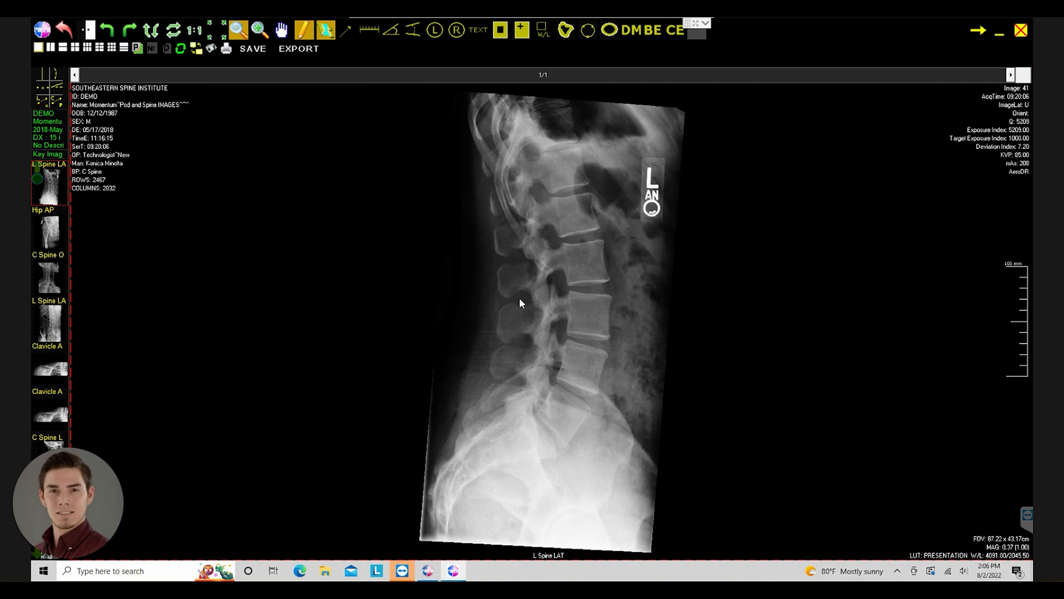
{"action": "left_click", "coordinate": [194, 53]}
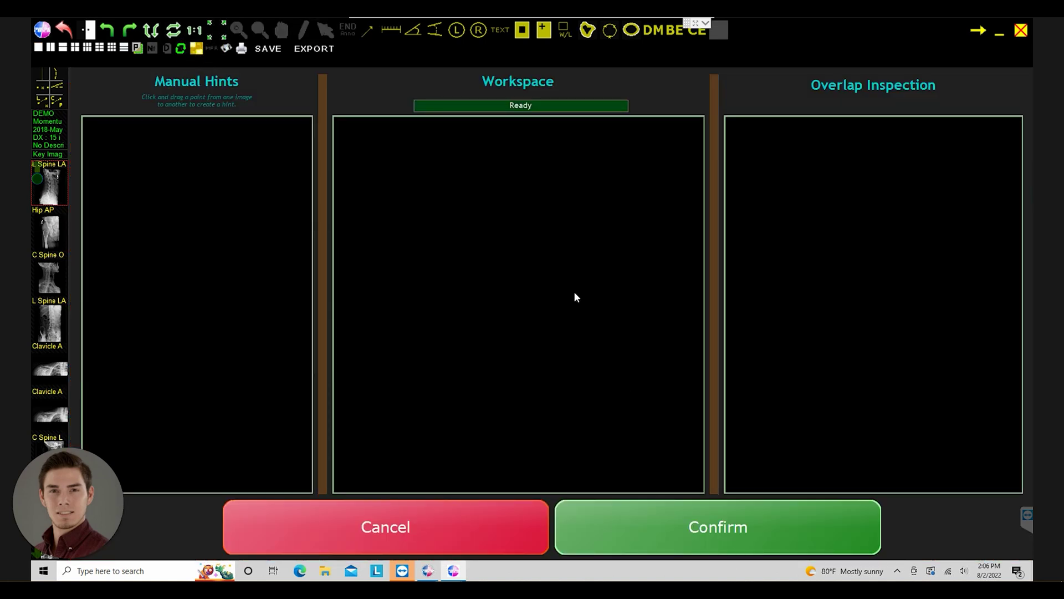
{"action": "left_click", "coordinate": [444, 519]}
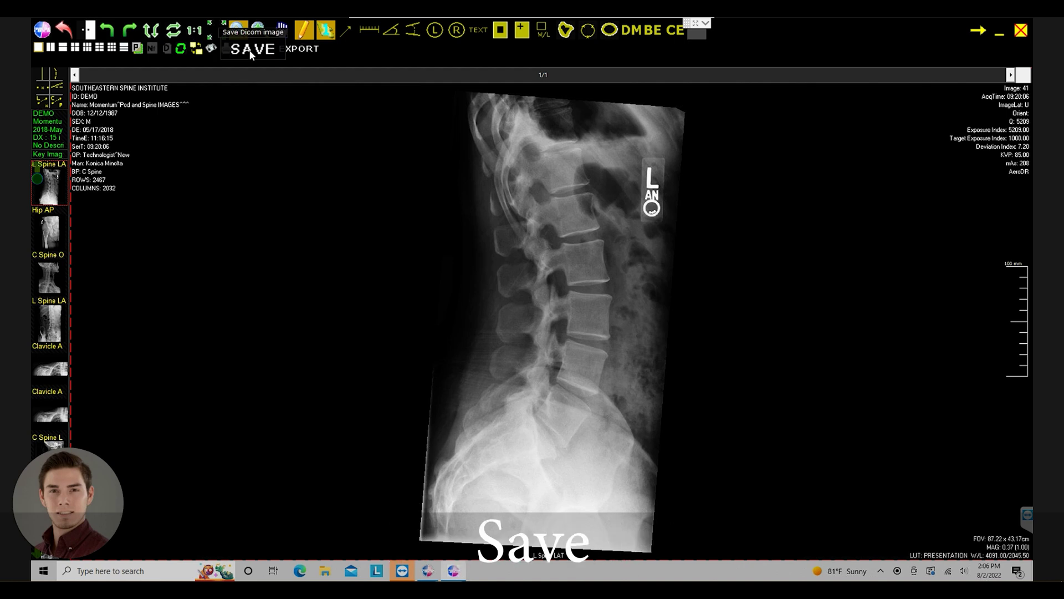
- Export all study images under the name 'Test'
{"action": "left_click", "coordinate": [289, 52]}
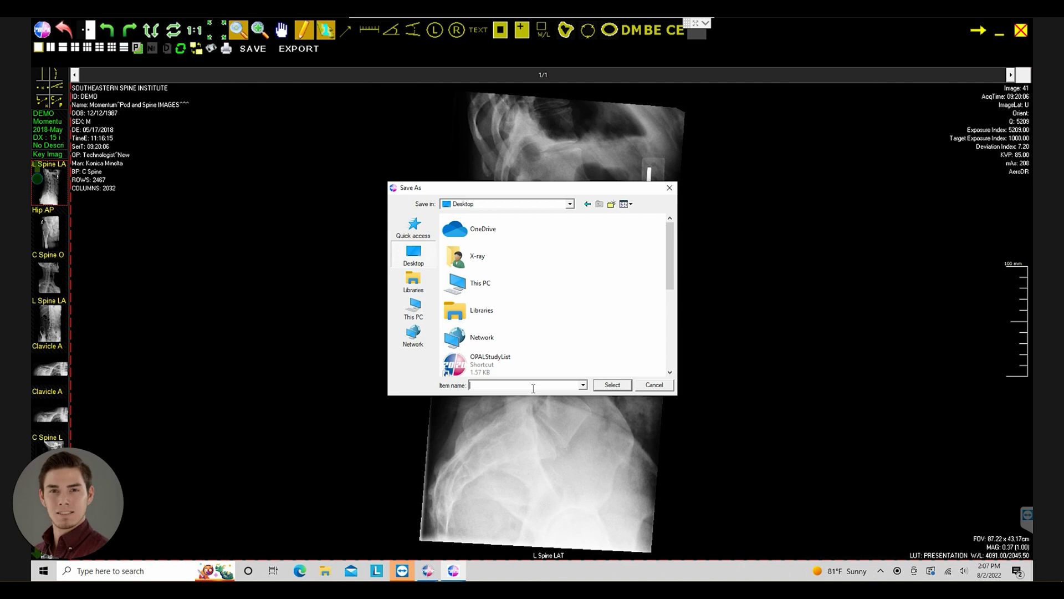
{"action": "type", "text": "Test"}
{"action": "left_click", "coordinate": [625, 384]}
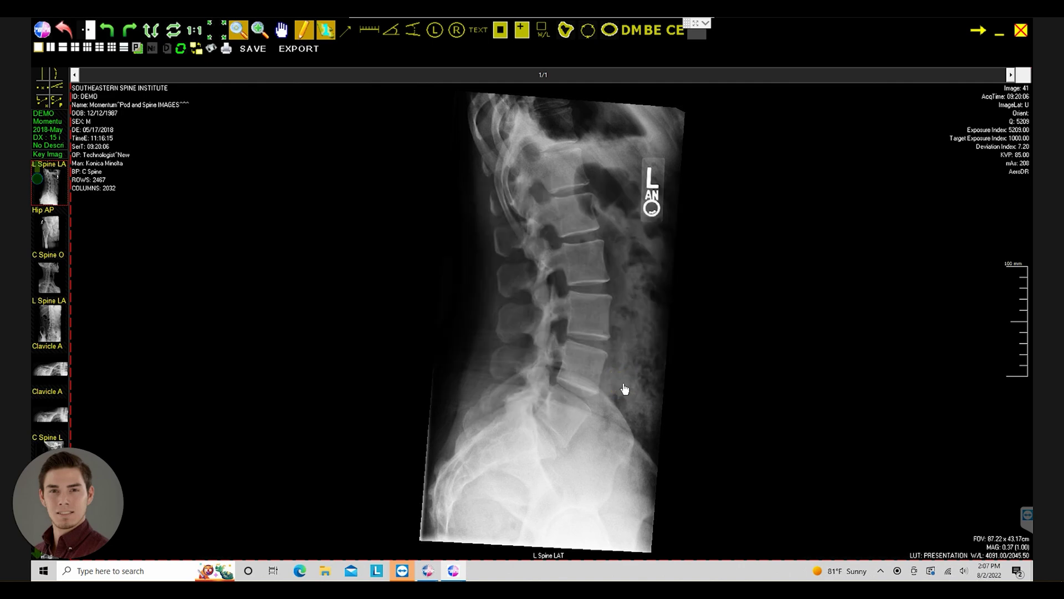
- Close the viewer and reopen I000015 from the desktop
{"action": "key", "text": "Escape"}
{"action": "key", "text": "super+e"}
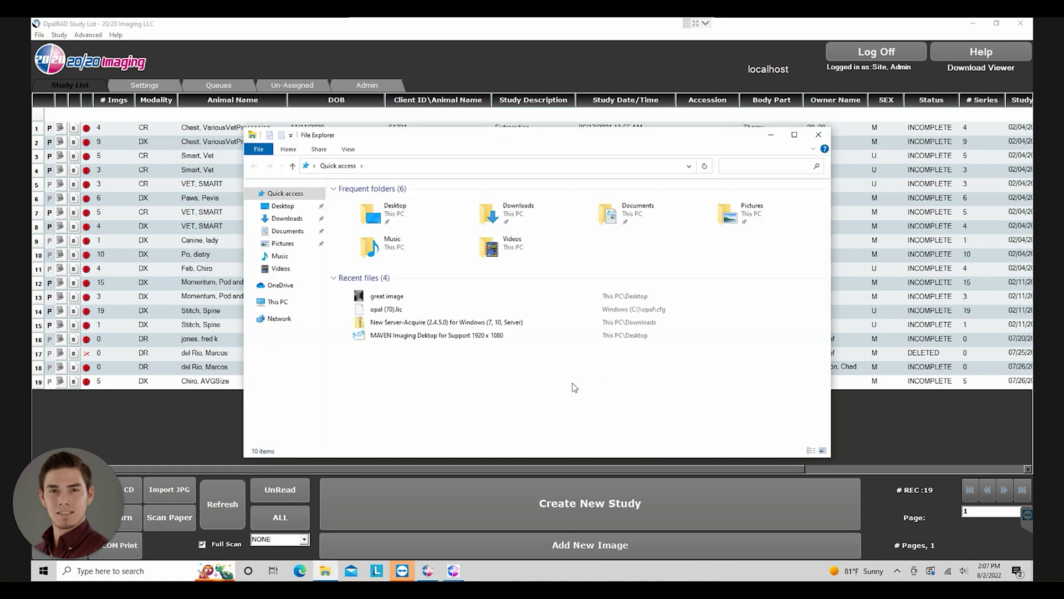
{"action": "key", "text": "super+d"}
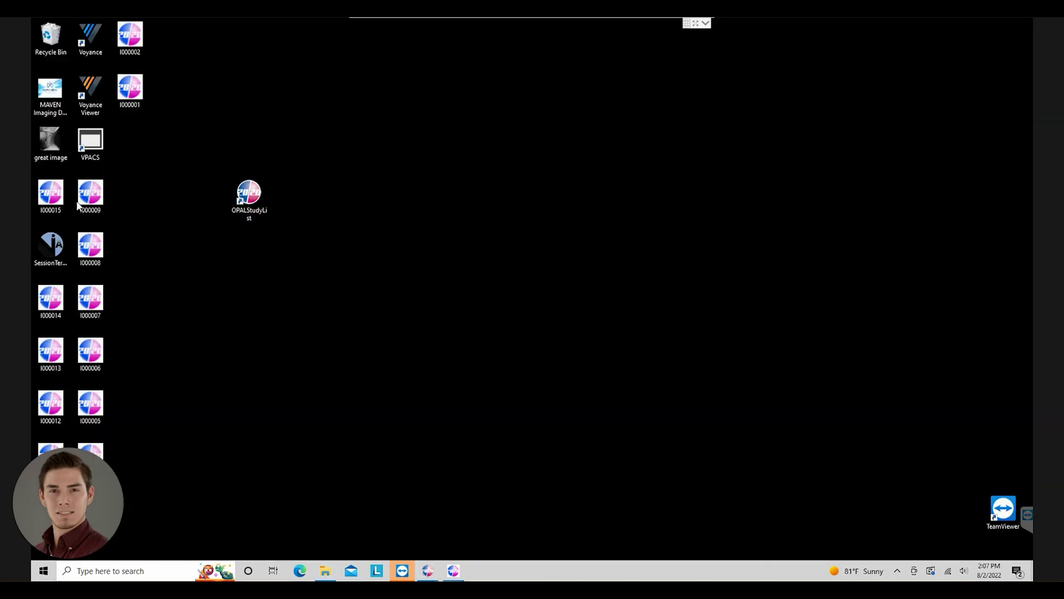
{"action": "left_click", "coordinate": [57, 198]}
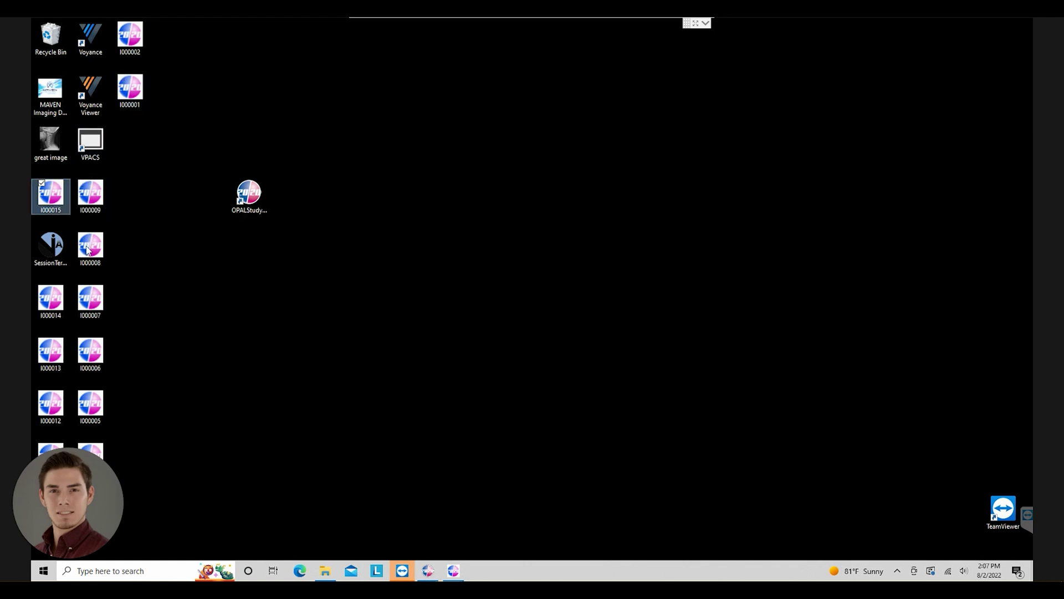
{"action": "double_click", "coordinate": [89, 194]}
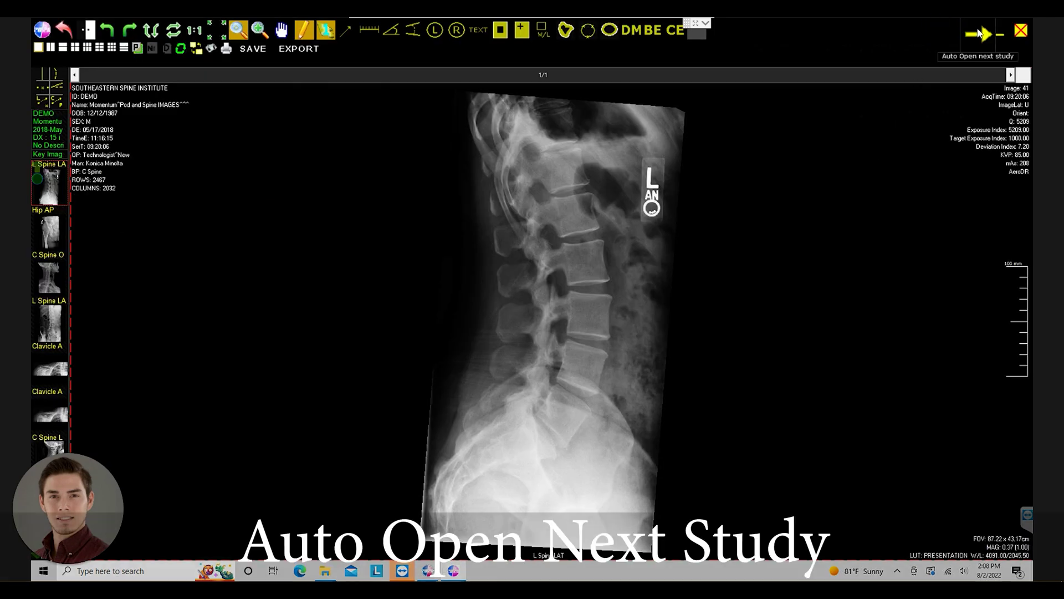
{"action": "left_click", "coordinate": [978, 34]}
{"action": "left_click", "coordinate": [254, 49]}
{"action": "left_click", "coordinate": [496, 283]}
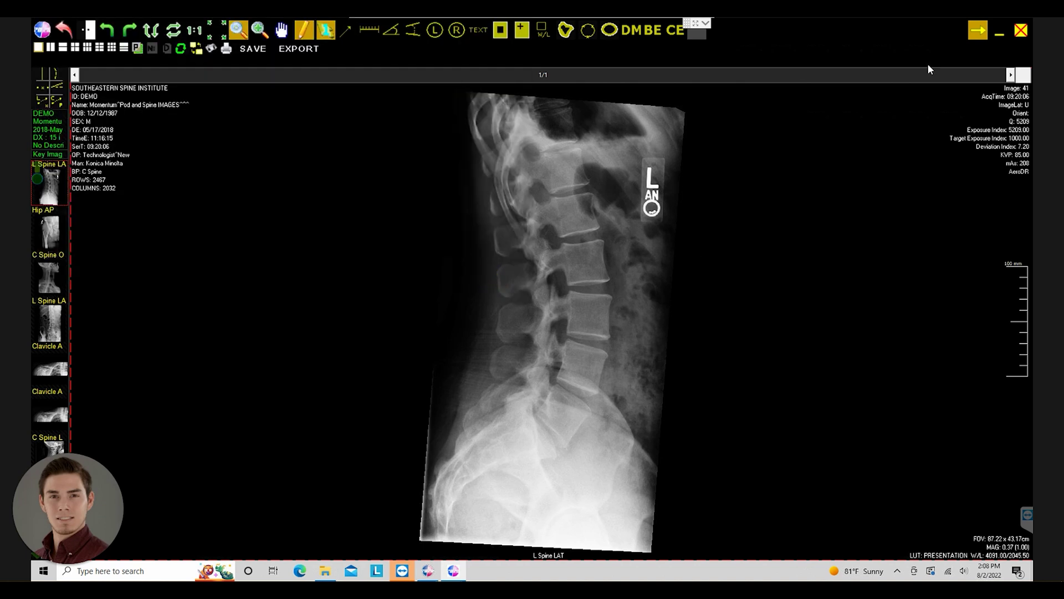
{"action": "left_click", "coordinate": [997, 38]}
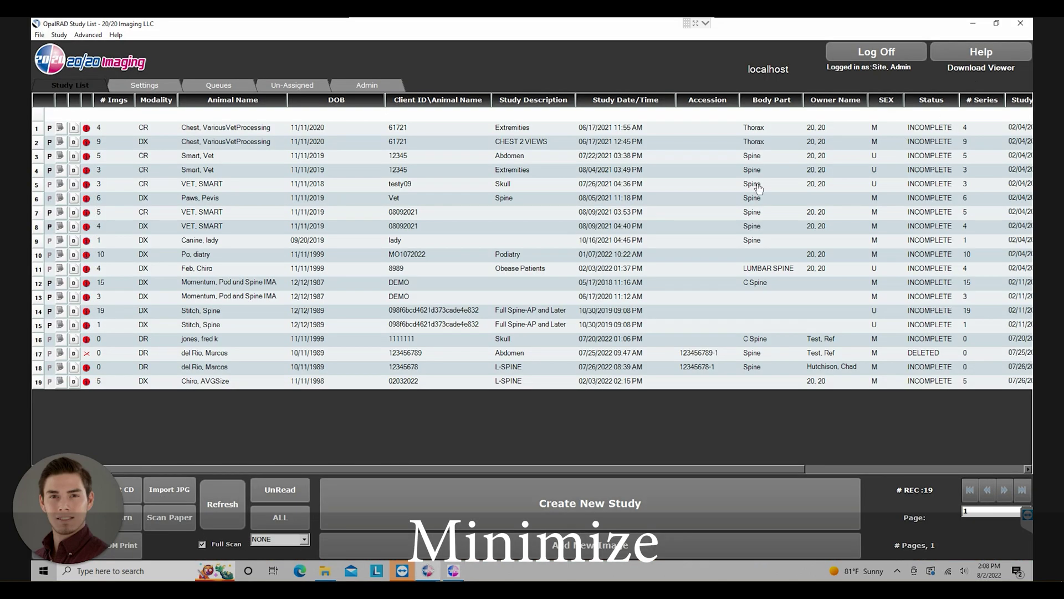
{"action": "left_click", "coordinate": [454, 570]}
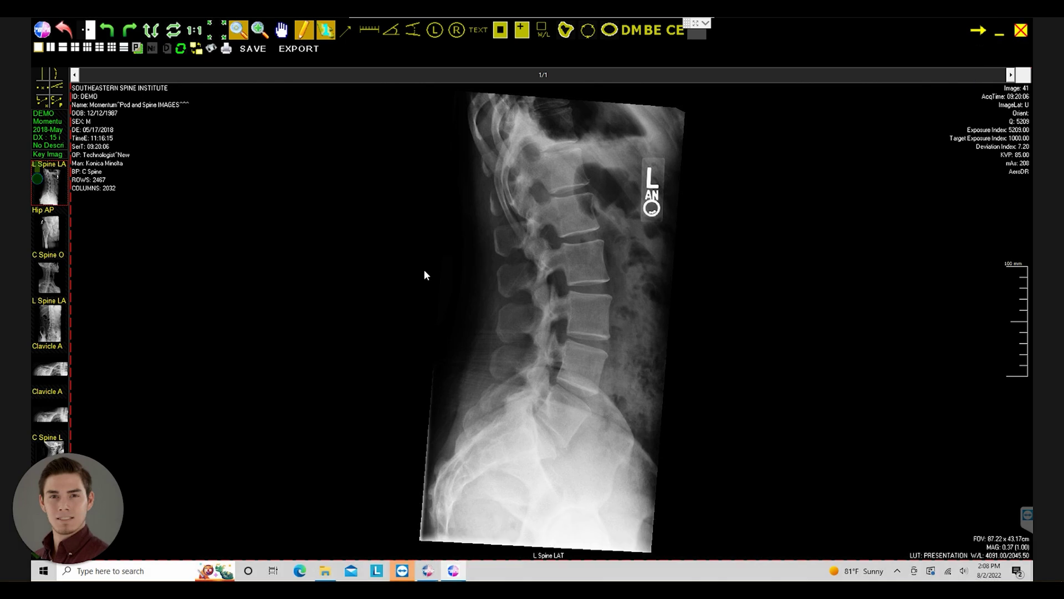
{"action": "left_click", "coordinate": [42, 73]}
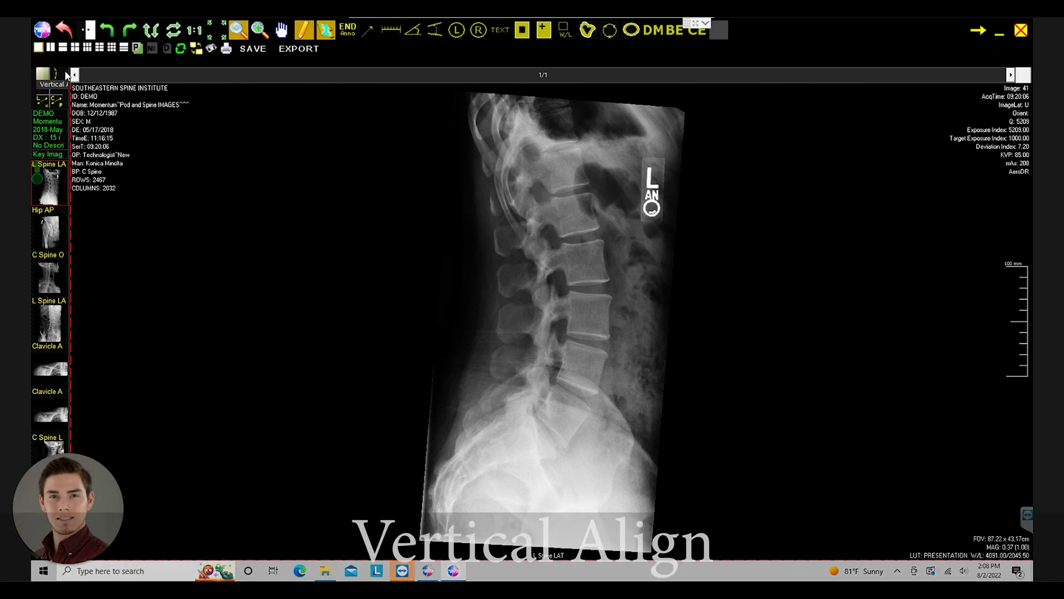
{"action": "left_click", "coordinate": [546, 107]}
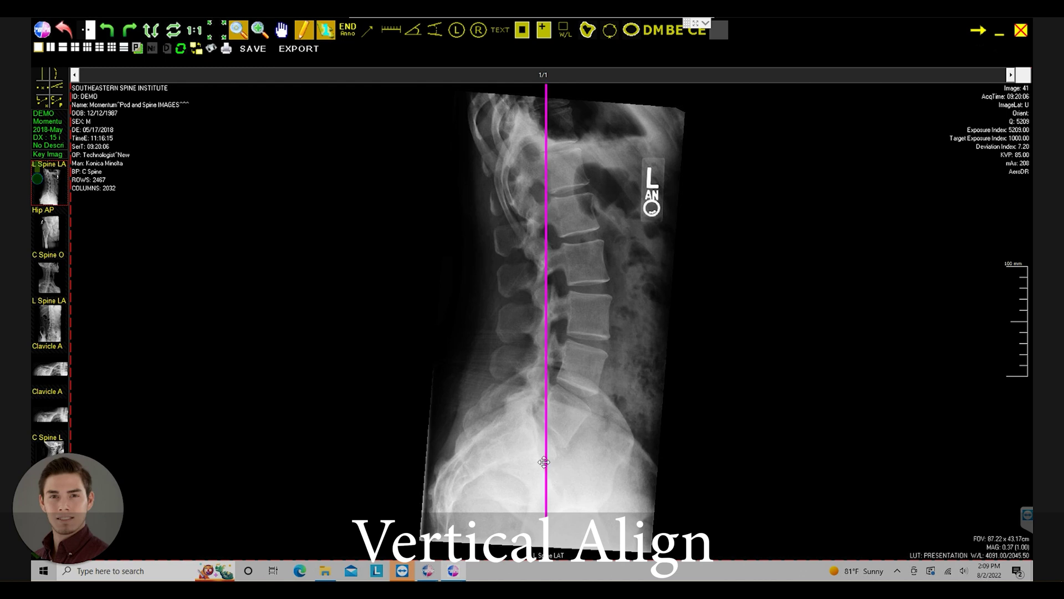
{"action": "mouse_move", "coordinate": [544, 462]}
{"action": "left_mouse_down"}
{"action": "mouse_move", "coordinate": [583, 469]}
{"action": "mouse_move", "coordinate": [556, 469]}
{"action": "left_mouse_up"}
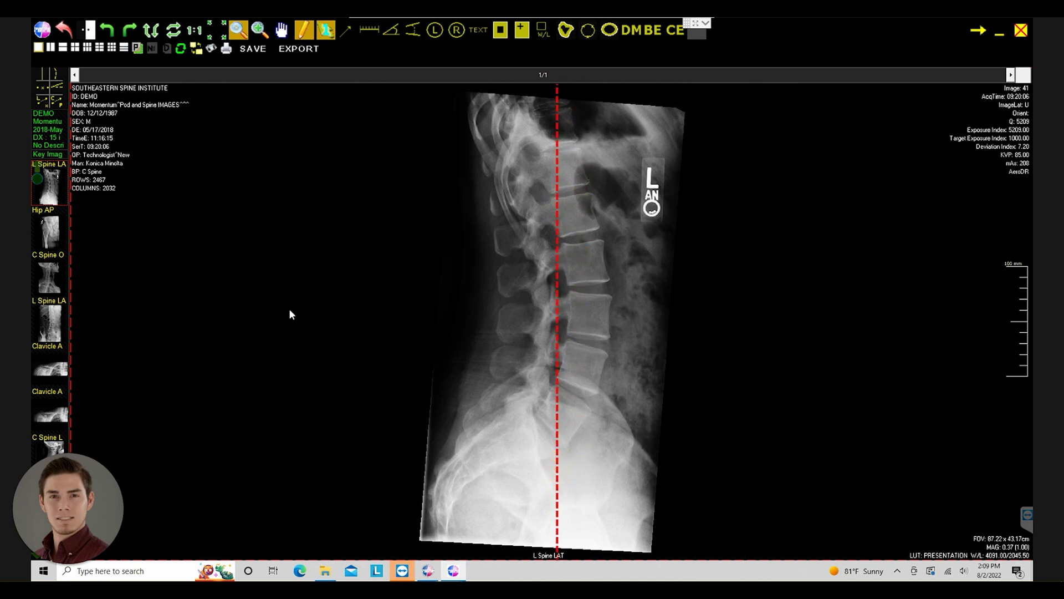
{"action": "left_click", "coordinate": [37, 88]}
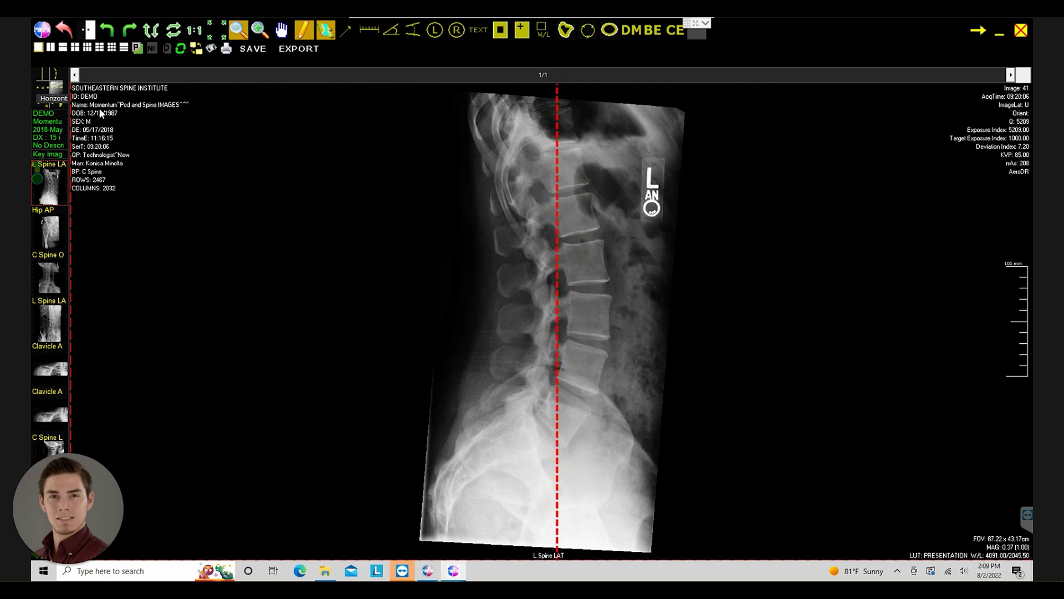
{"action": "left_click", "coordinate": [57, 76]}
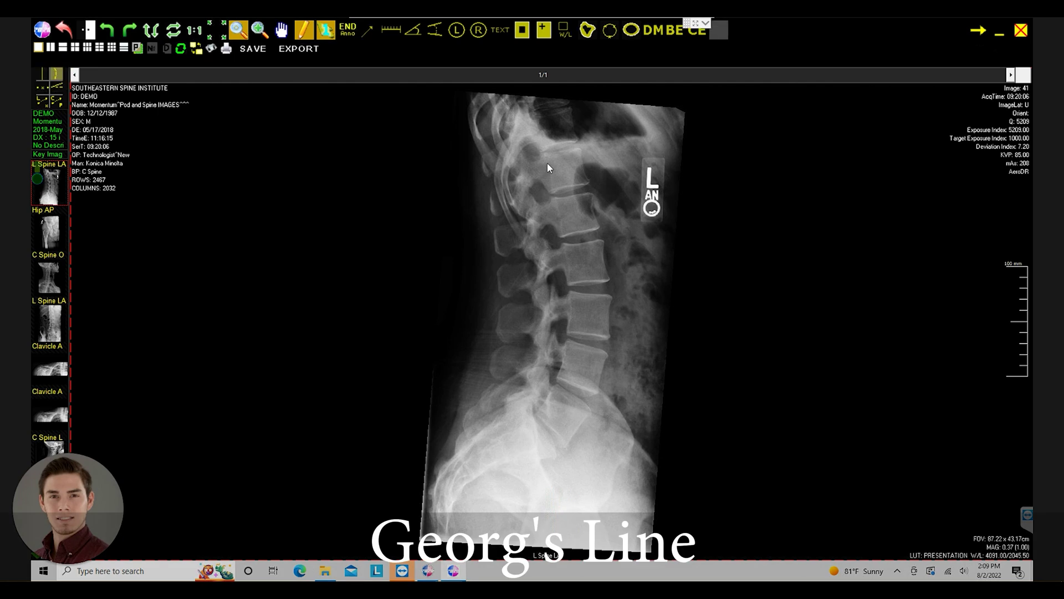
{"action": "left_click_drag", "start_coordinate": [543, 156], "coordinate": [567, 281]}
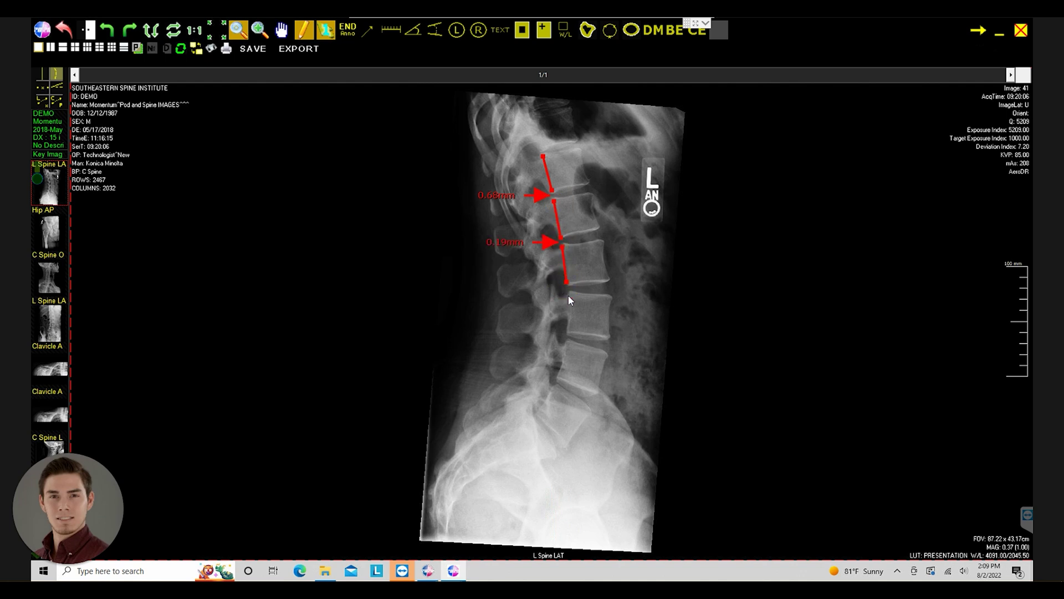
{"action": "left_click", "coordinate": [568, 290]}
{"action": "left_click_drag", "start_coordinate": [567, 344], "coordinate": [552, 390]}
{"action": "left_click", "coordinate": [617, 291]}
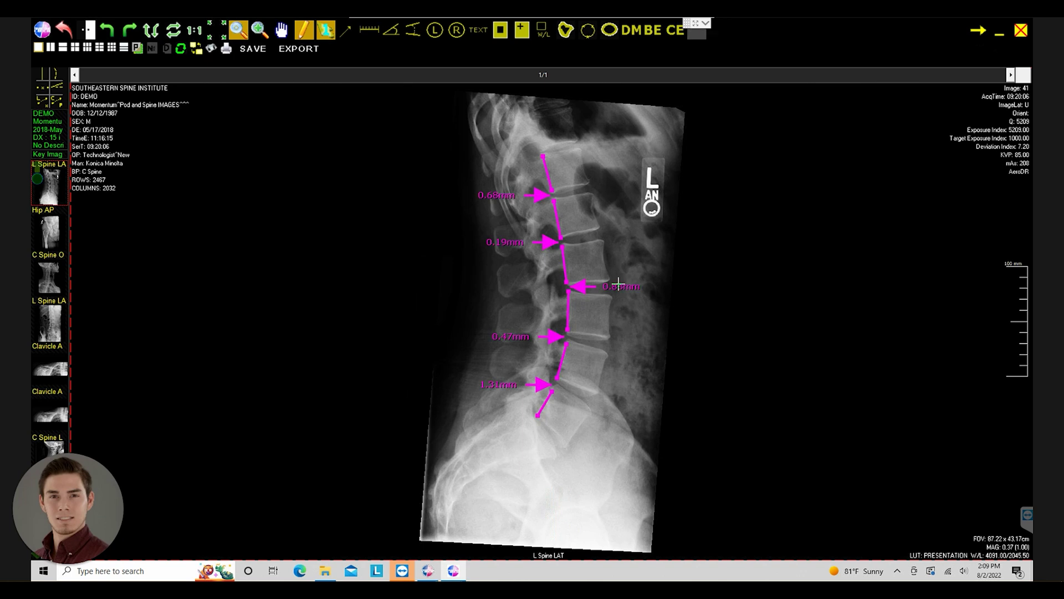
{"action": "left_click", "coordinate": [617, 283]}
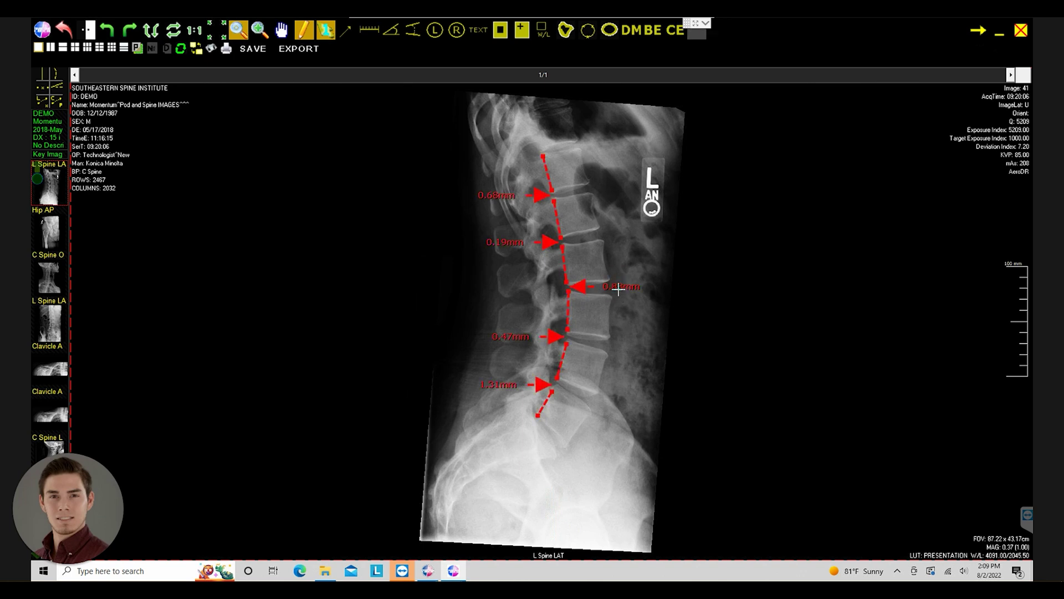
{"action": "left_click_drag", "start_coordinate": [618, 290], "coordinate": [634, 261]}
{"action": "mouse_move", "coordinate": [511, 242]}
{"action": "left_mouse_down"}
{"action": "mouse_move", "coordinate": [505, 272]}
{"action": "mouse_move", "coordinate": [531, 240]}
{"action": "left_mouse_up"}
{"action": "key", "text": "Delete"}
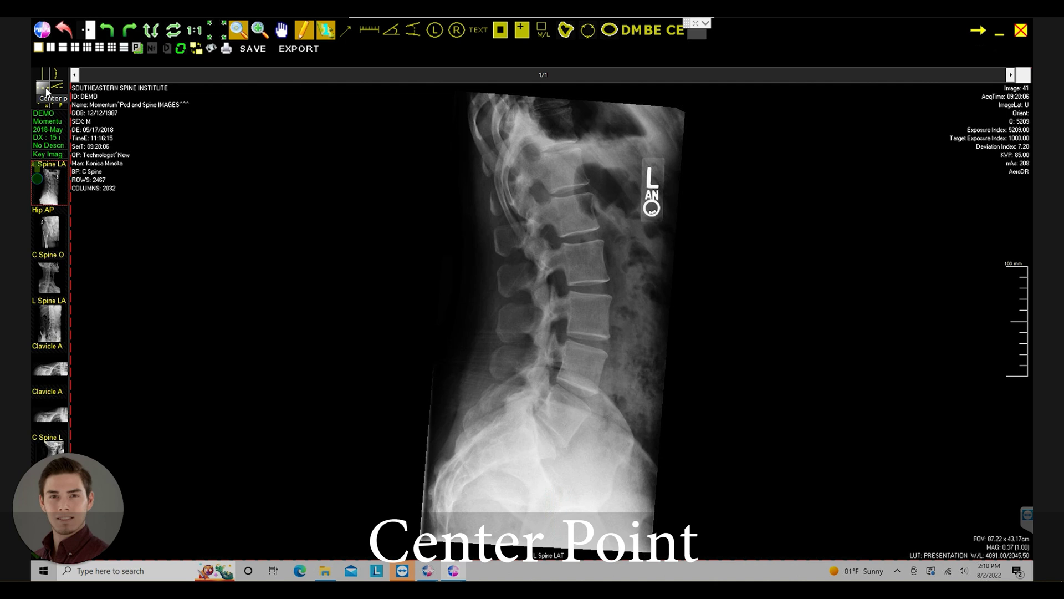
{"action": "left_click", "coordinate": [45, 88]}
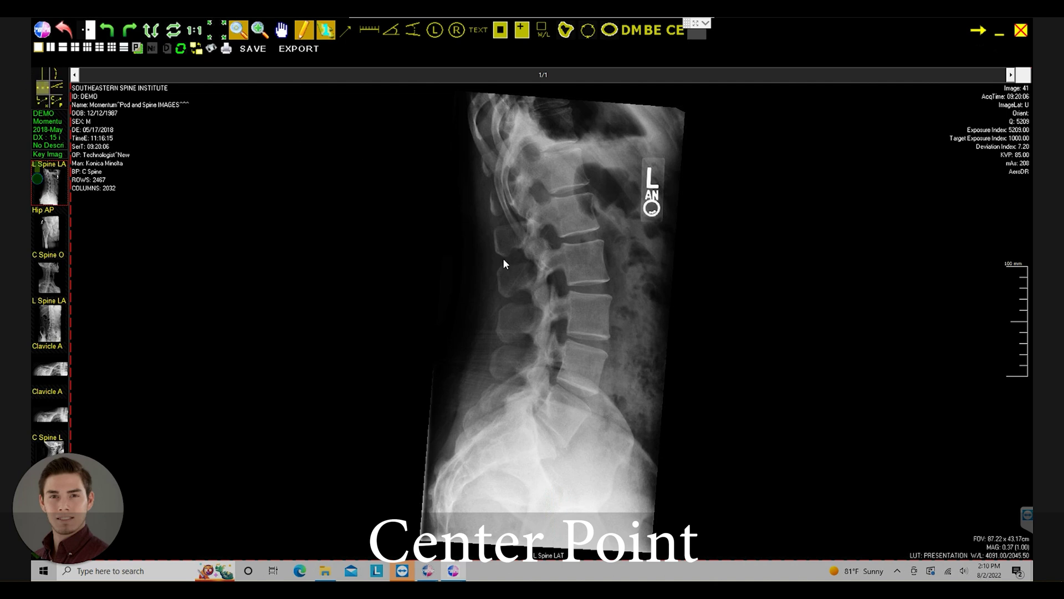
{"action": "left_click", "coordinate": [567, 285]}
{"action": "left_click", "coordinate": [601, 239]}
{"action": "left_click", "coordinate": [602, 239]}
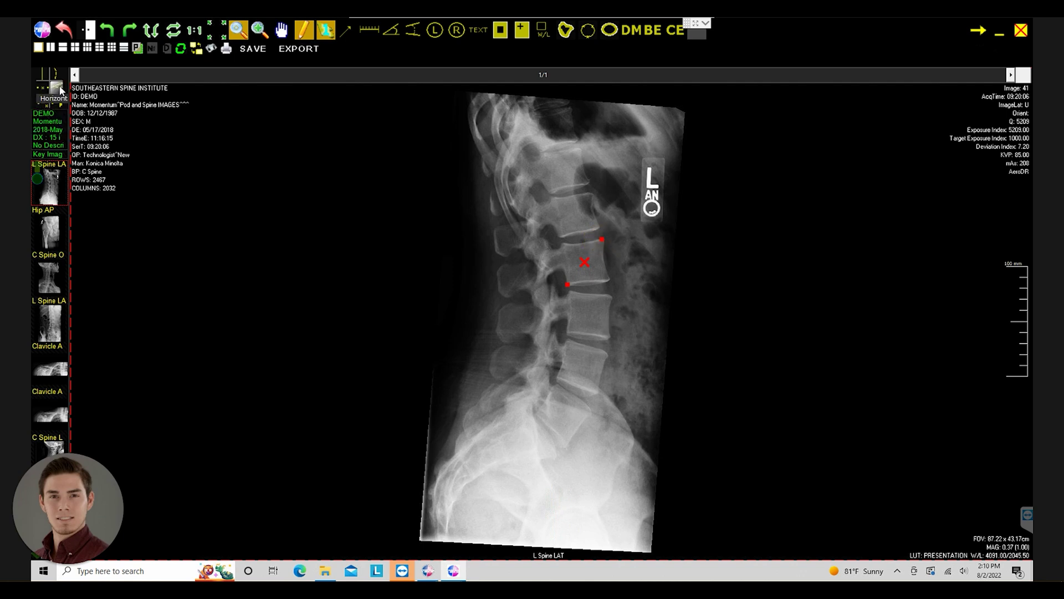
{"action": "left_click", "coordinate": [57, 88]}
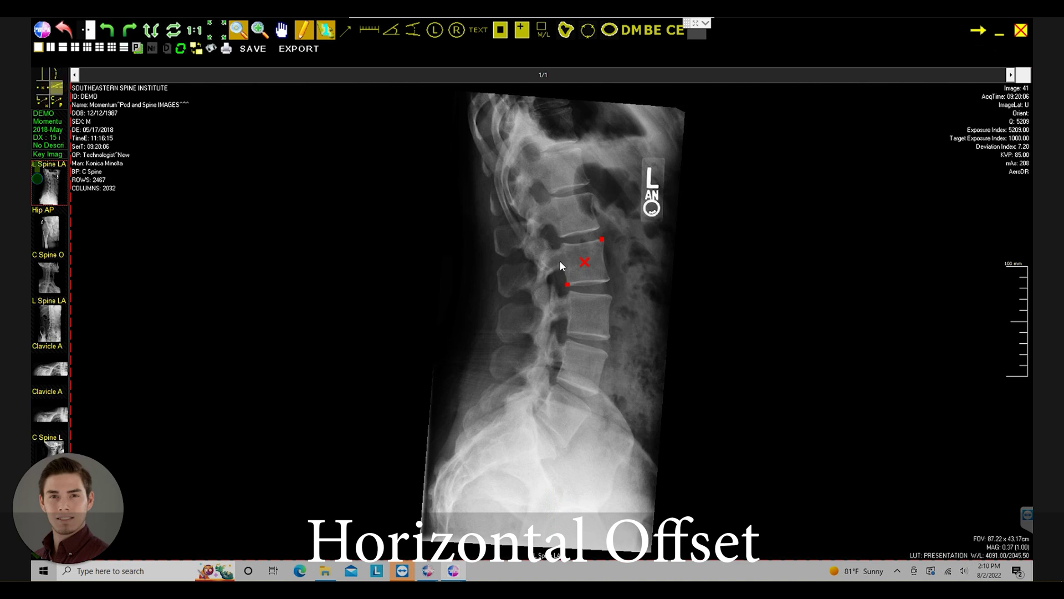
{"action": "left_click", "coordinate": [567, 333]}
{"action": "left_click_drag", "start_coordinate": [567, 333], "coordinate": [607, 342]}
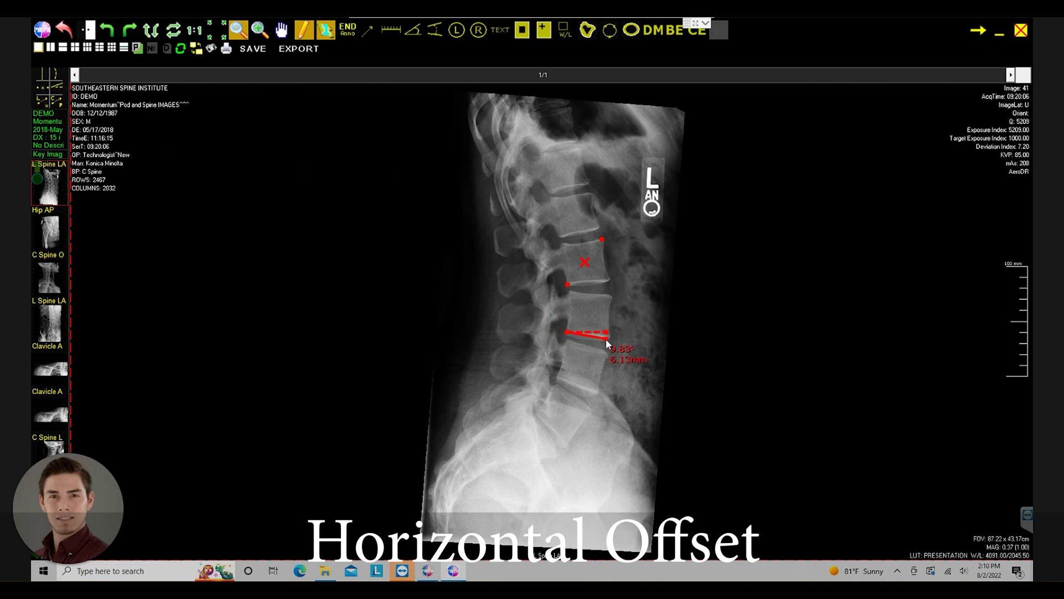
{"action": "left_click", "coordinate": [607, 342]}
{"action": "left_click", "coordinate": [626, 362]}
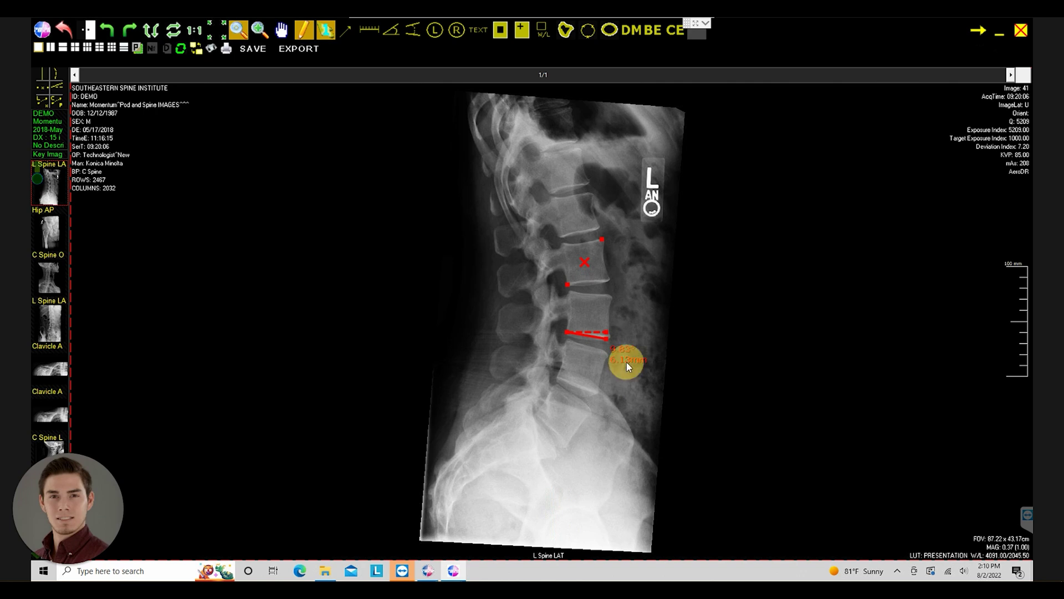
{"action": "mouse_move", "coordinate": [624, 356]}
{"action": "left_mouse_down"}
{"action": "mouse_move", "coordinate": [634, 330]}
{"action": "mouse_move", "coordinate": [624, 371]}
{"action": "left_mouse_up"}
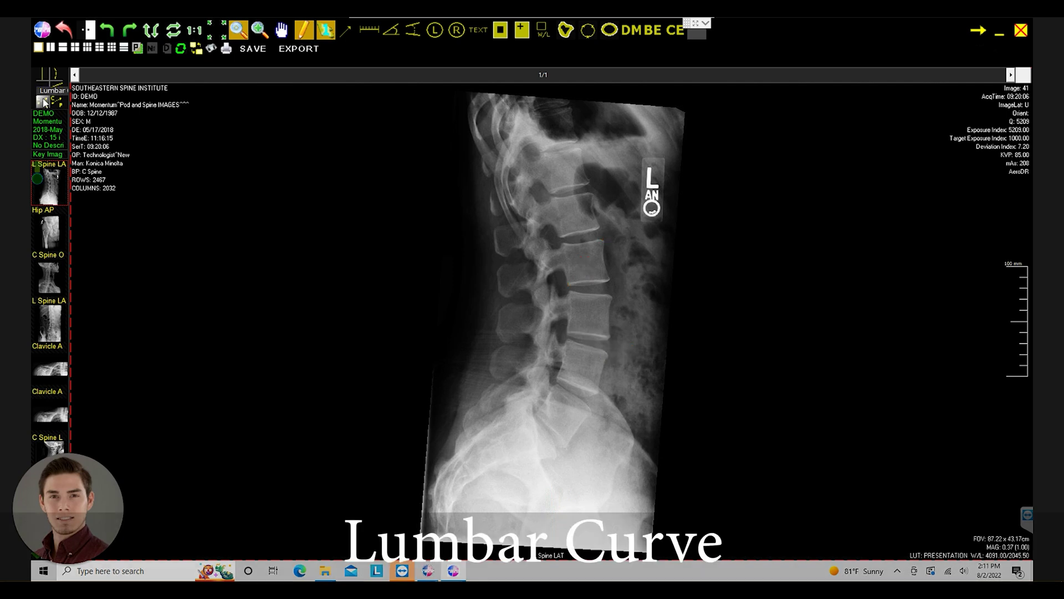
- Trace a lumbar curve down to the sacrum (220mm, 53.29°) and place its label beside the spine
{"action": "left_click", "coordinate": [44, 102]}
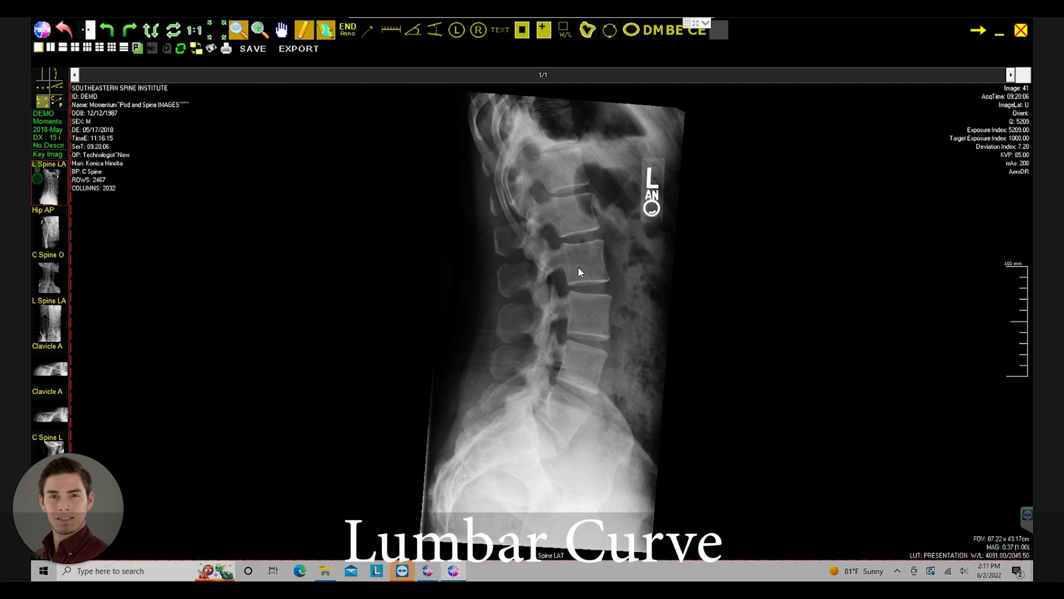
{"action": "left_click", "coordinate": [555, 196]}
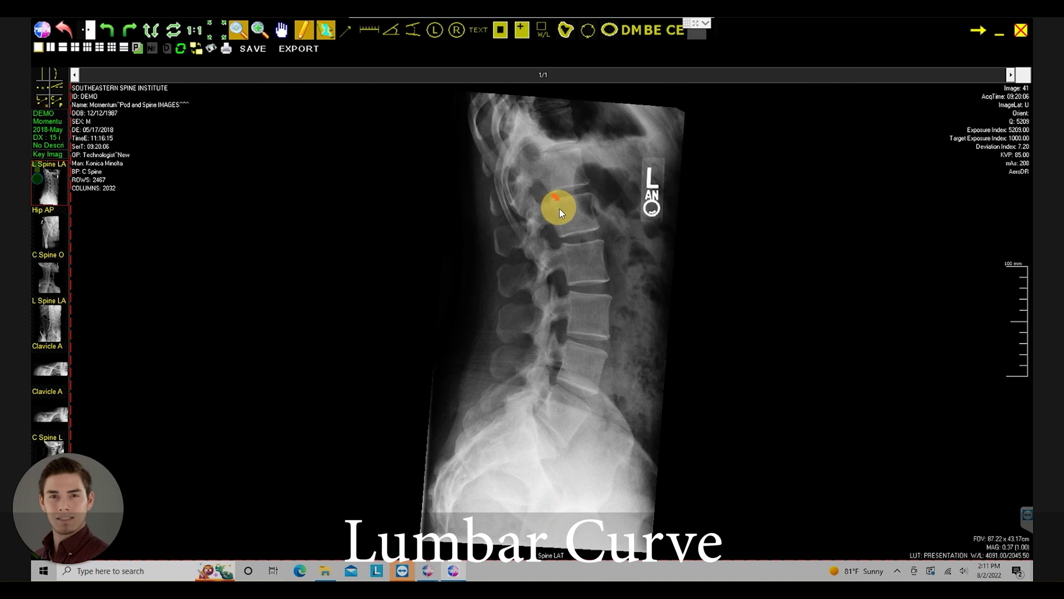
{"action": "left_click", "coordinate": [563, 242]}
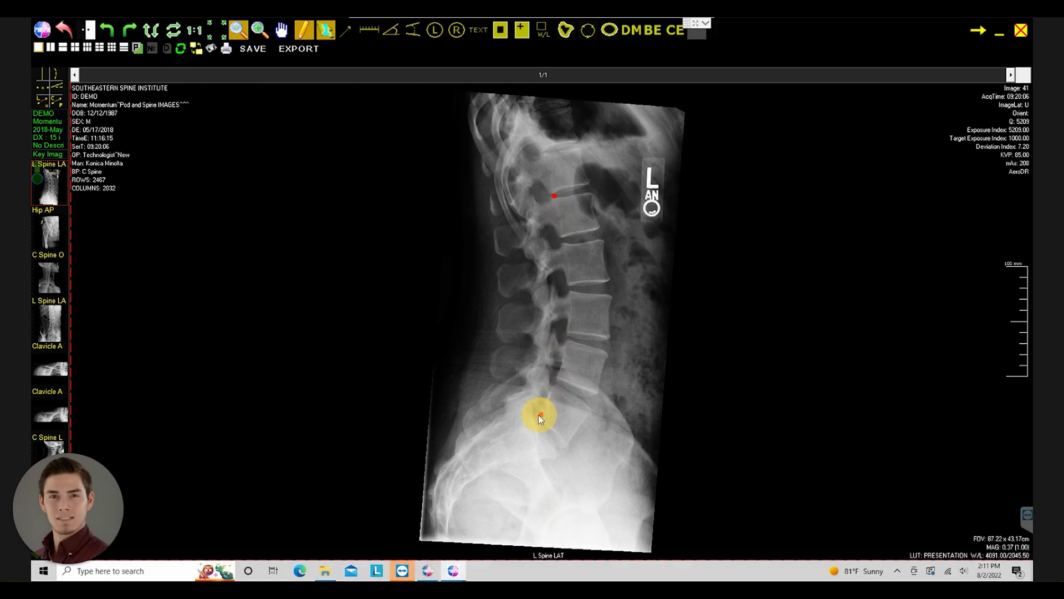
{"action": "left_click_drag", "start_coordinate": [537, 415], "coordinate": [568, 295]}
{"action": "left_click_drag", "start_coordinate": [533, 412], "coordinate": [571, 294]}
{"action": "left_click", "coordinate": [608, 297]}
{"action": "left_click_drag", "start_coordinate": [542, 316], "coordinate": [527, 316]}
{"action": "left_click", "coordinate": [608, 296]}
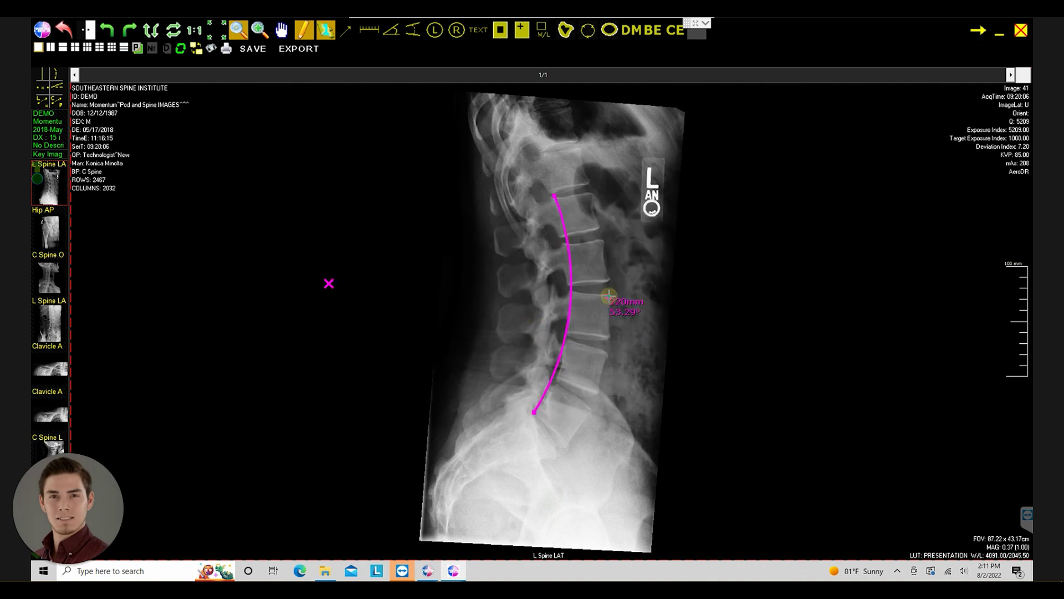
{"action": "left_click_drag", "start_coordinate": [608, 295], "coordinate": [603, 320]}
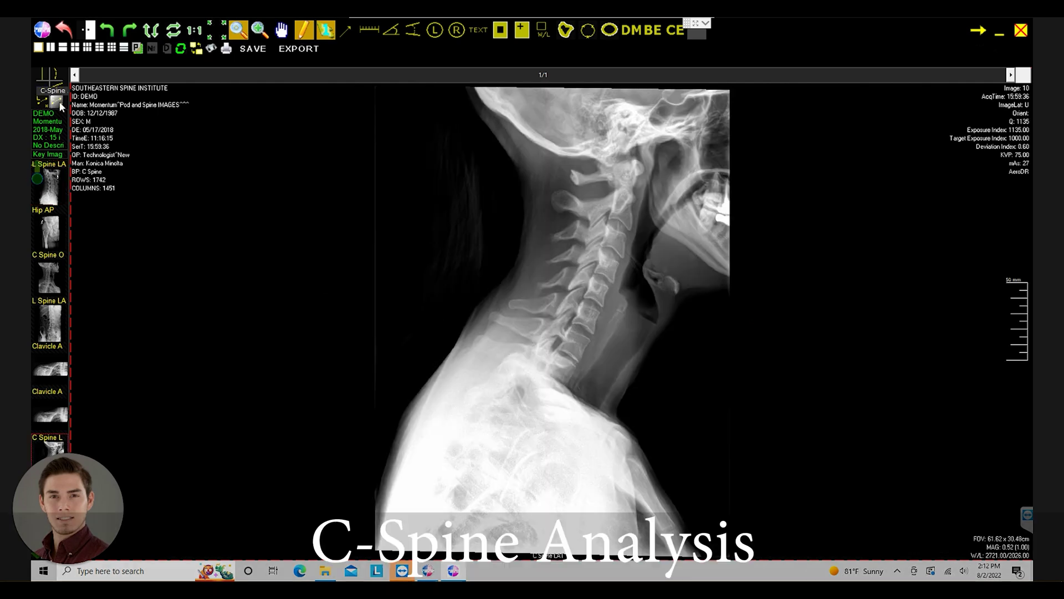
- Draw a cervical curve on the C-Spine image, then delete it
{"action": "left_click", "coordinate": [614, 169]}
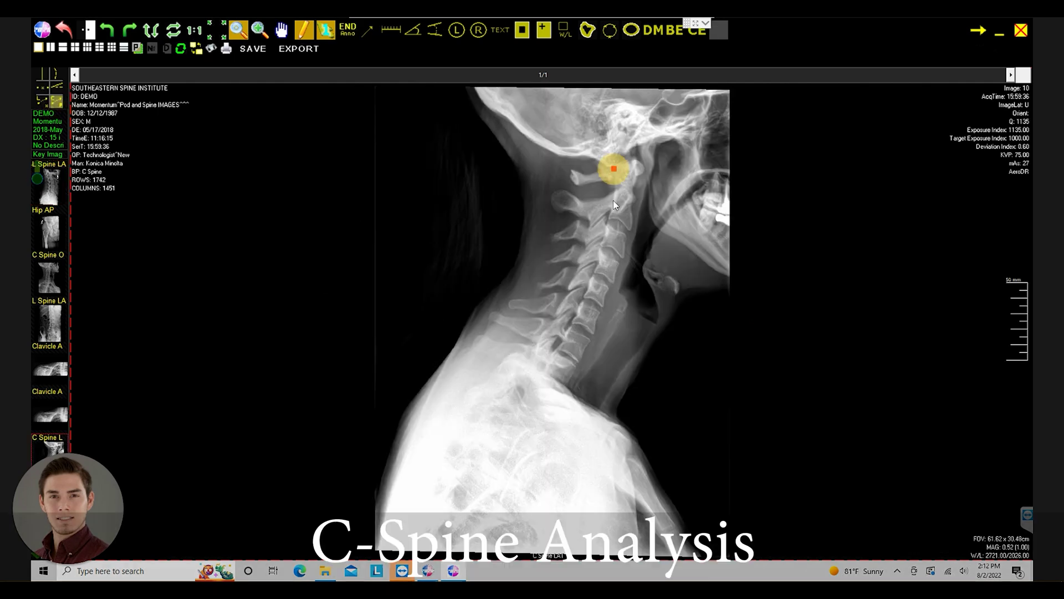
{"action": "left_click", "coordinate": [569, 344]}
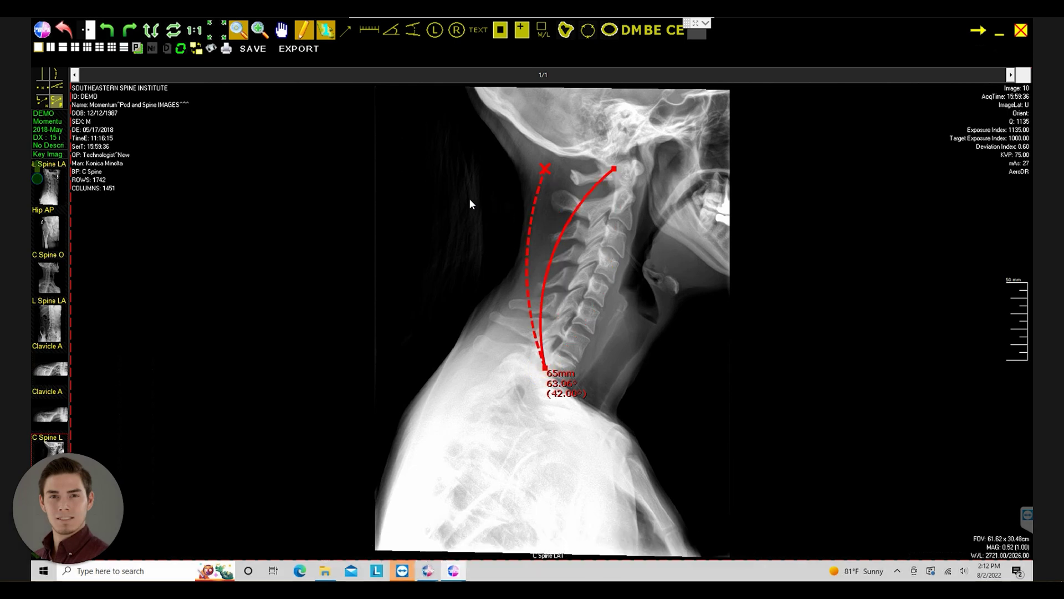
{"action": "left_click", "coordinate": [661, 244]}
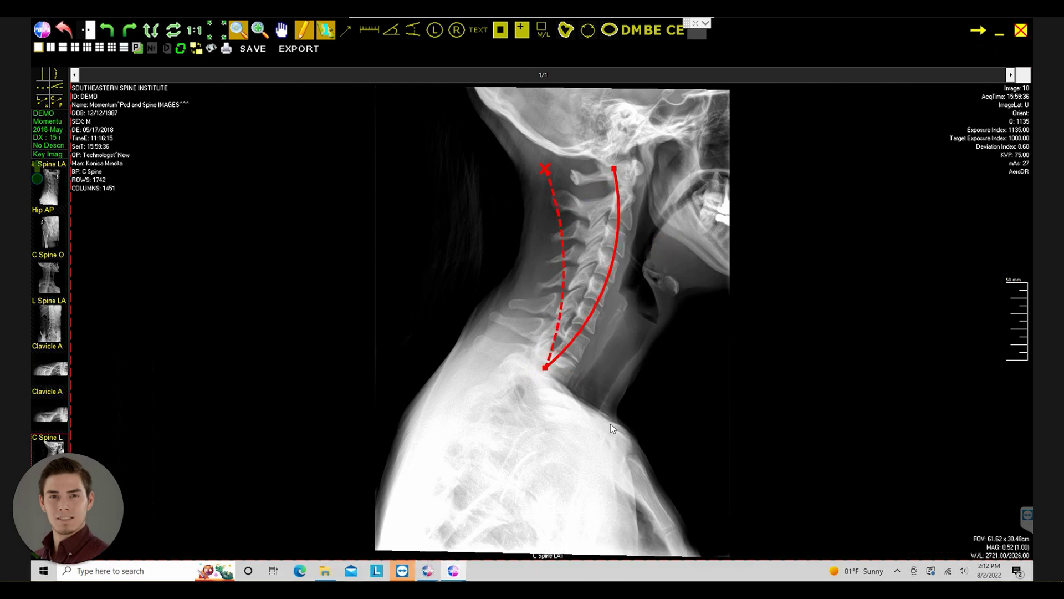
{"action": "left_click", "coordinate": [545, 367]}
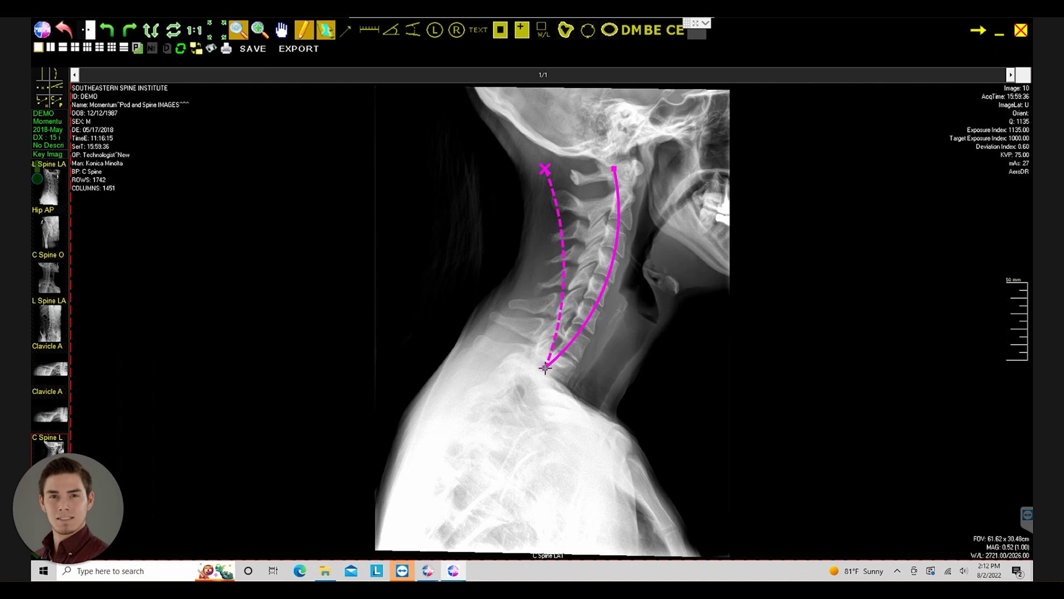
{"action": "key", "text": "Delete"}
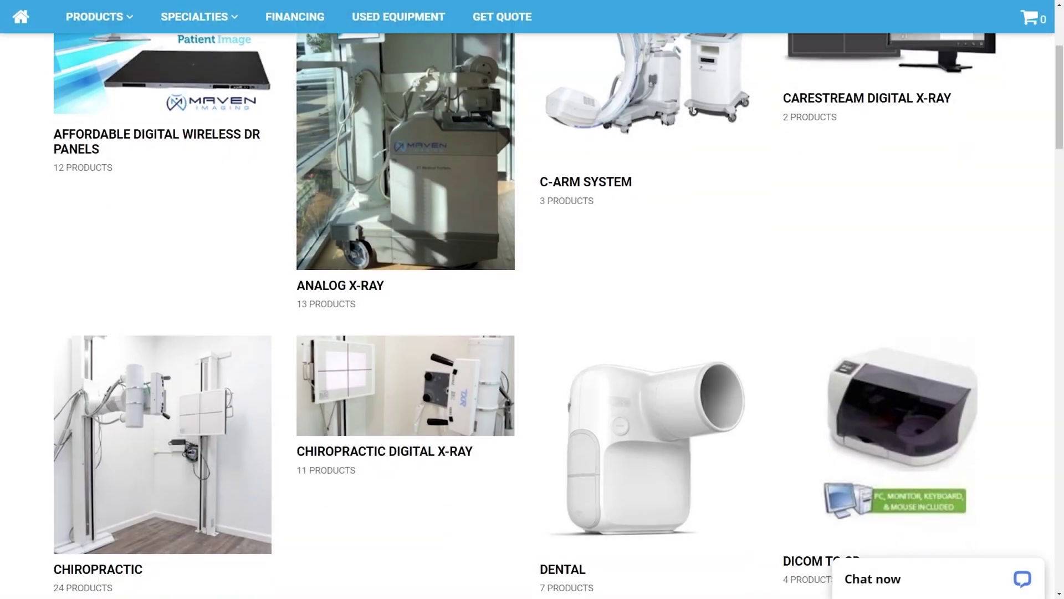
- Enter mavenimaging.com in the new browser tab's address bar
{"action": "scroll", "coordinate": [532, 300], "scroll_direction": "down", "scroll_amount": 3}
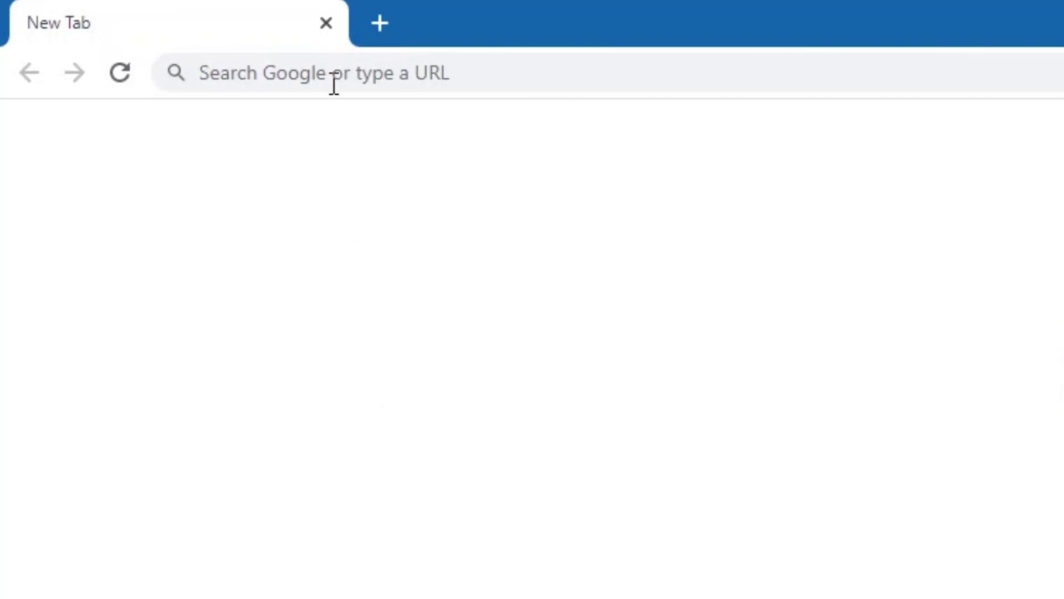
{"action": "left_click", "coordinate": [334, 83]}
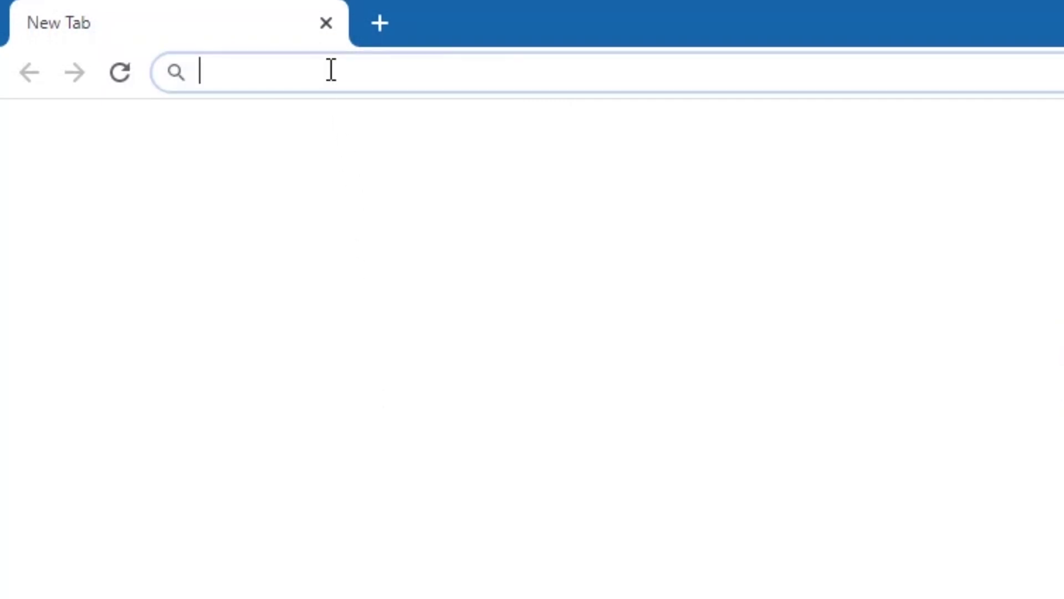
{"action": "type", "text": "mavenimaging.com"}
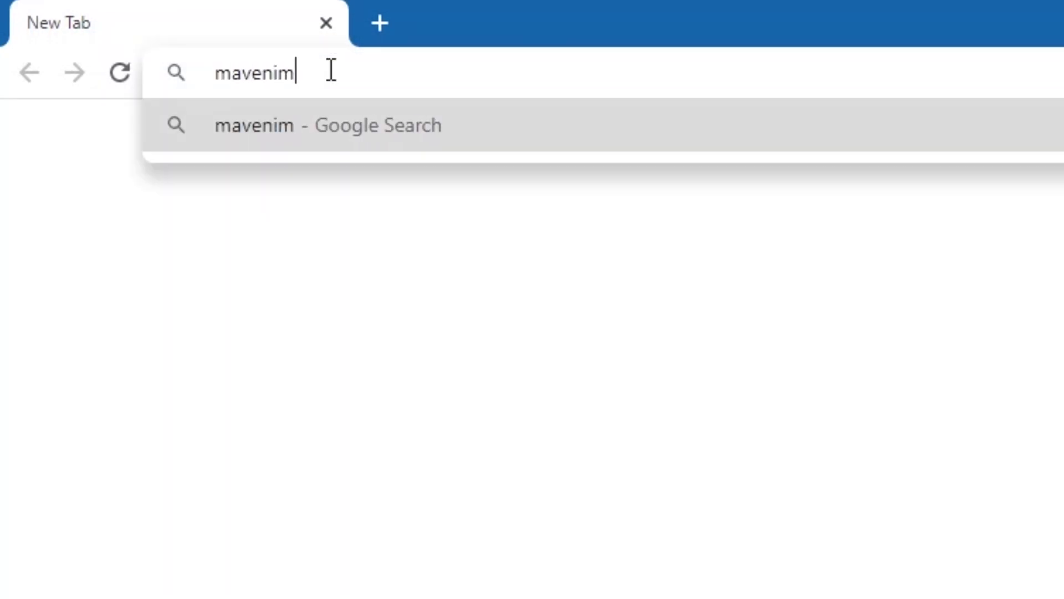